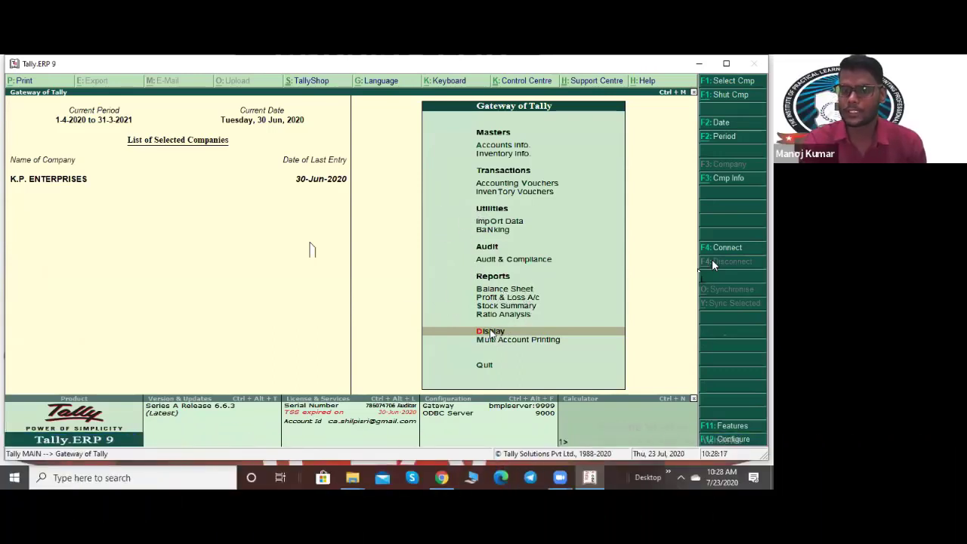
Step: Open the Sales Register and review May and June sales vouchers (total 3,53,882.00), then back out
key(d)
key(a)
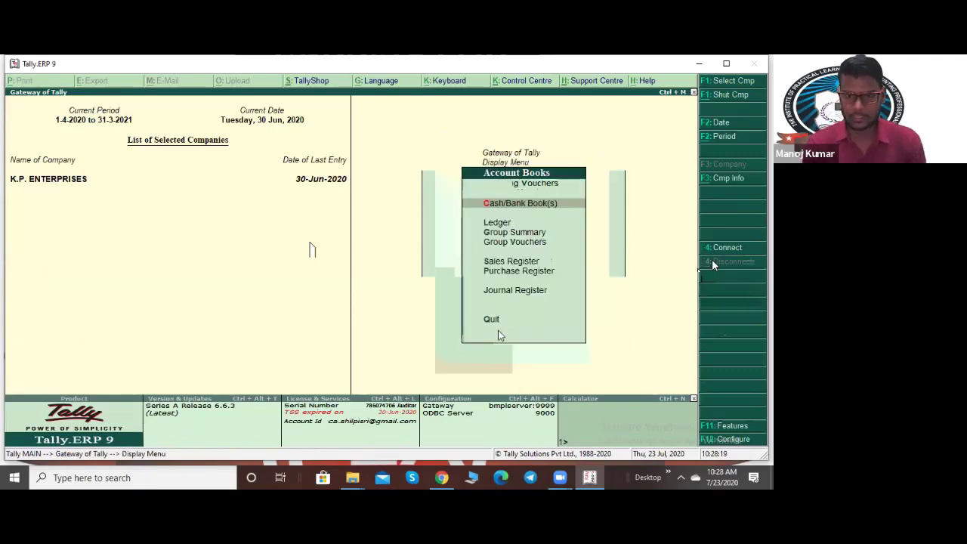
key(s)
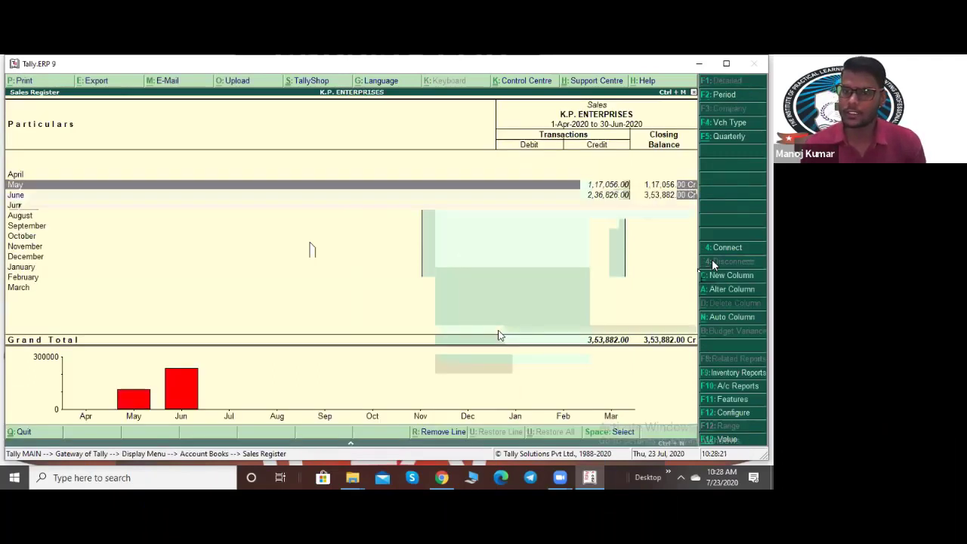
key(Return)
key(Escape)
key(Down)
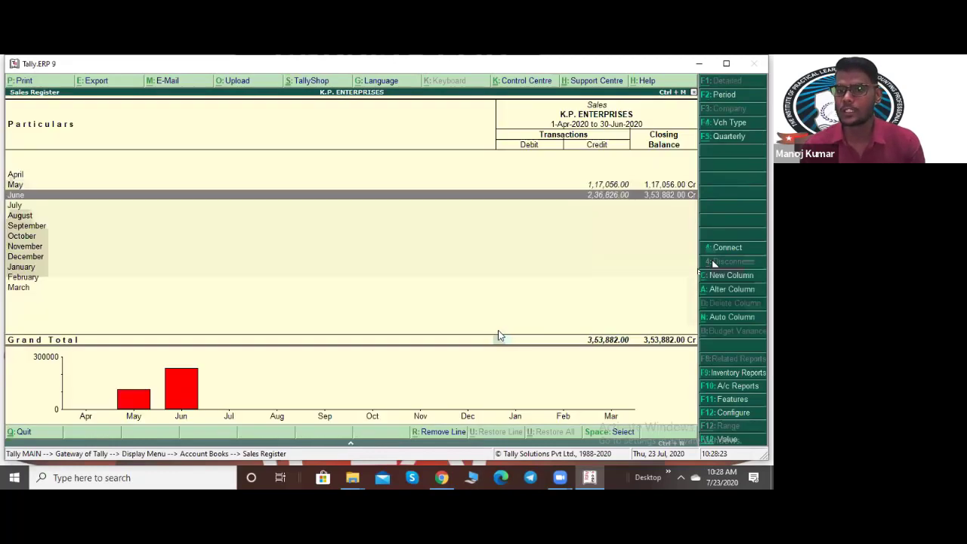
key(Return)
key(Escape)
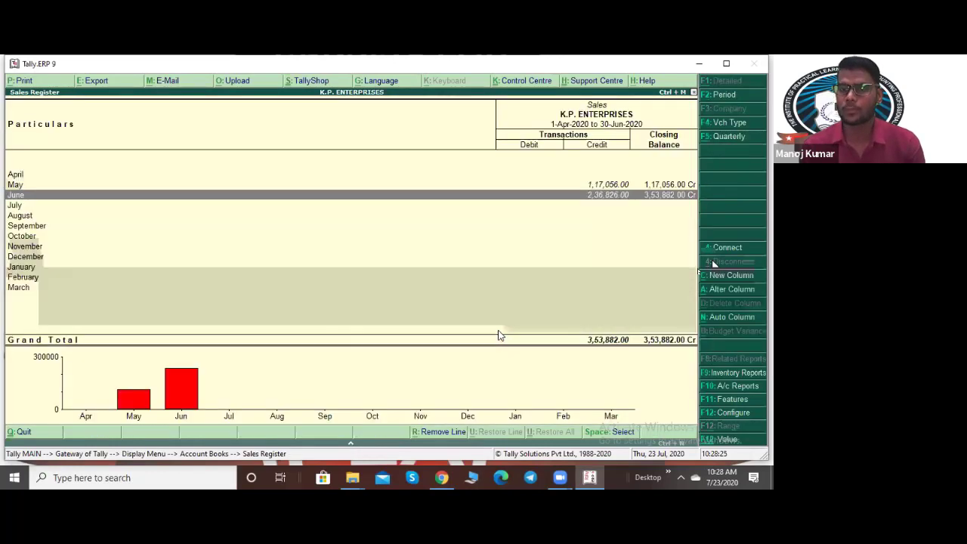
key(Escape)
key(Escape)
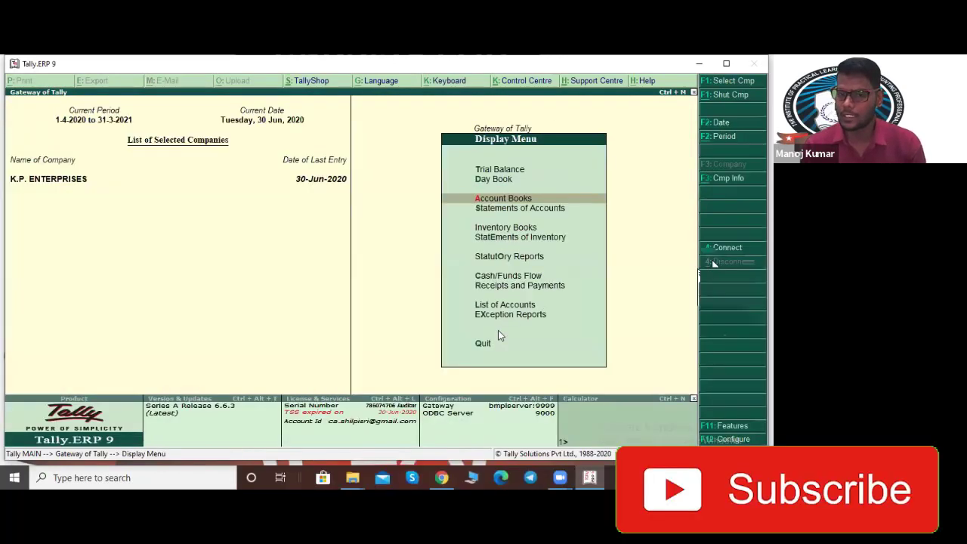
Step: Open Statutory Reports > GST > GSTR-1 for K.P. ENTERPRISES and bring up Change Period
key(Down)
key(Down)
key(Down)
key(Down)
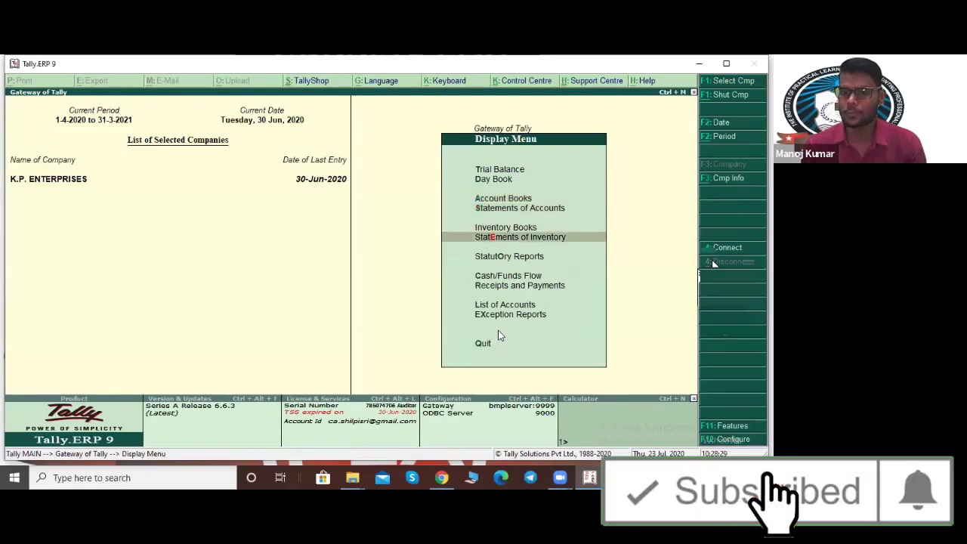
key(Return)
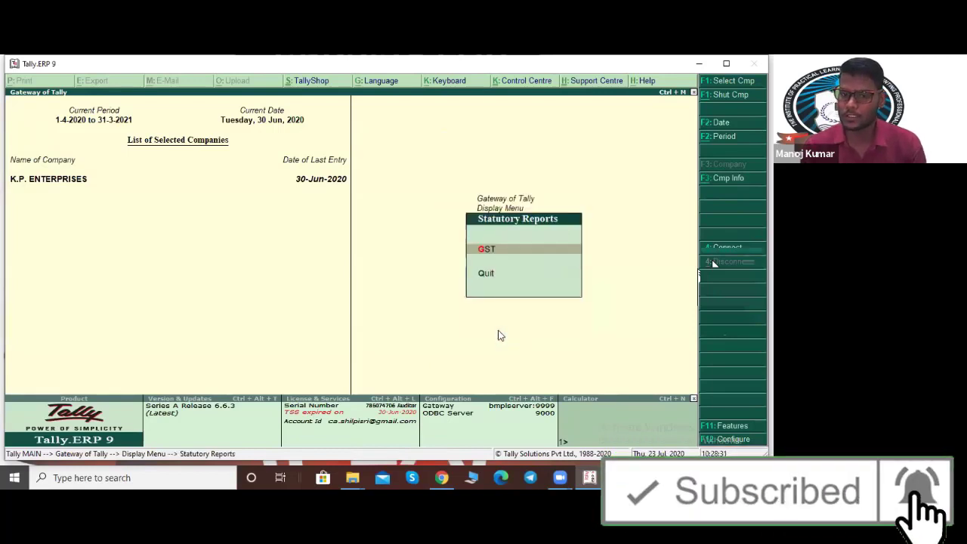
key(Return)
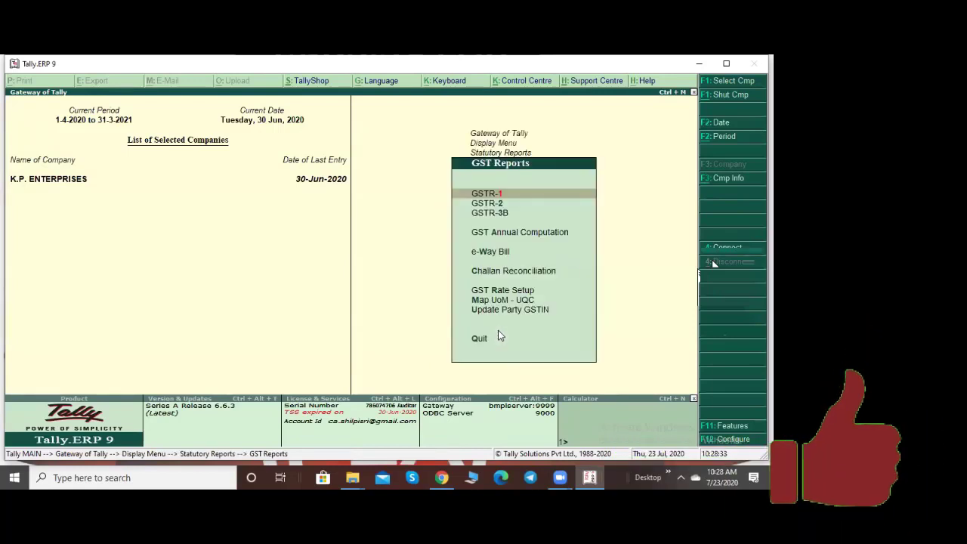
key(Return)
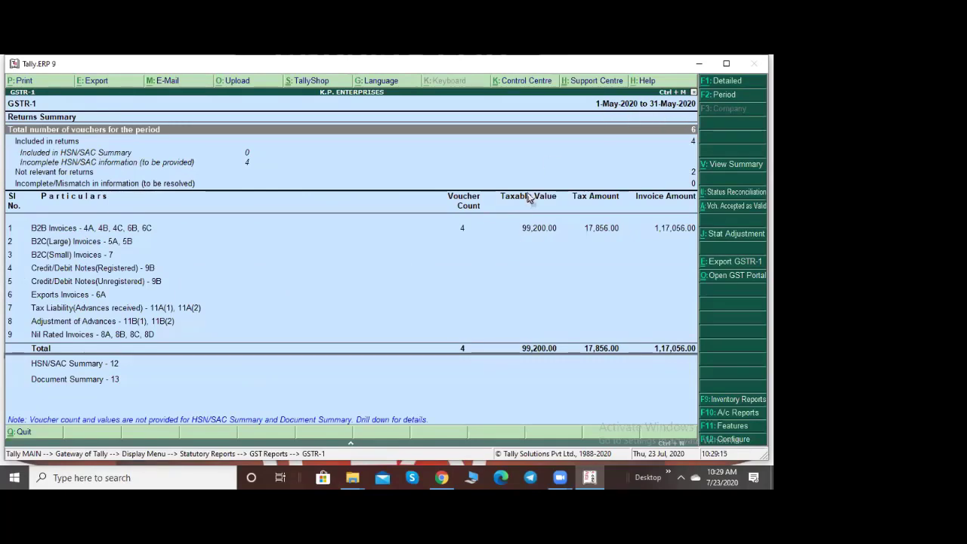
key(F2)
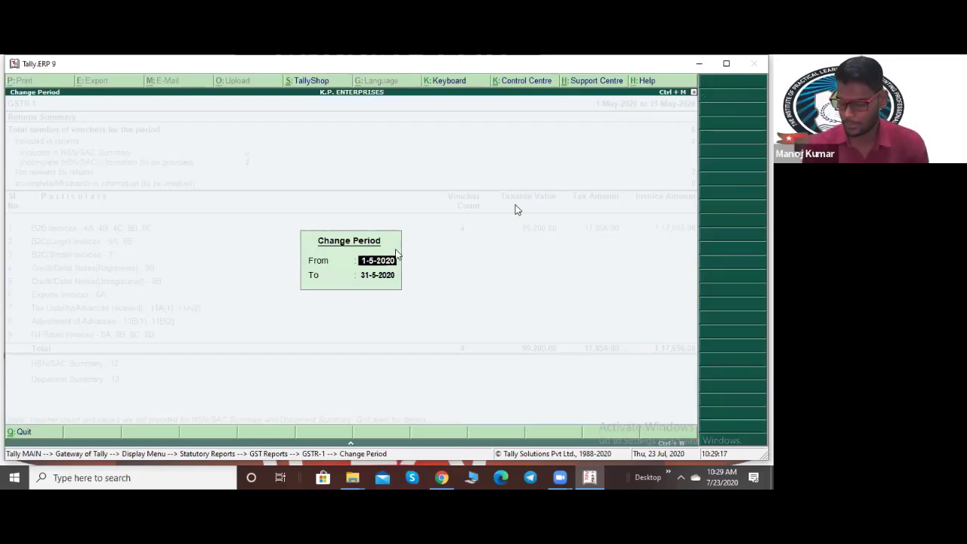
Step: Set the GSTR-1 period to 1-4-2020 through 30-6-2020 and switch to the detailed view
text(1-4)
key(Return)
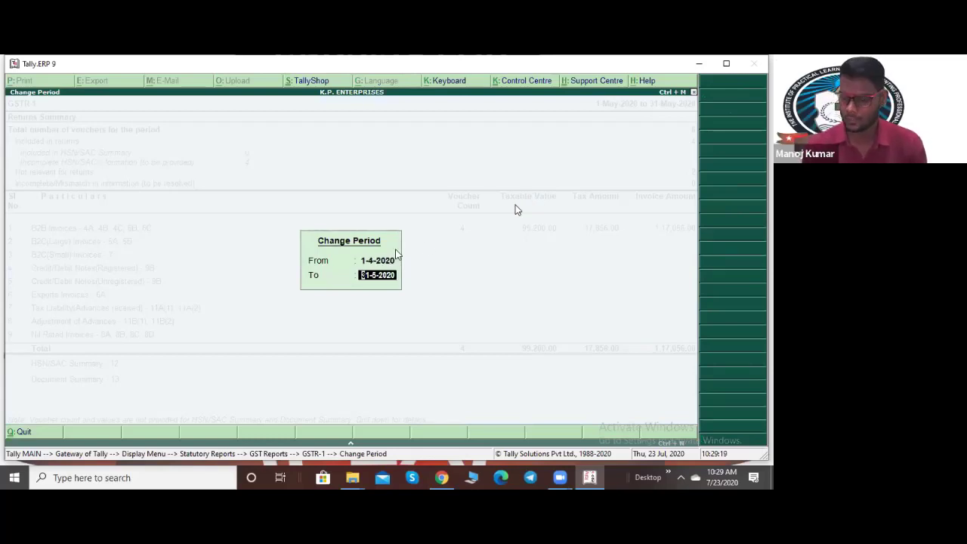
key(BackSpace)
text(30/6)
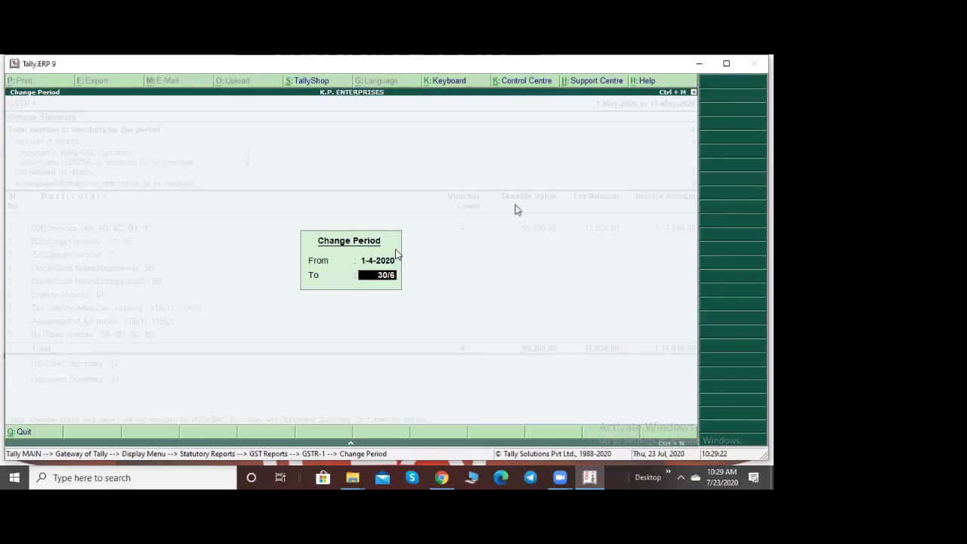
key(Return)
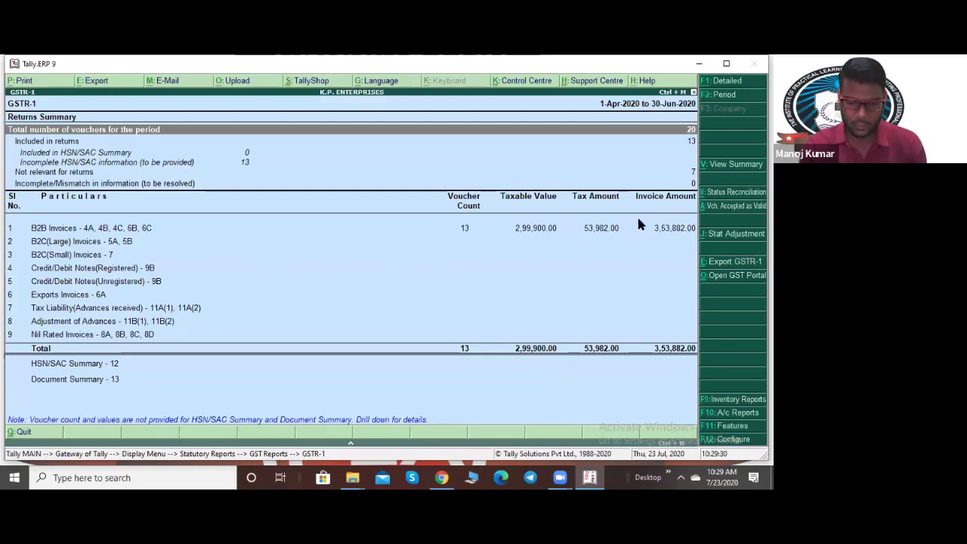
key(F1)
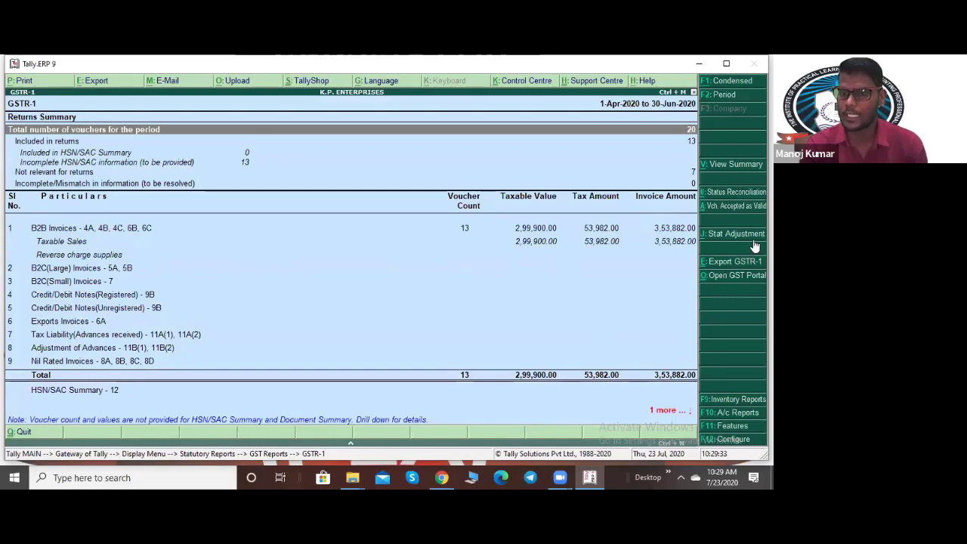
Step: Set 'Show tax types in separate columns' to Yes, then move to the B2B Invoices row
key(F12)
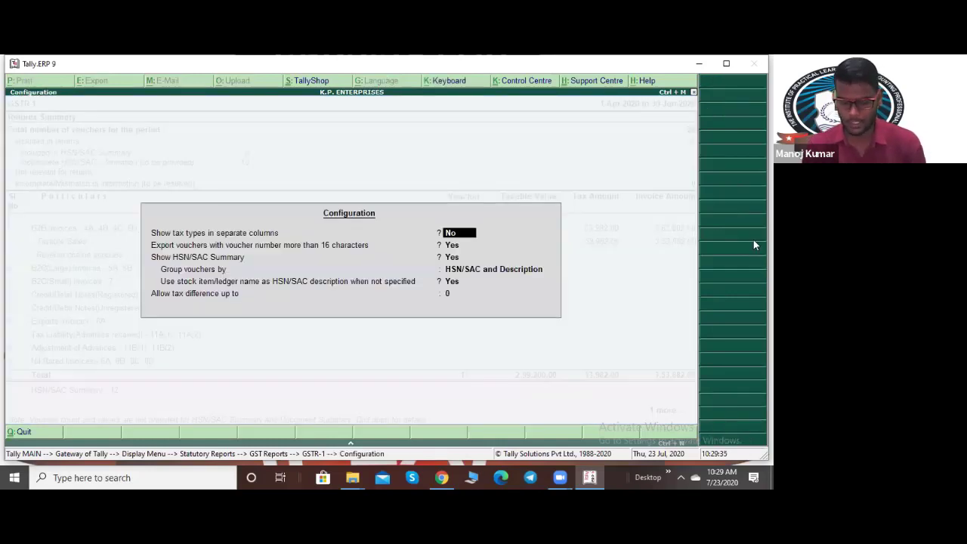
text(y)
key(Return)
key(Return)
key(Return)
key(Return)
key(Return)
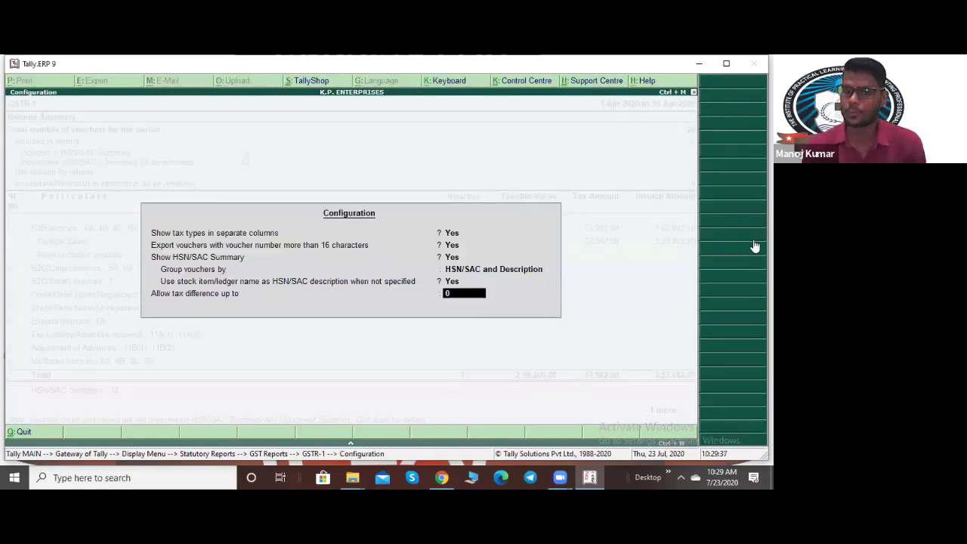
key(Down)
key(Down)
key(Down)
key(Down)
key(Down)
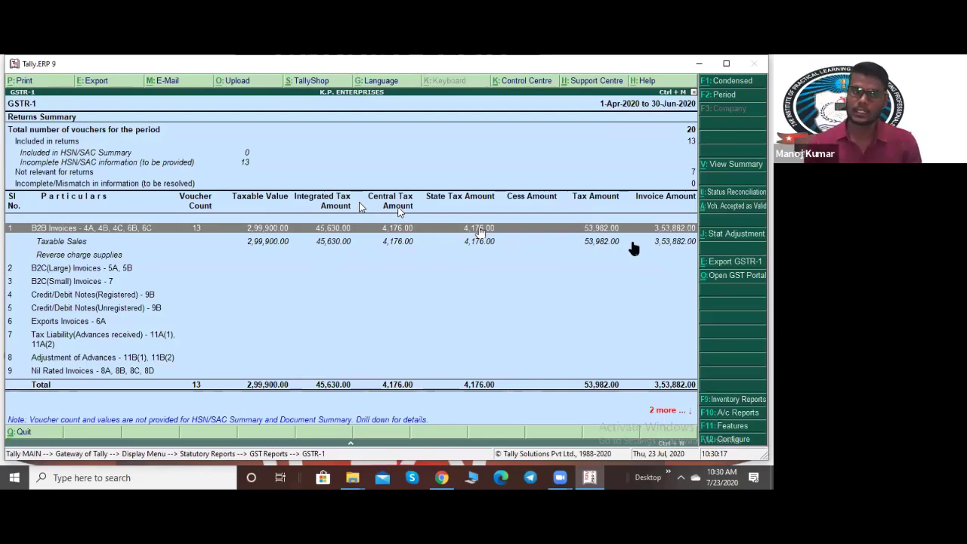
key(Return)
key(Down)
key(Down)
key(Down)
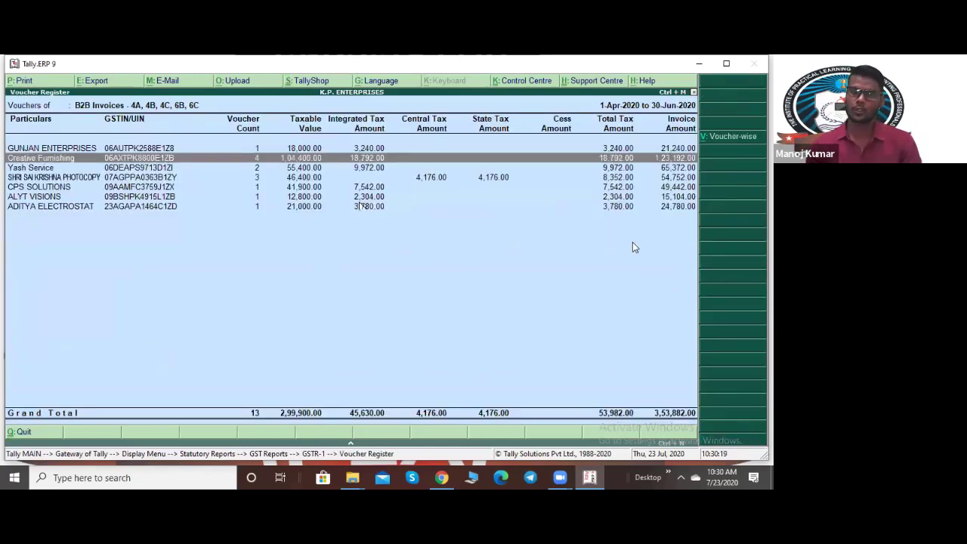
key(Down)
key(Down)
key(Down)
key(Up)
key(Up)
key(Up)
key(Up)
key(Up)
key(Up)
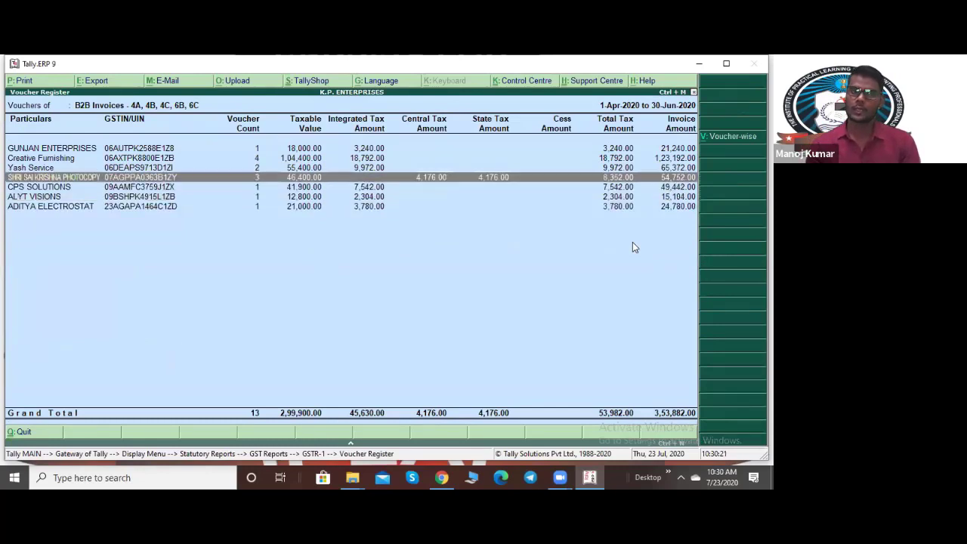
key(Down)
key(Down)
key(Down)
key(Down)
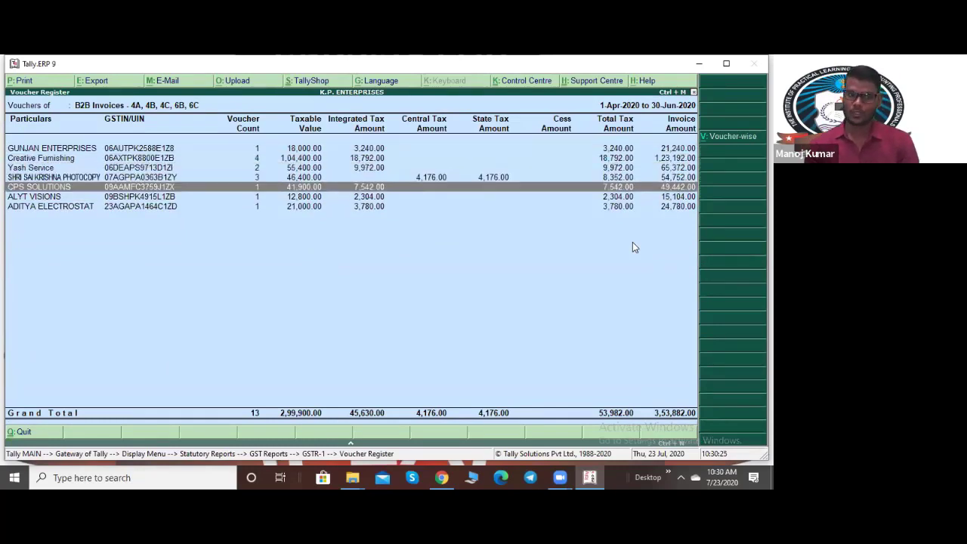
key(Down)
key(Down)
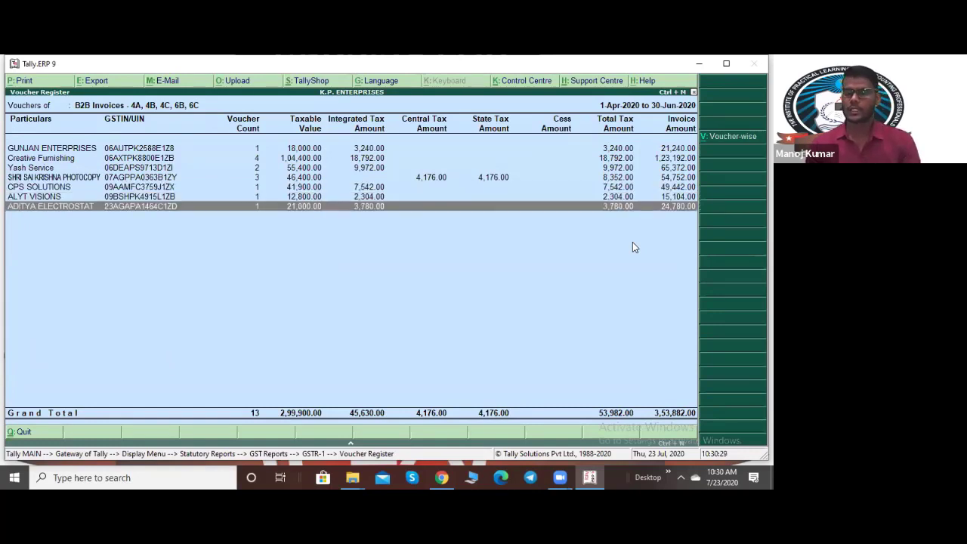
key(Up)
key(Up)
key(Up)
key(Up)
key(Up)
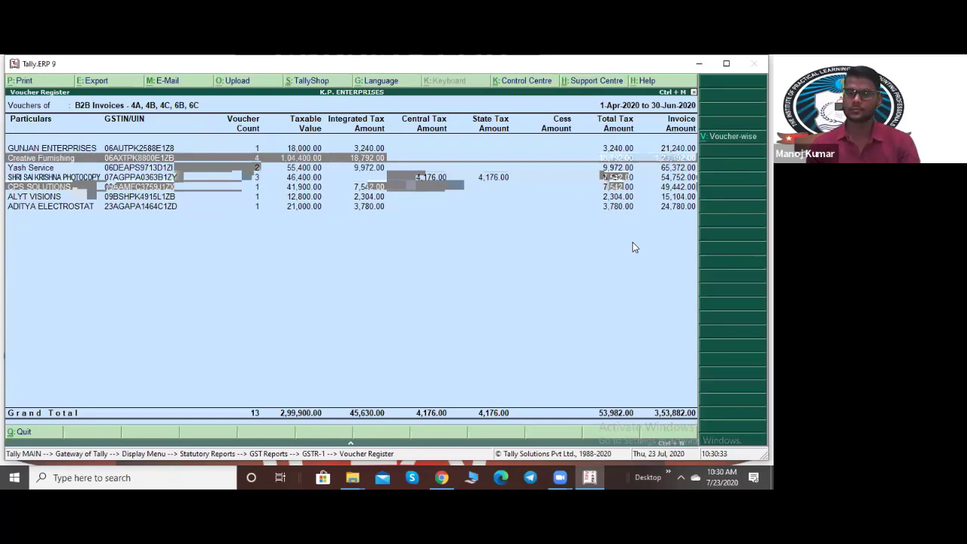
key(Escape)
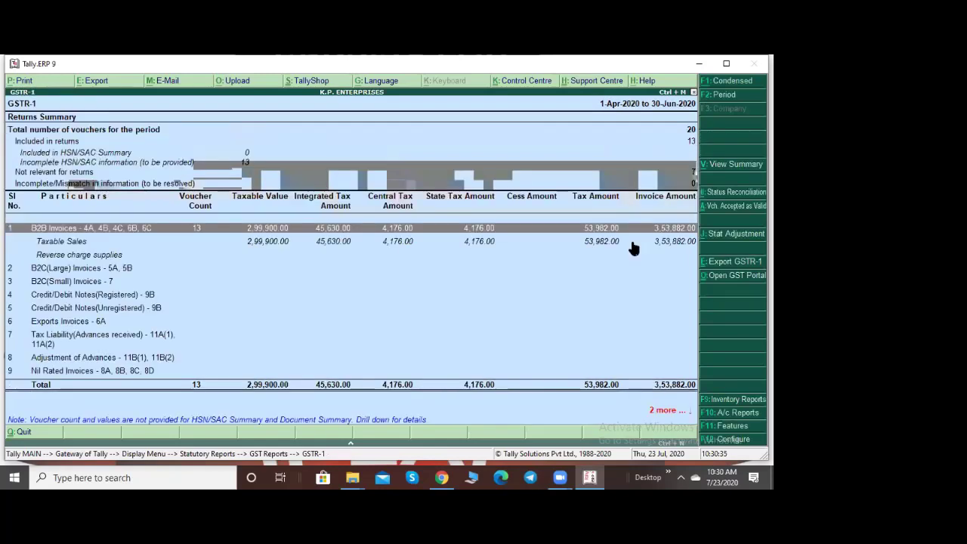
Step: Review the HSN/SAC summary rows, then start the GSTR-1 export with Ctrl+E
key(Up)
key(Up)
key(Up)
key(Up)
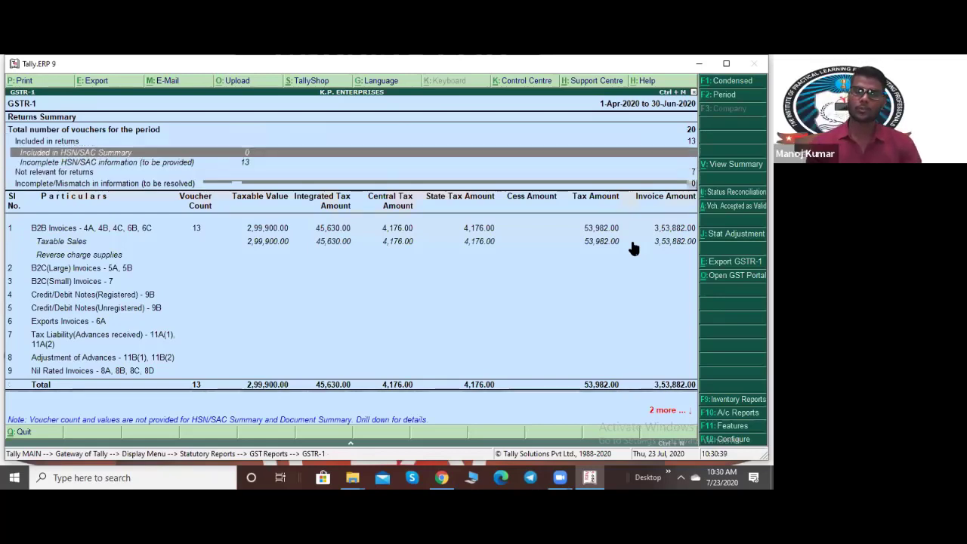
key(Down)
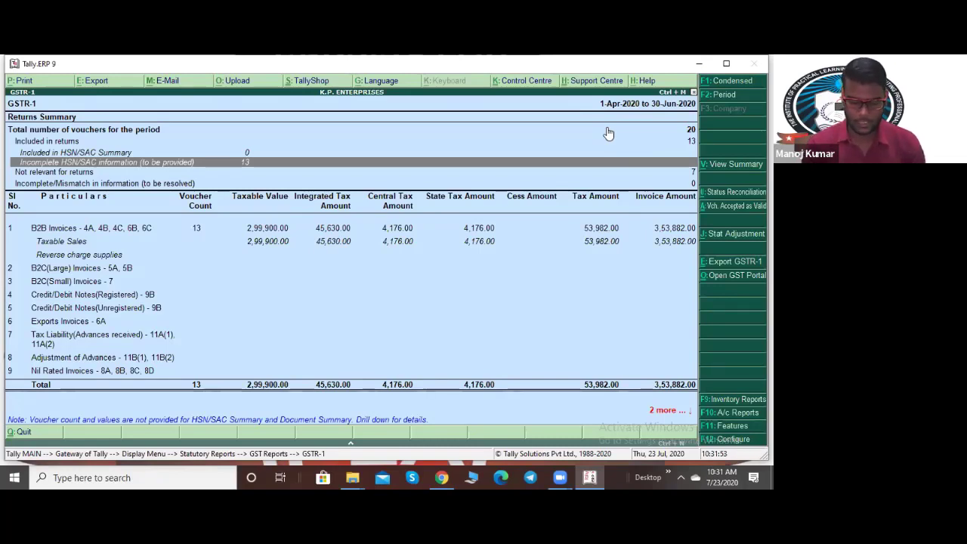
key(ctrl+e)
Step: Restart the GSTR-1 export and choose JSON (Data Interchange) as the export format
key(n)
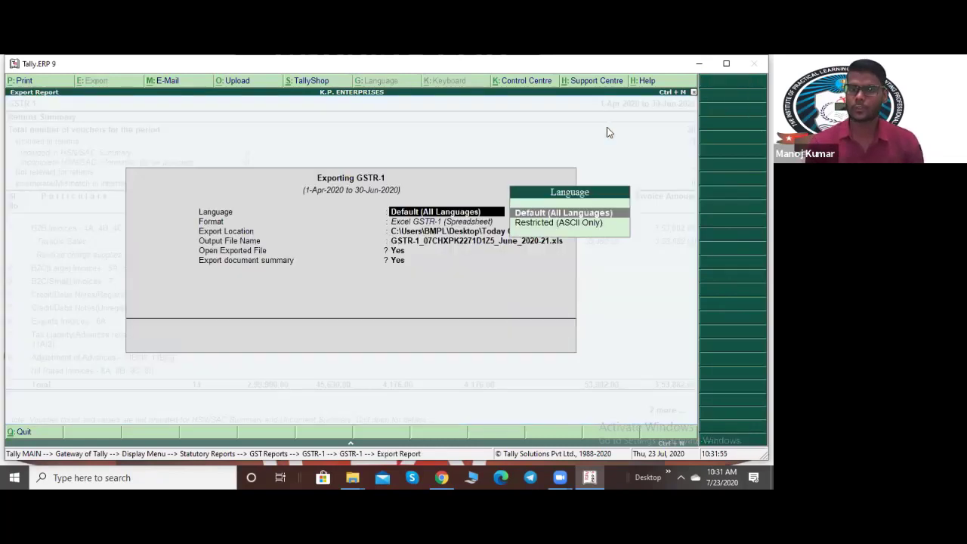
key(Return)
key(Escape)
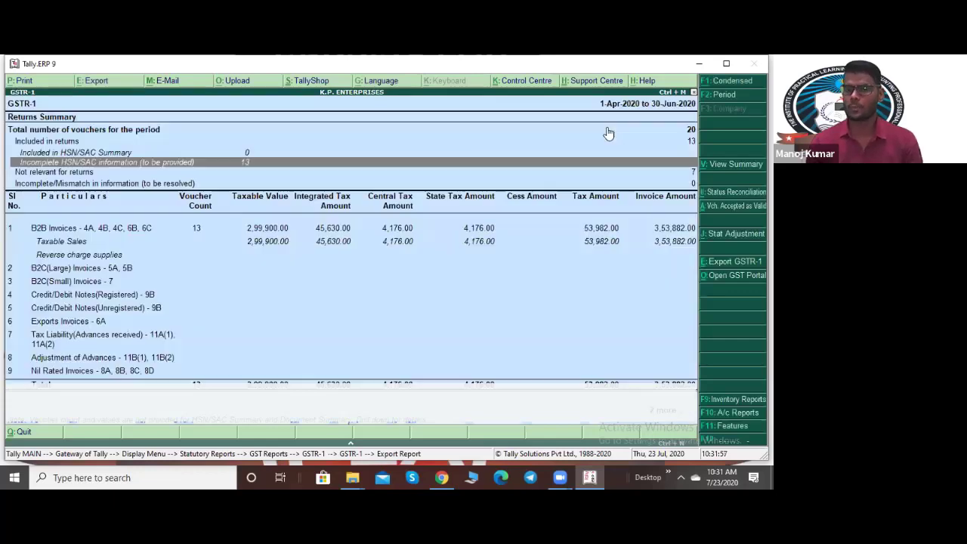
key(ctrl+e)
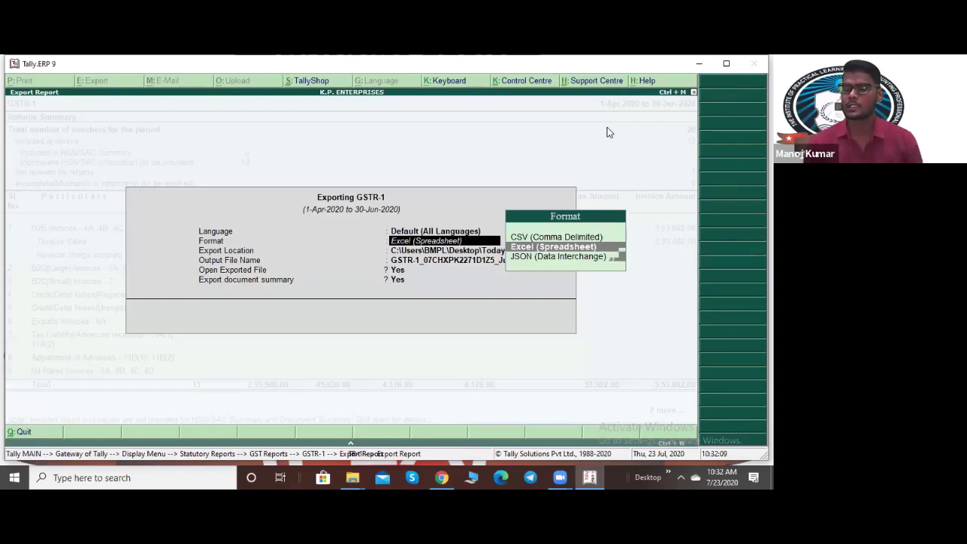
key(Down)
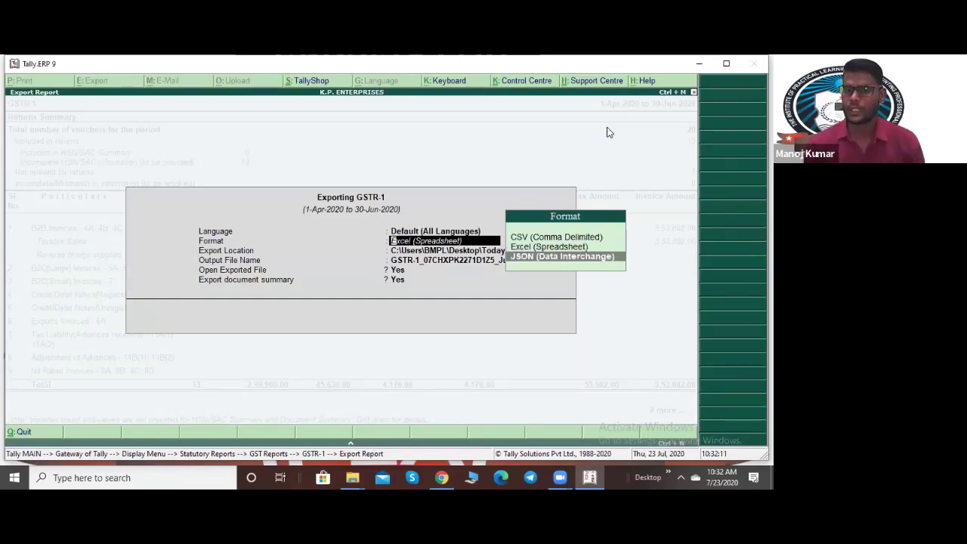
key(Return)
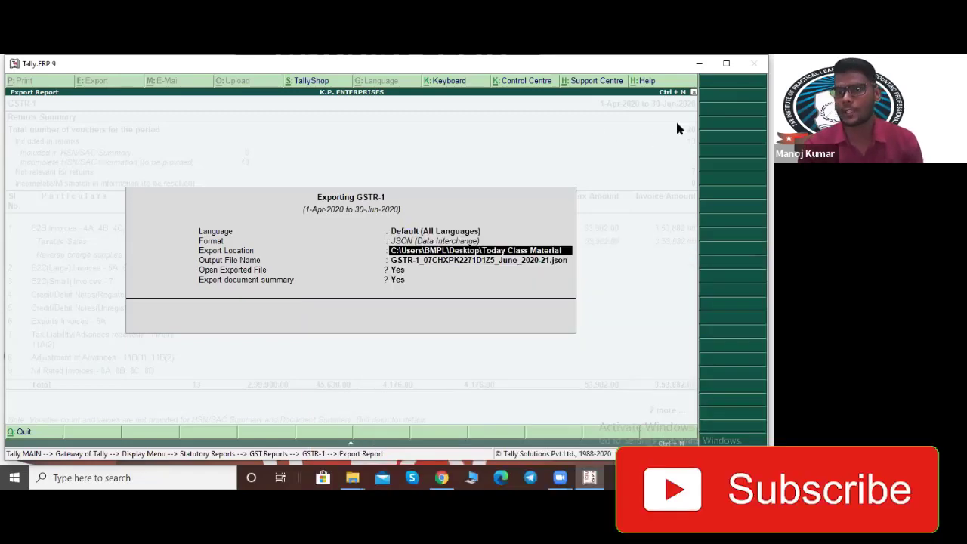
Step: Minimize Tally, check the desktop GSTR-1 folder's full path, then minimize Explorer
click(699, 66)
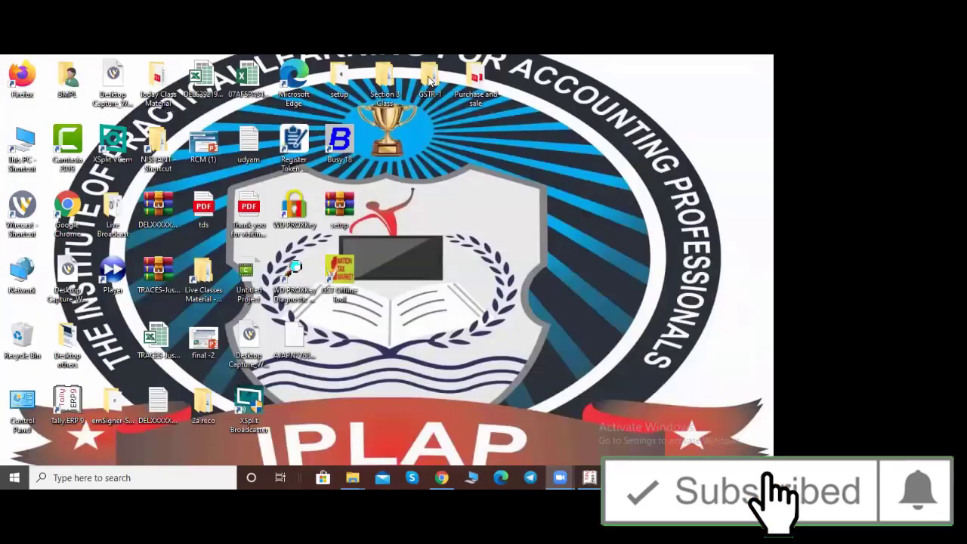
double_click(429, 75)
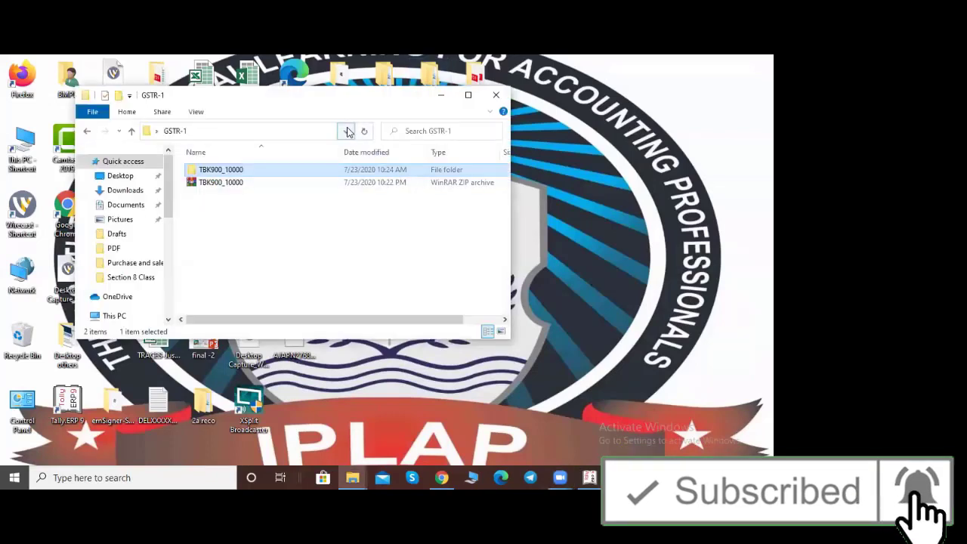
click(346, 131)
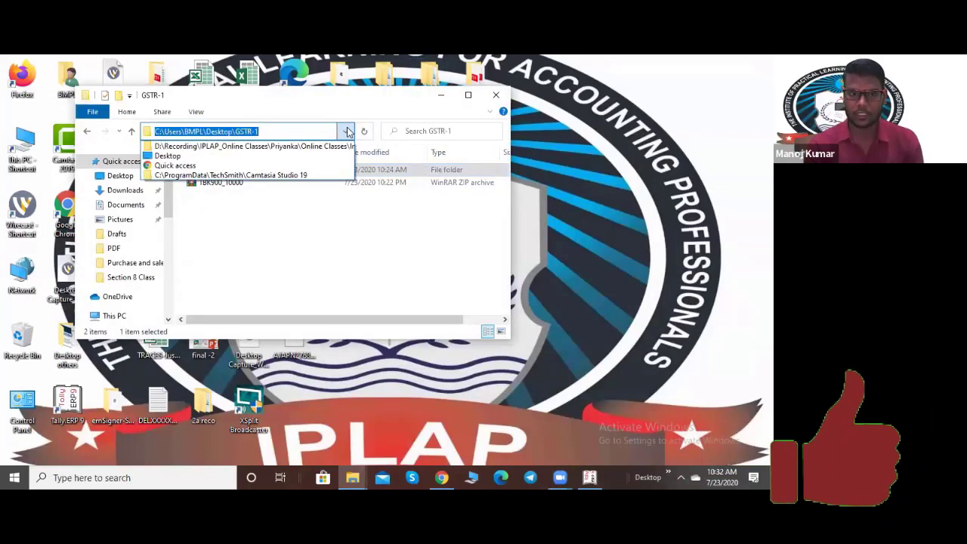
click(347, 131)
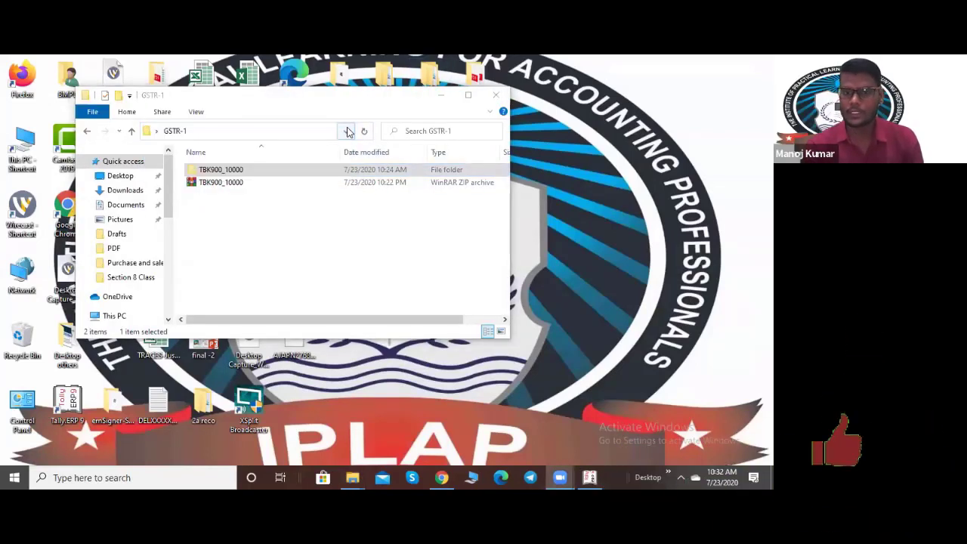
click(442, 95)
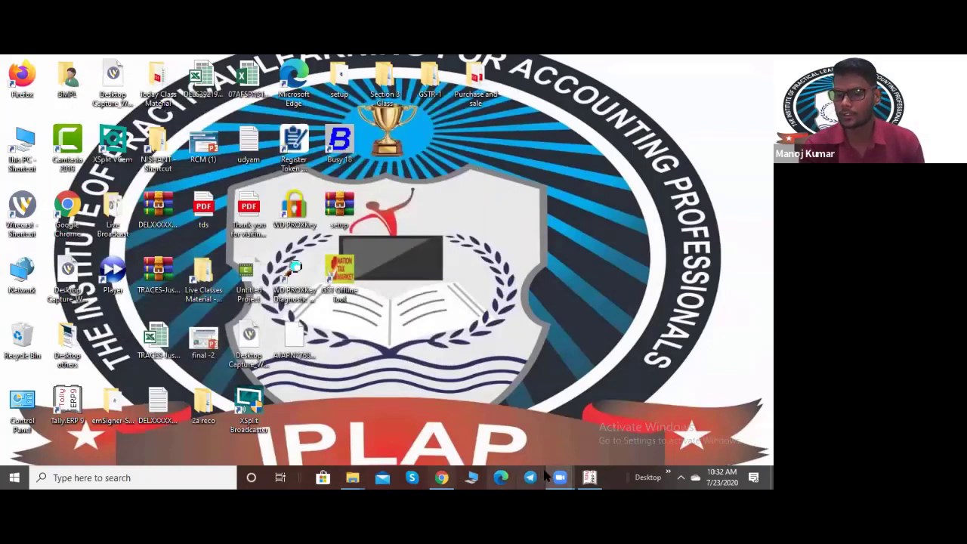
Step: Export the GSTR-1 JSON to Desktop\GSTR-1 with the suggested file name, then minimize the folder
key(alt+Tab)
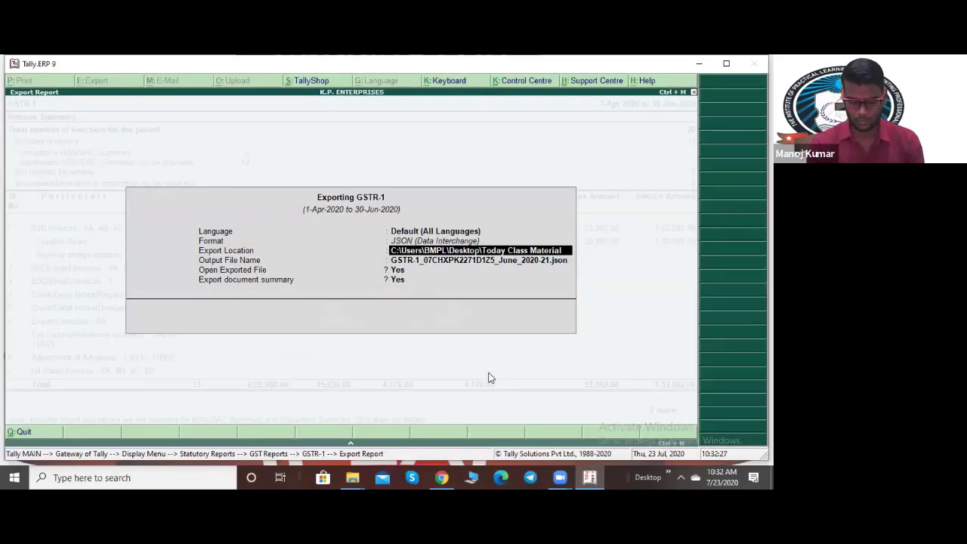
key(ctrl+alt+v)
key(Return)
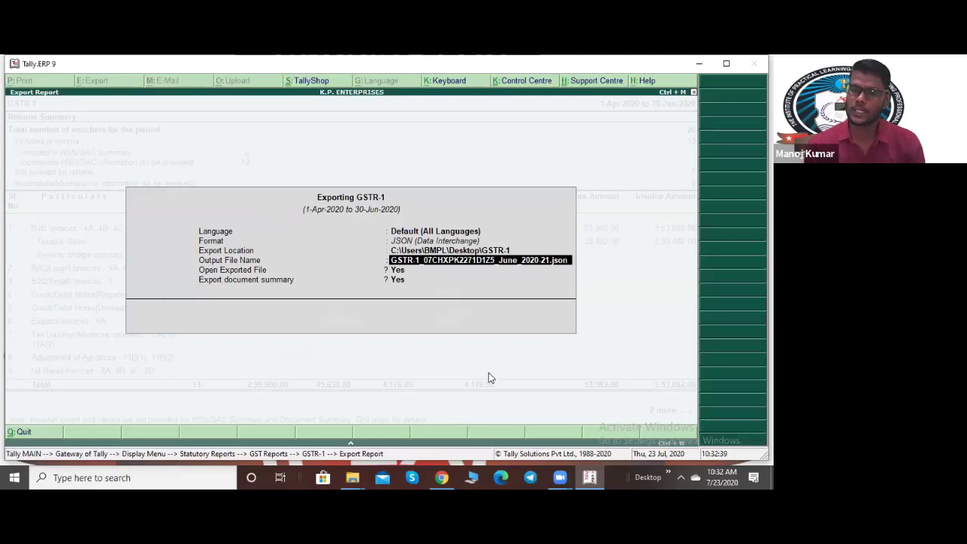
key(Return)
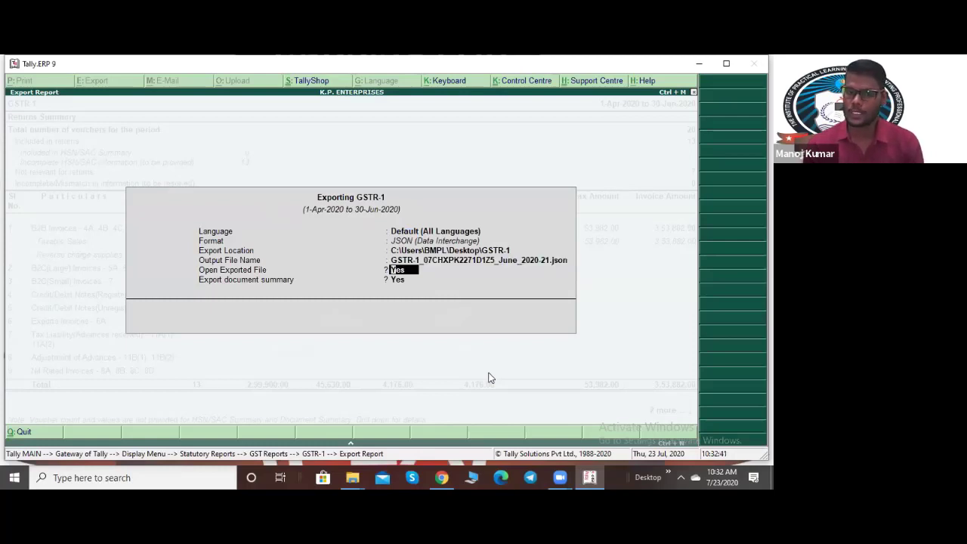
key(Return)
key(Return)
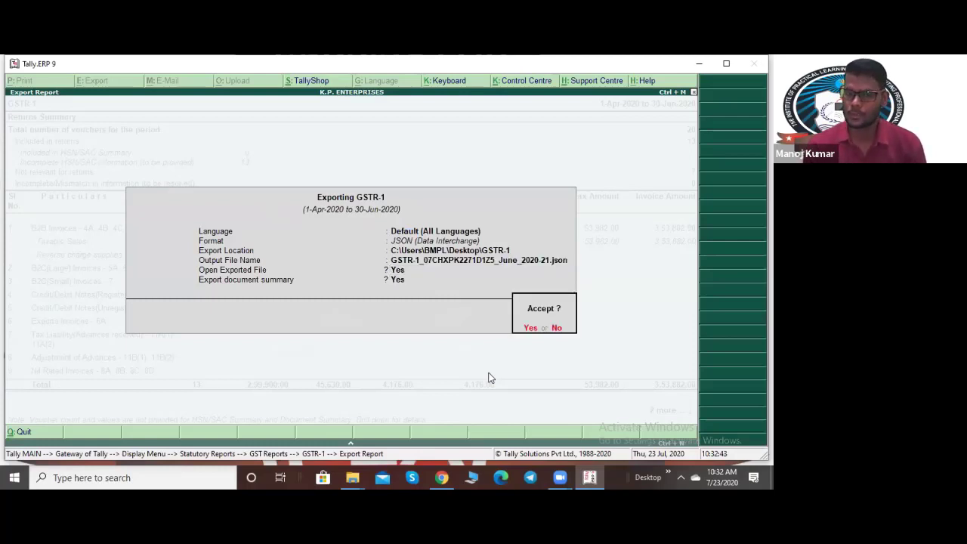
key(Return)
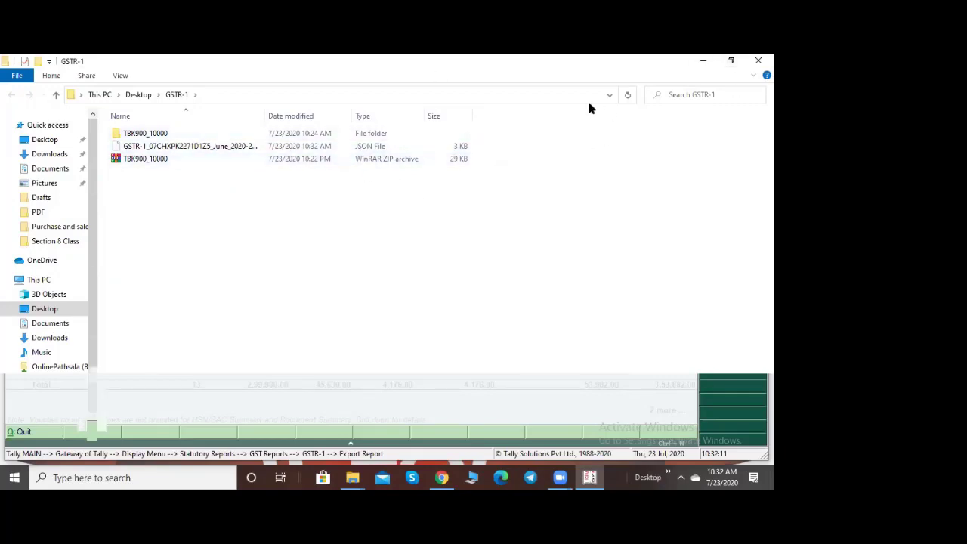
click(708, 66)
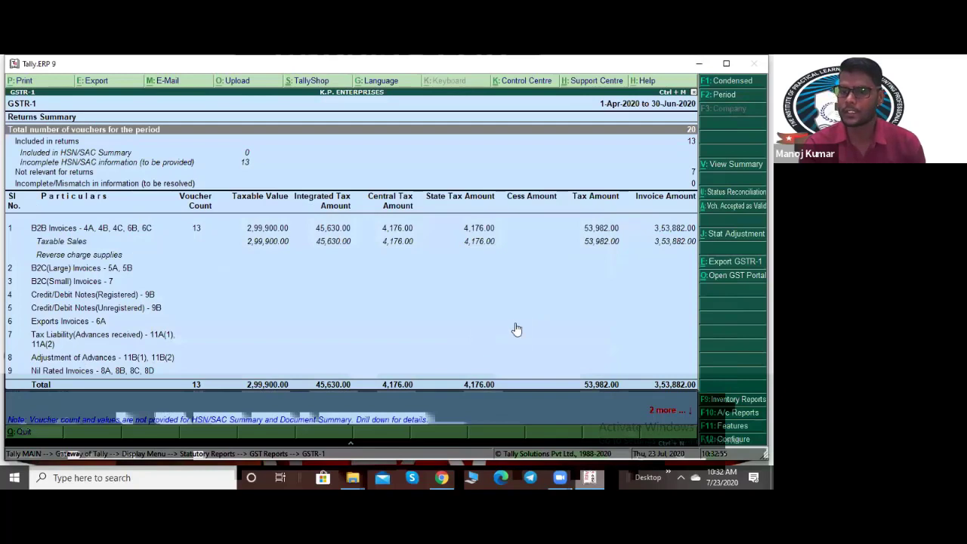
Step: View the vouchers accepted as valid and the B2B Invoices row, then close GSTR-1
click(731, 207)
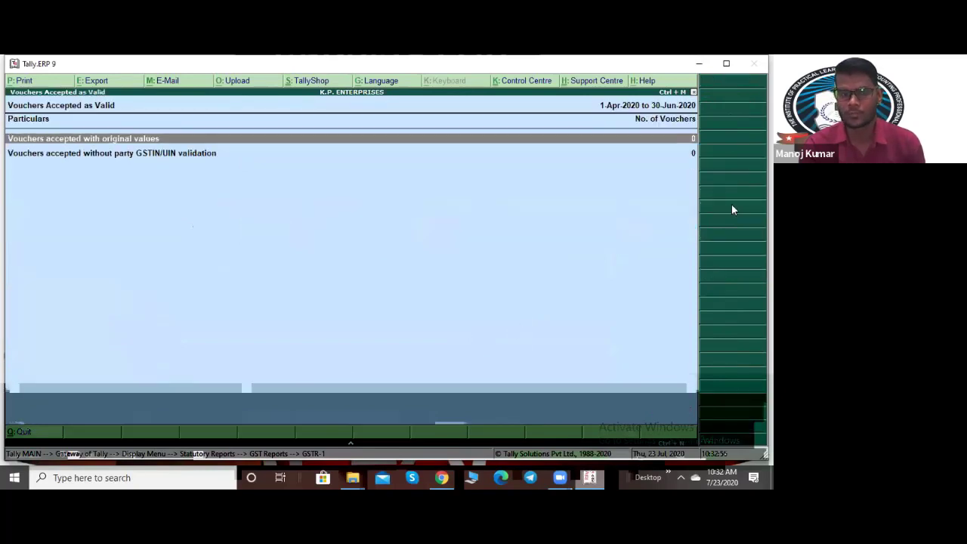
key(Escape)
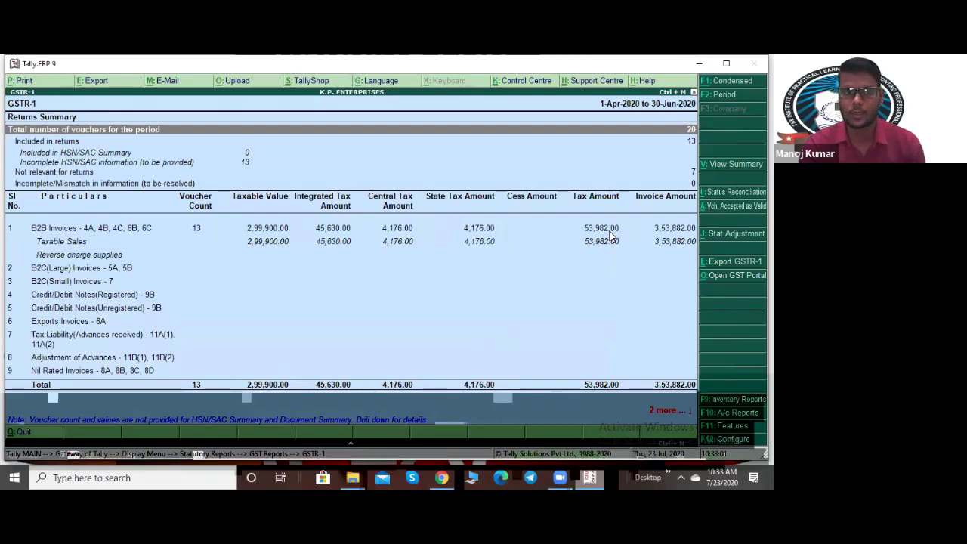
click(148, 230)
key(Escape)
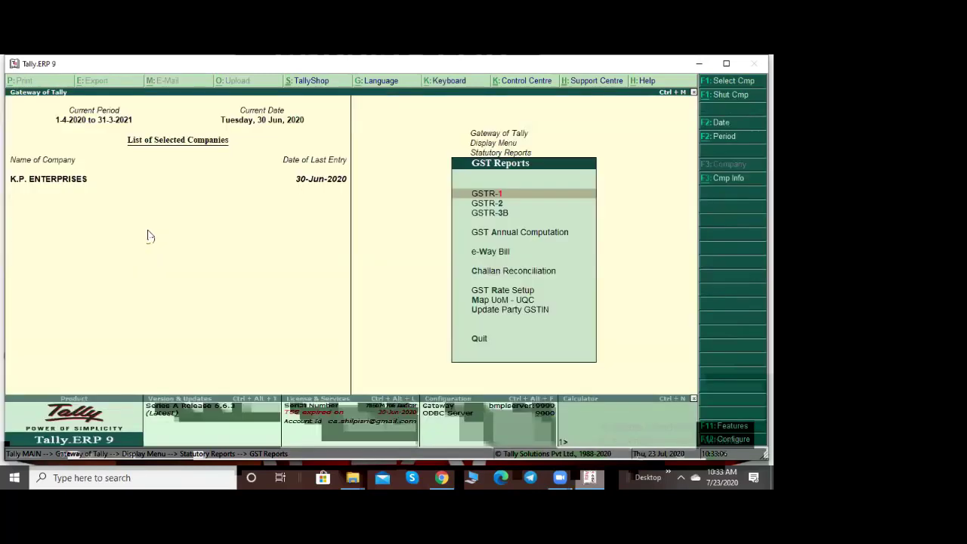
Step: Reopen GSTR-1 for 1-4-2020 to 30-6-2020 and open the GST portal login page
key(Return)
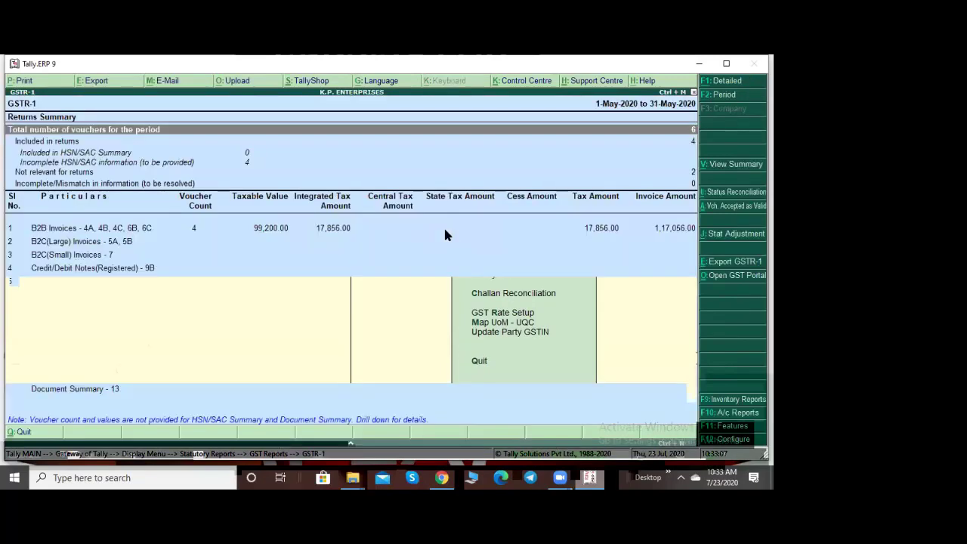
key(F2)
text(1/4)
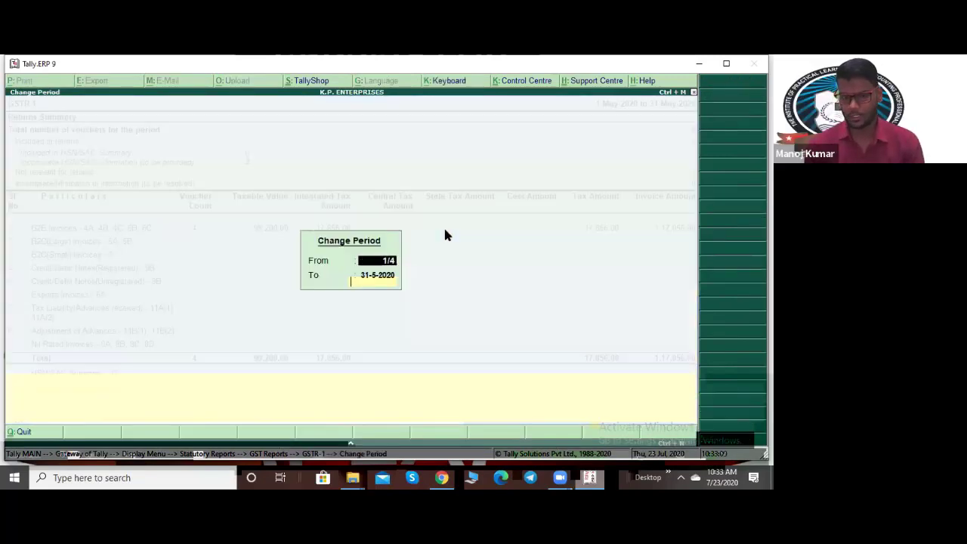
key(Return)
text(30/6)
key(Return)
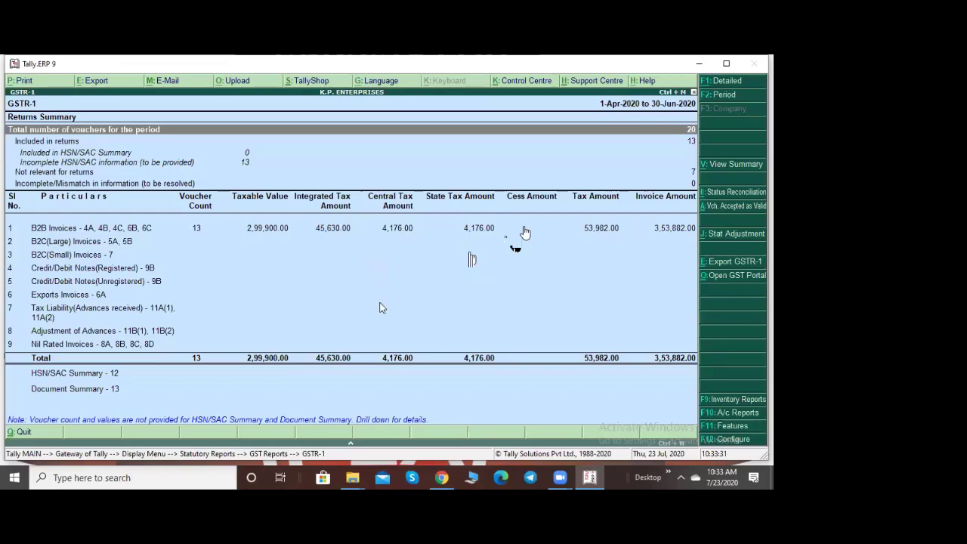
key(ctrl+o)
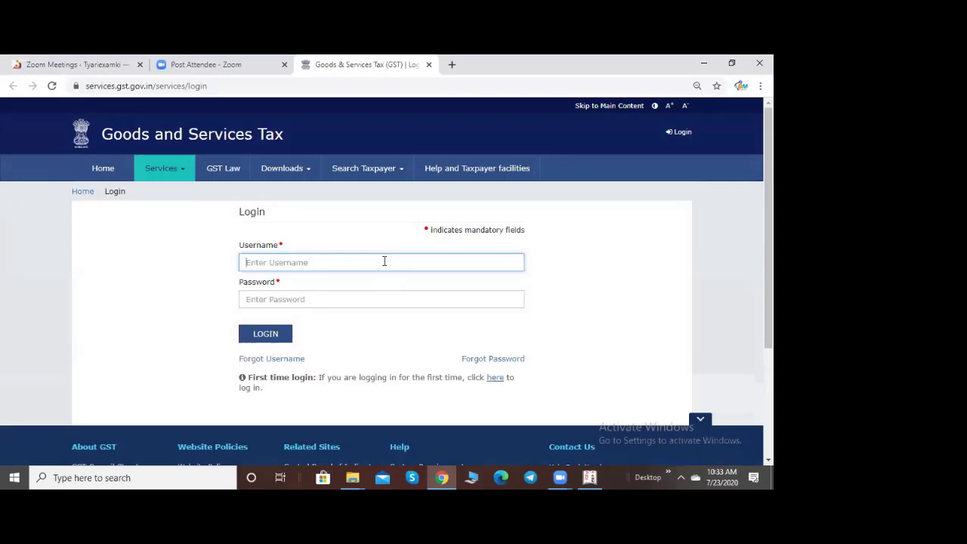
Step: Enter the account username, password and captcha characters, then log in to the GST portal
text(kpe)
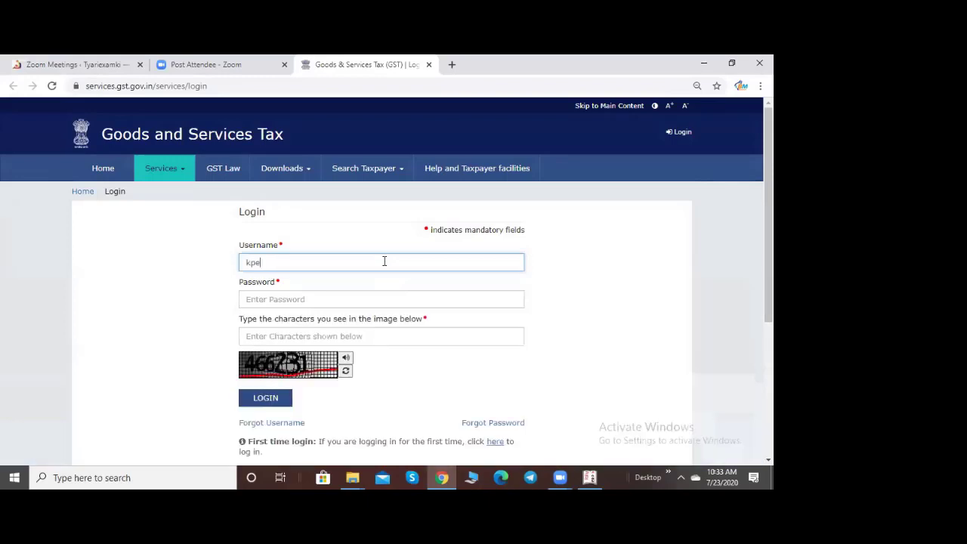
text(nter)
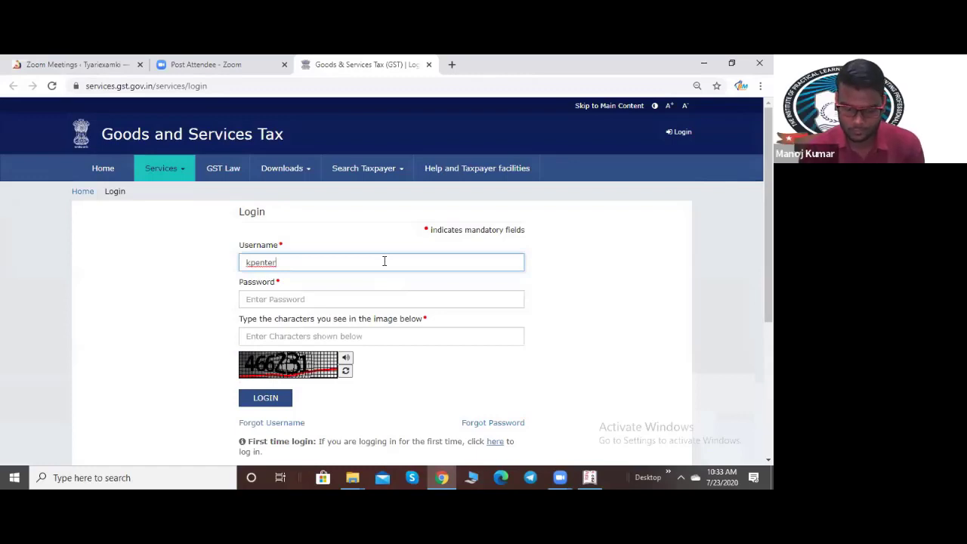
text(g)
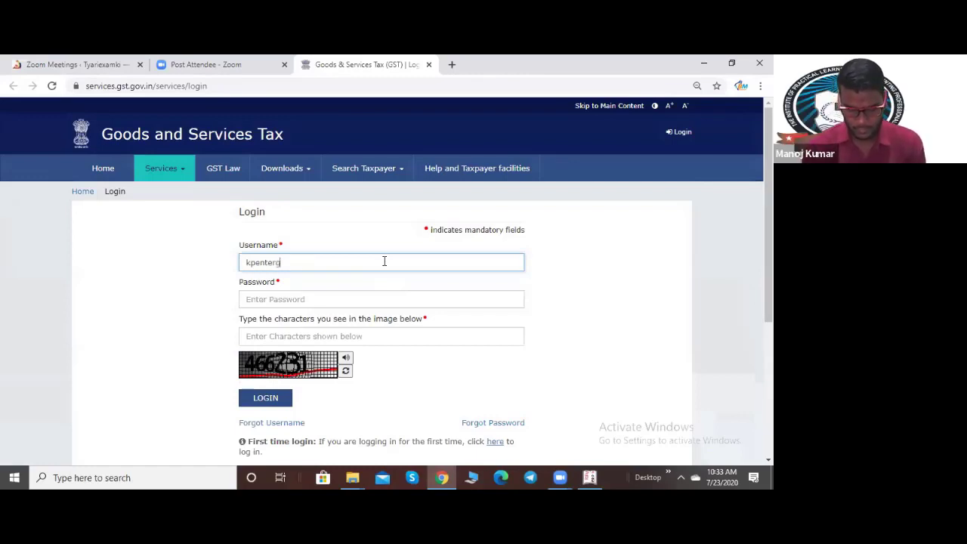
text(st1234)
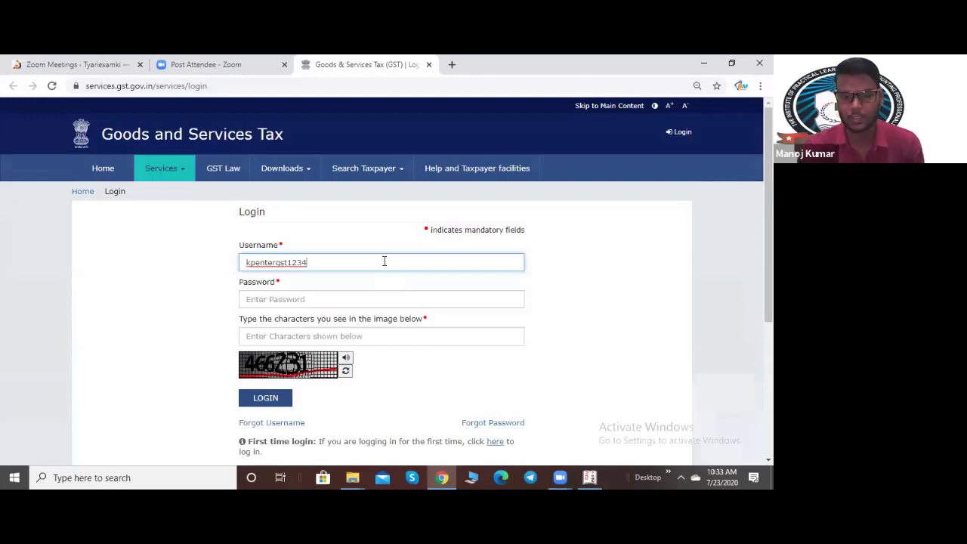
click(345, 300)
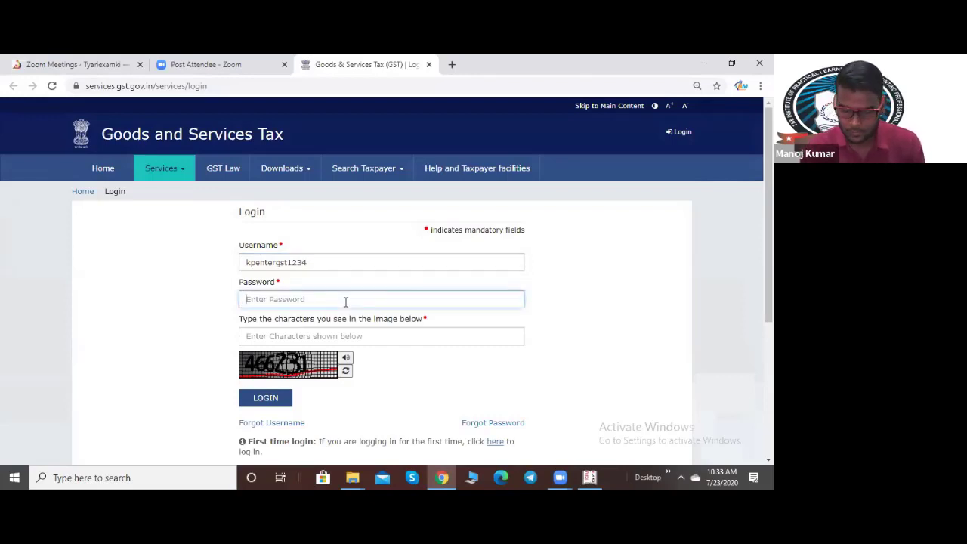
text(•)
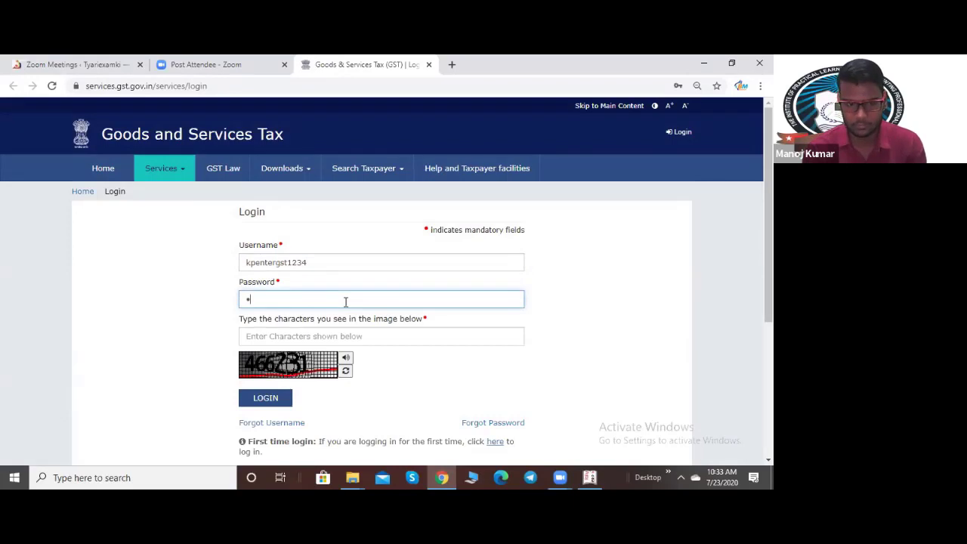
text(••••)
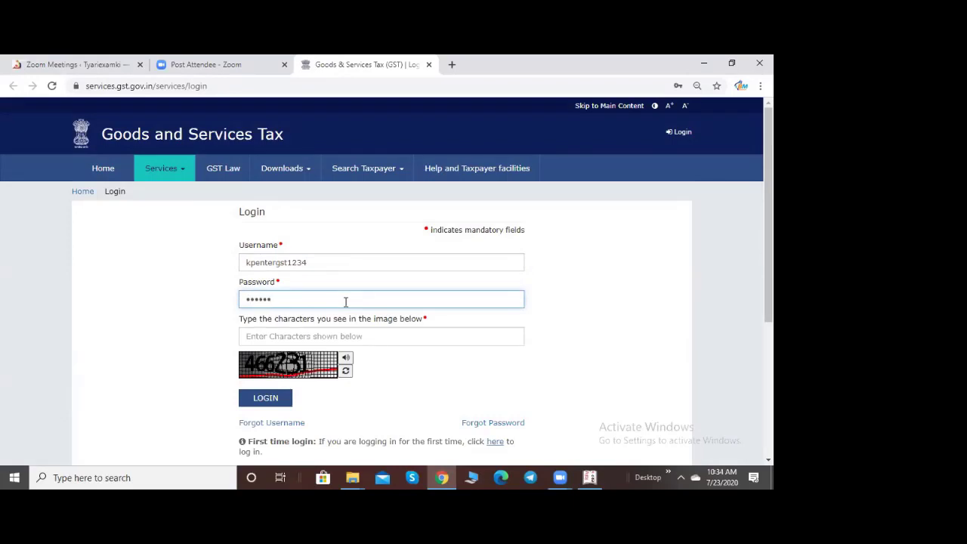
text(•••••)
click(302, 335)
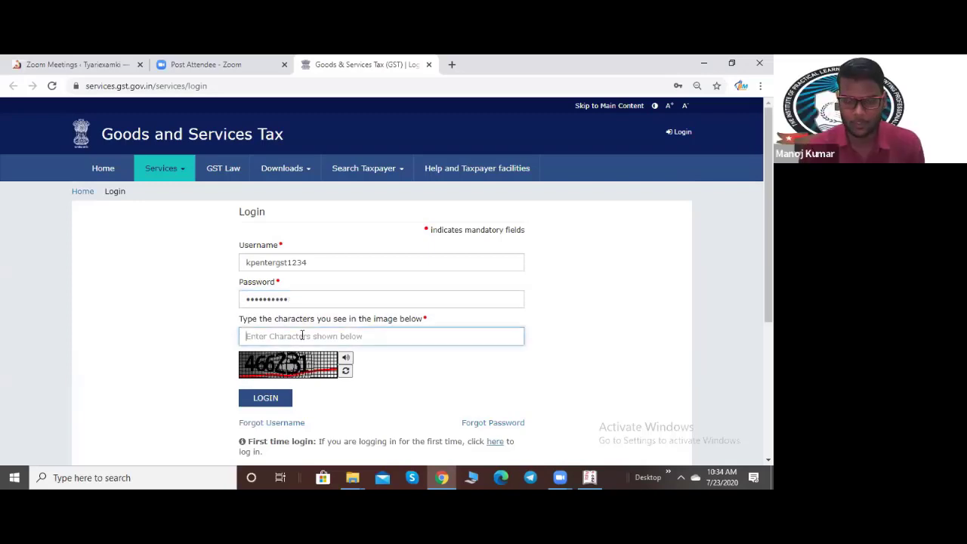
text(466231)
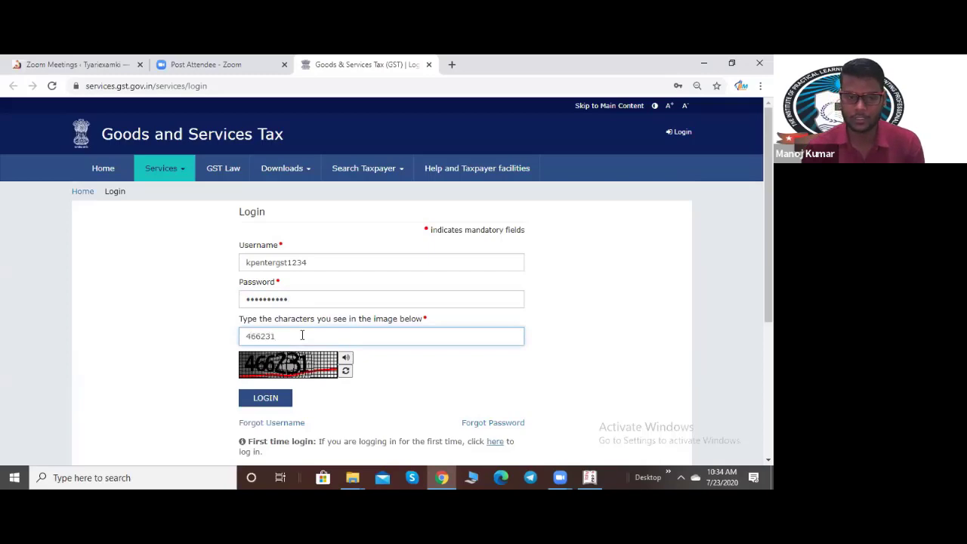
click(281, 398)
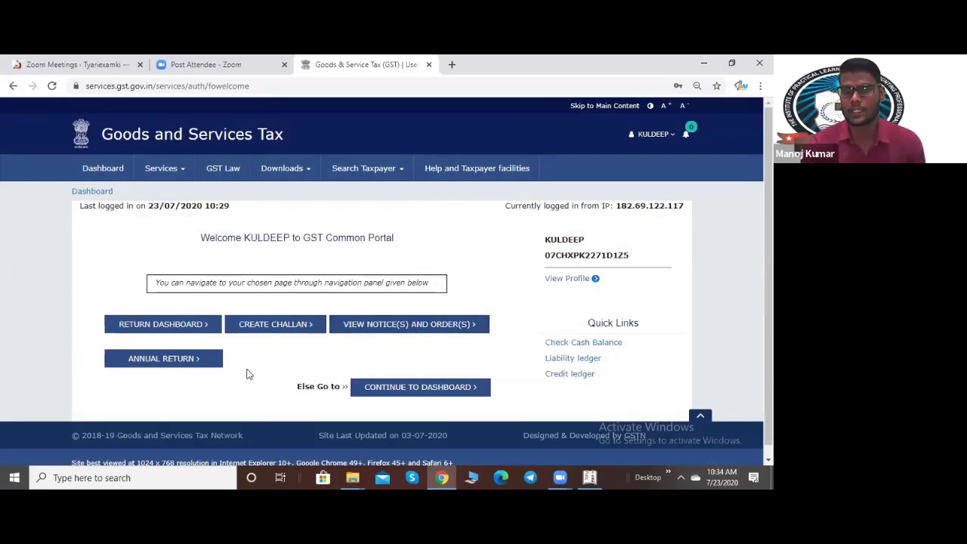
Step: On the Returns Dashboard, search financial year 2020-21, period June, and scroll to the GSTR1, GSTR2A and GSTR3B tiles
click(172, 326)
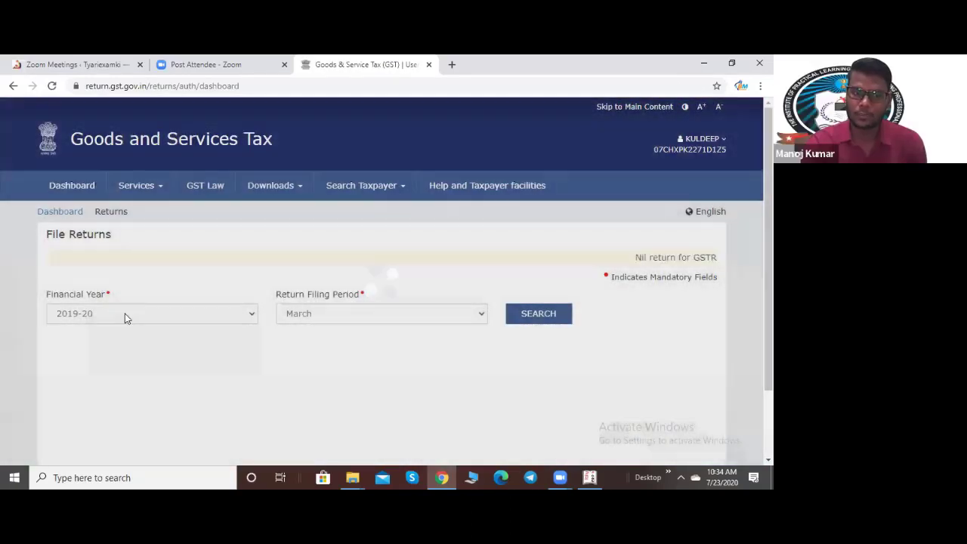
click(123, 313)
click(99, 363)
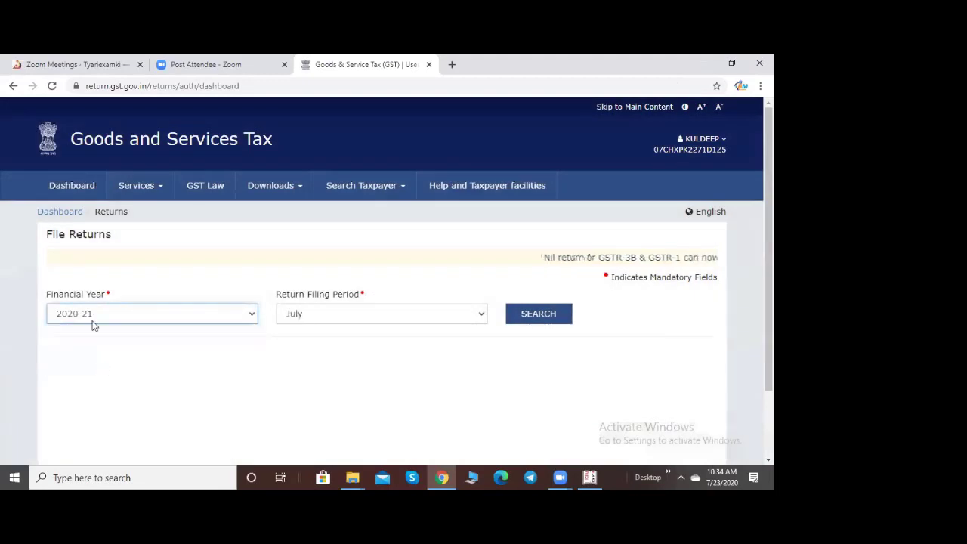
click(330, 317)
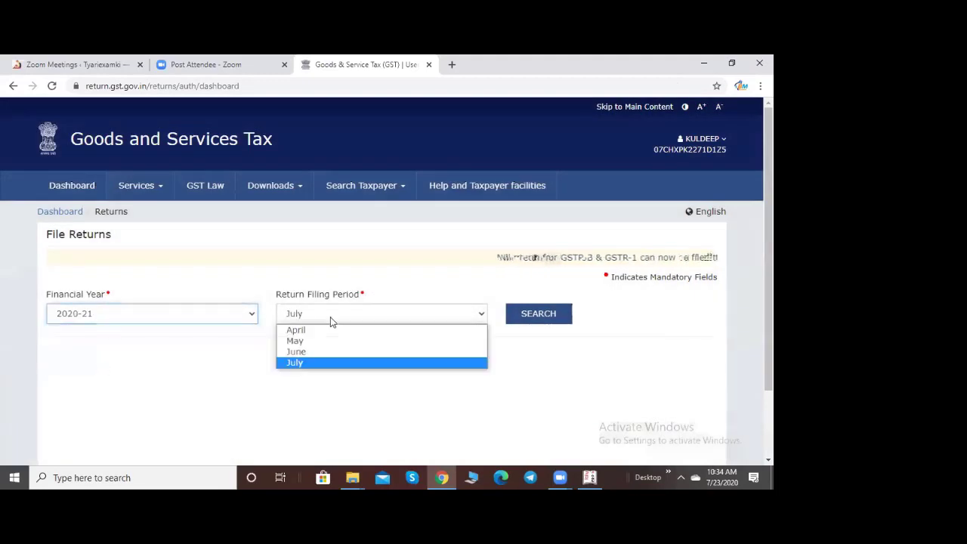
click(302, 353)
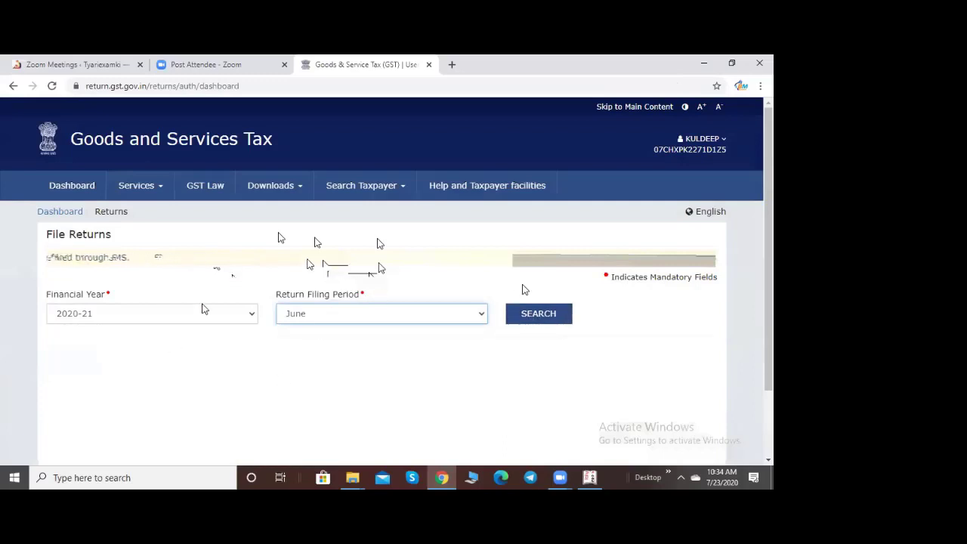
click(542, 322)
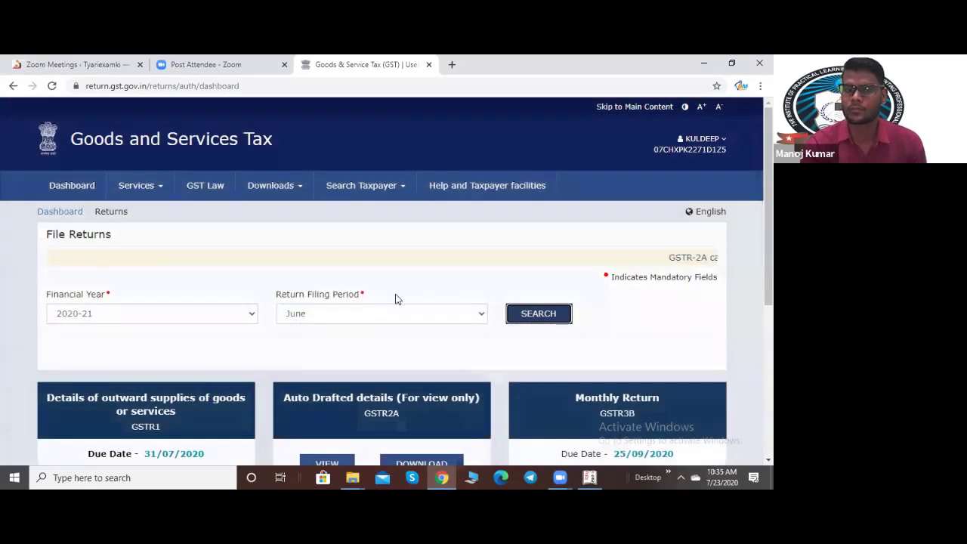
scroll(395, 297, down, 2)
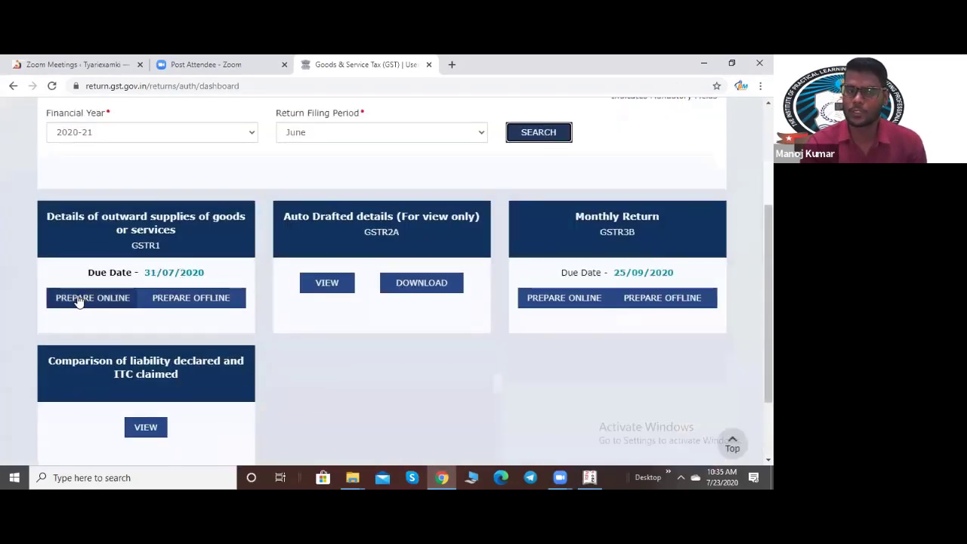
Step: Through GSTR1 Prepare Offline, upload the June 2020-21 JSON file from the GSTR-1 folder
click(190, 300)
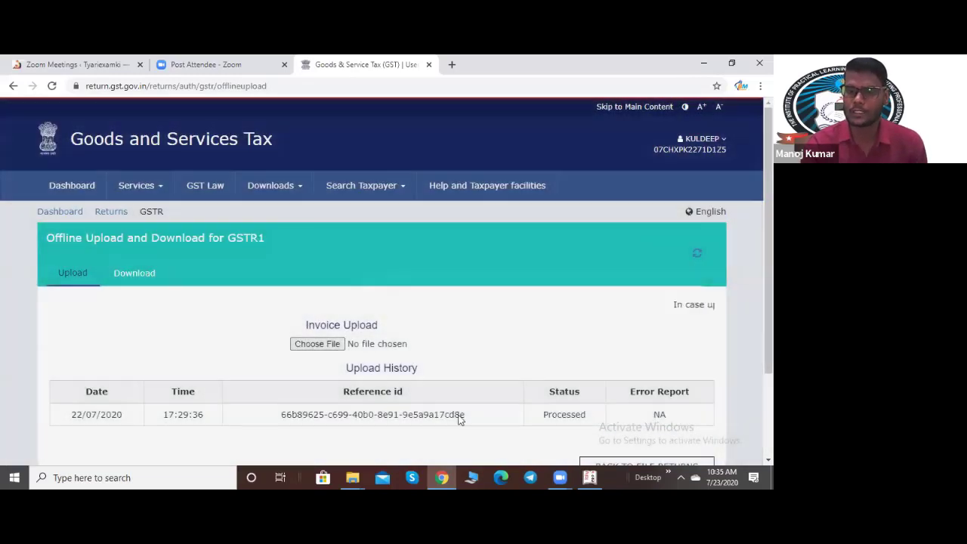
scroll(327, 332, down, 2)
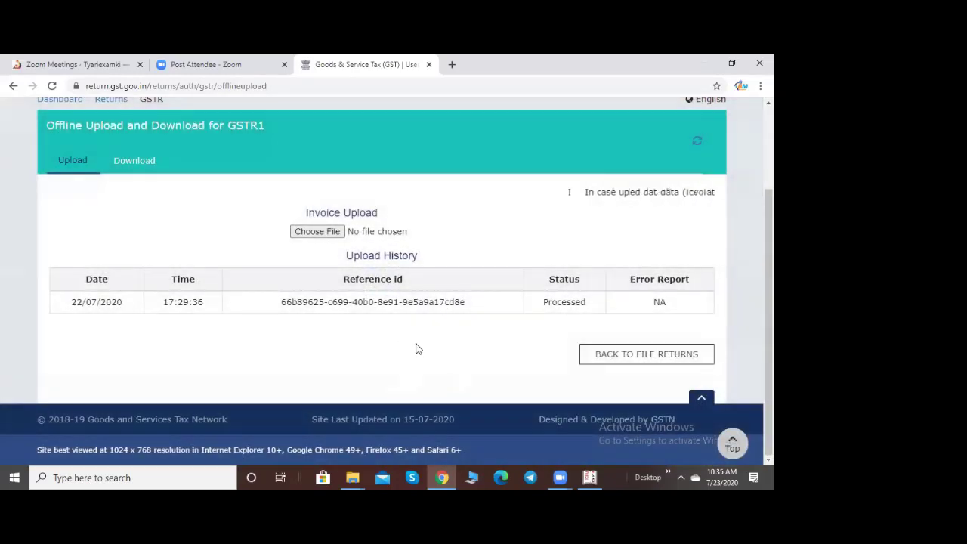
click(317, 234)
scroll(548, 202, down, 3)
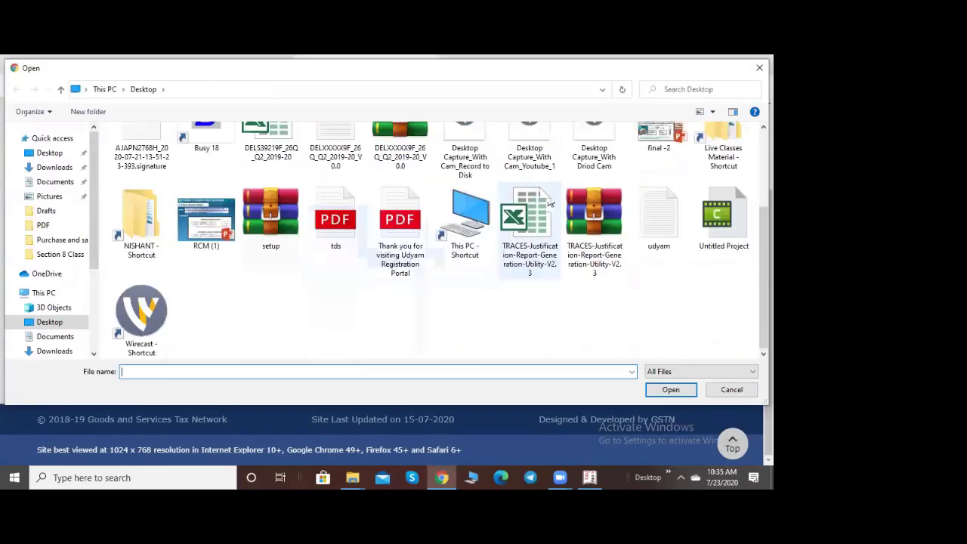
scroll(549, 203, up, 3)
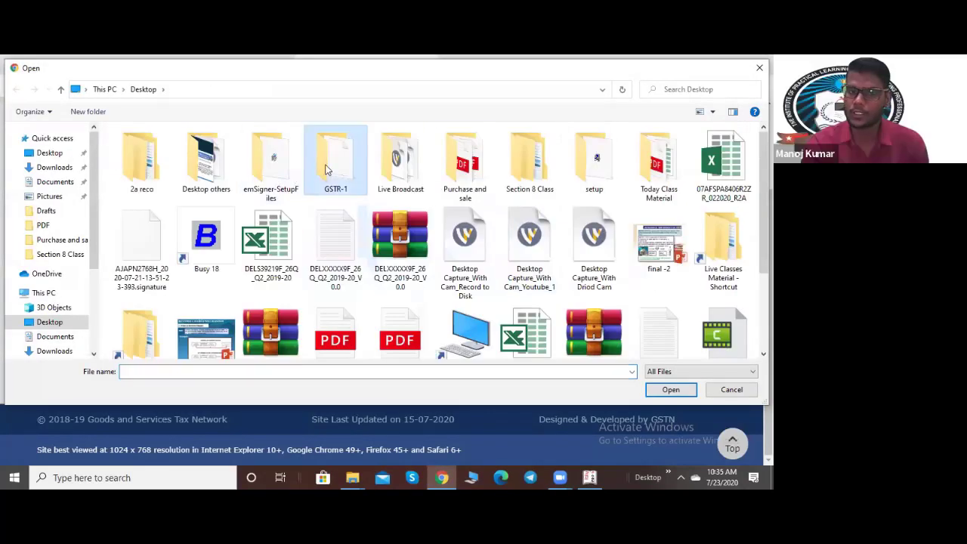
double_click(335, 168)
click(162, 160)
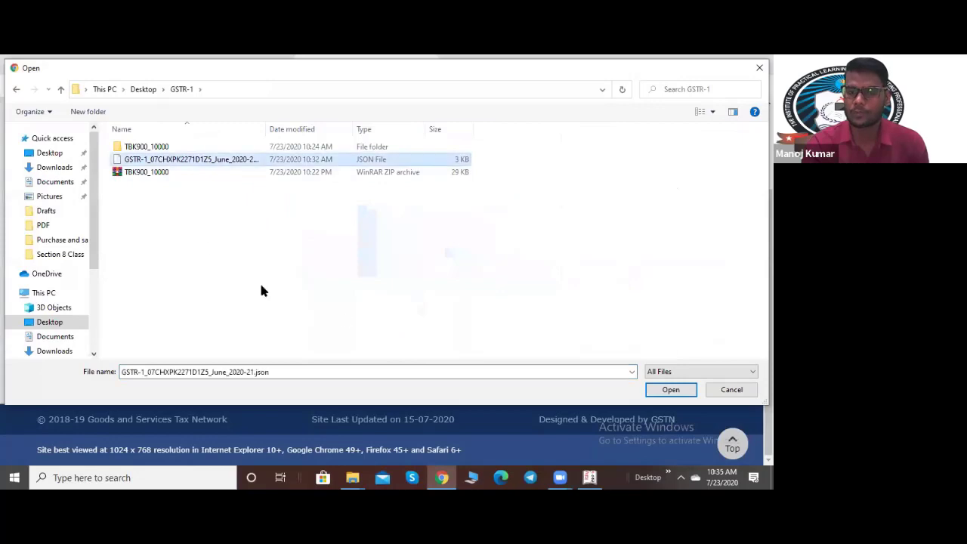
click(666, 390)
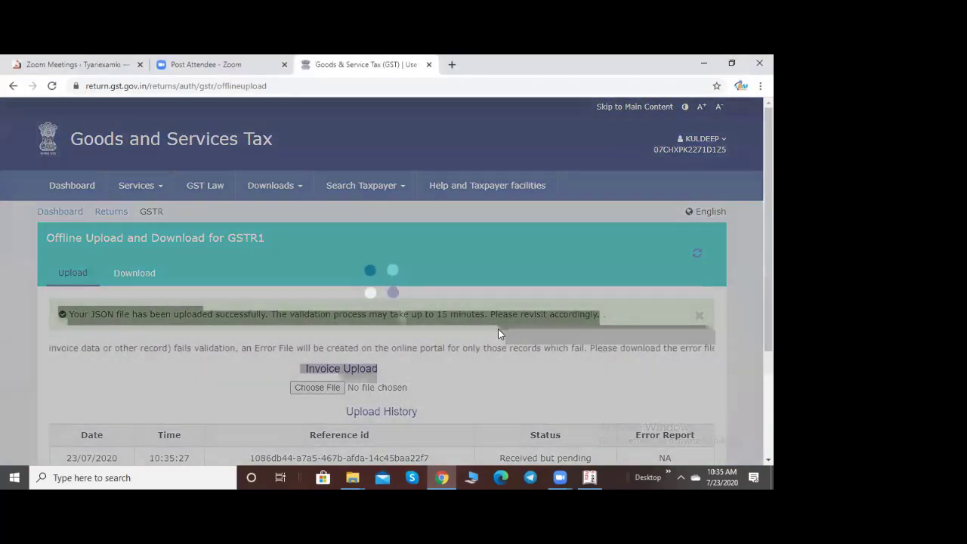
Step: Confirm the 23/07/2020 upload is listed as 'Received but pending', then go back to File Returns
scroll(468, 274, down, 2)
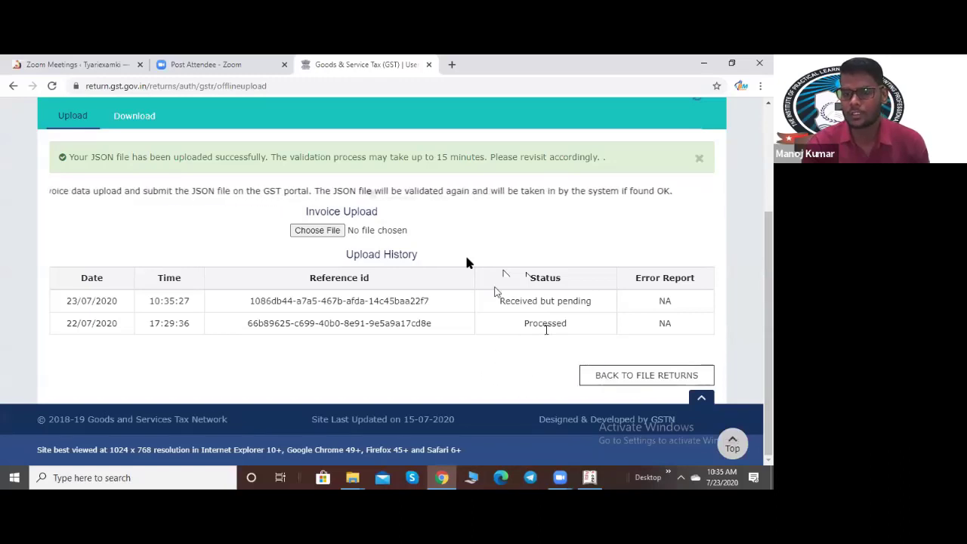
click(637, 383)
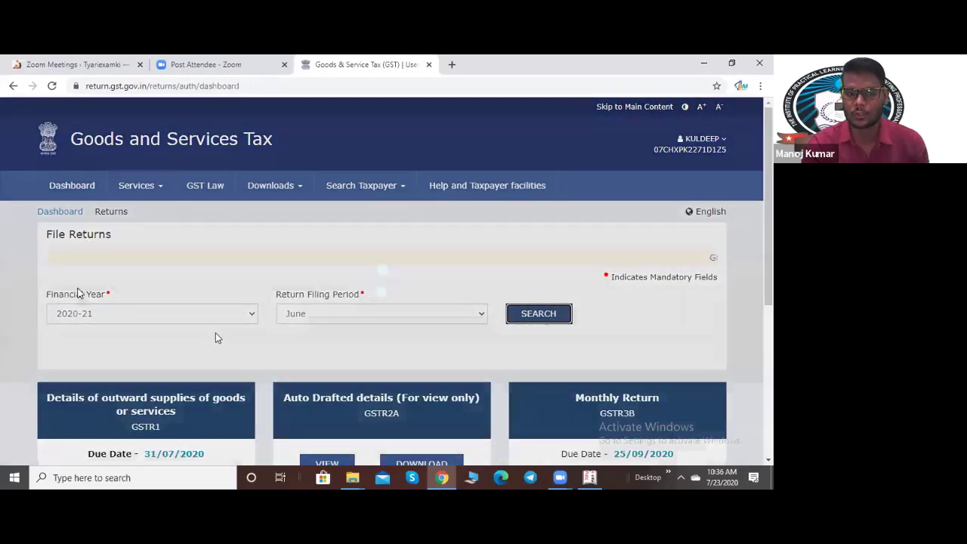
Step: Leave the GSTR-1 summary and reselect financial year 2020-21 with June as the filing period
scroll(215, 332, down, 4)
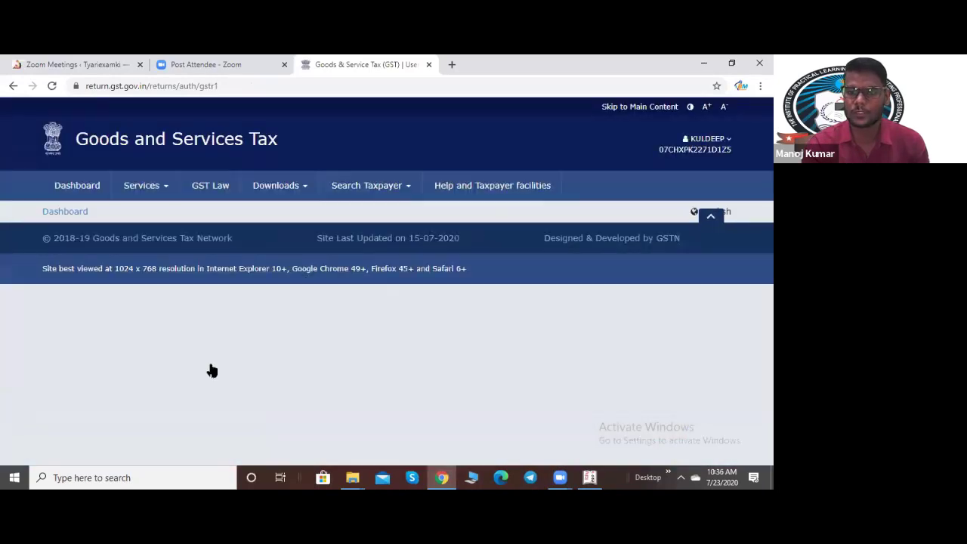
scroll(560, 437, down, 10)
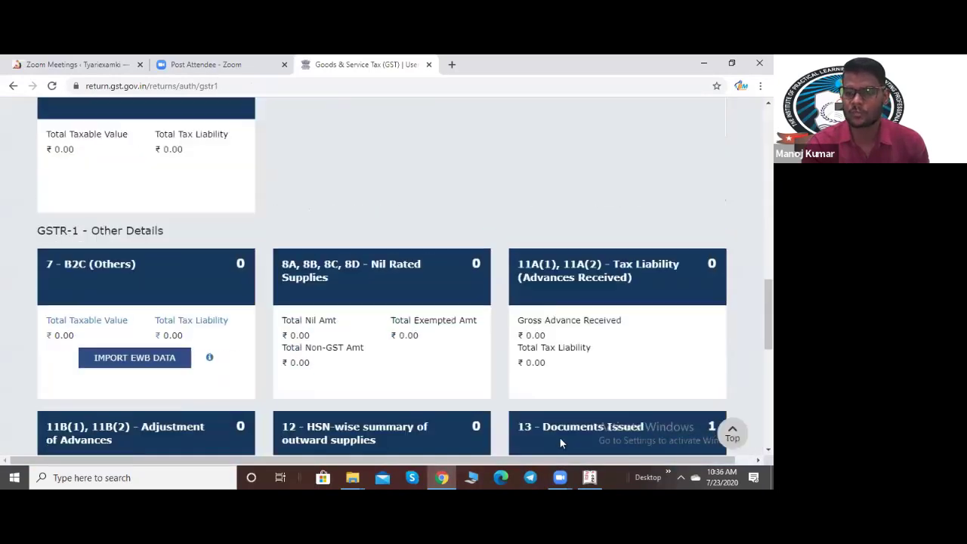
click(466, 368)
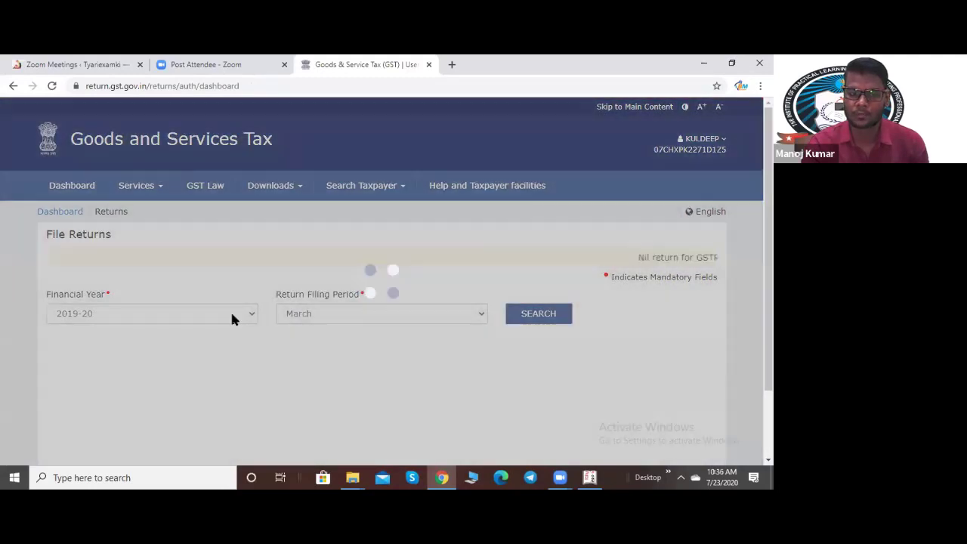
click(232, 316)
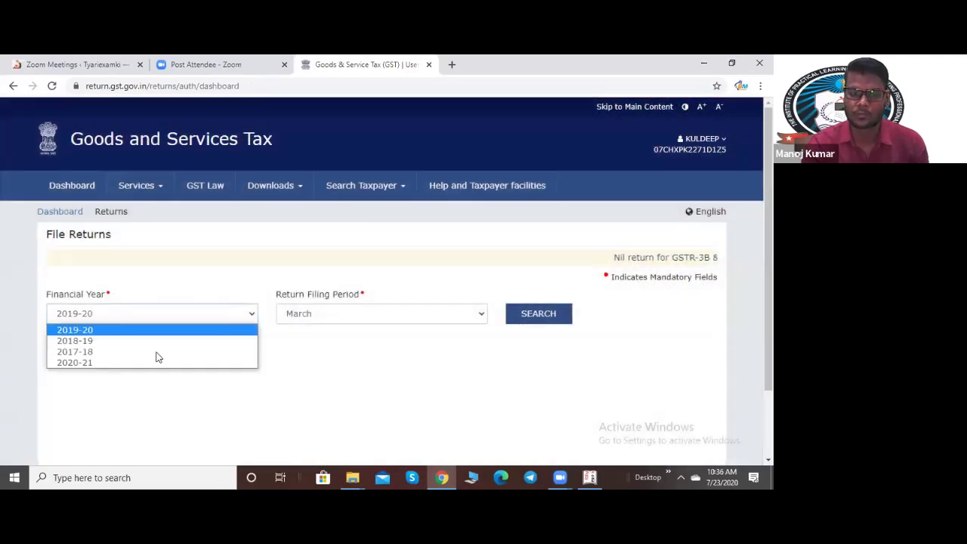
click(149, 363)
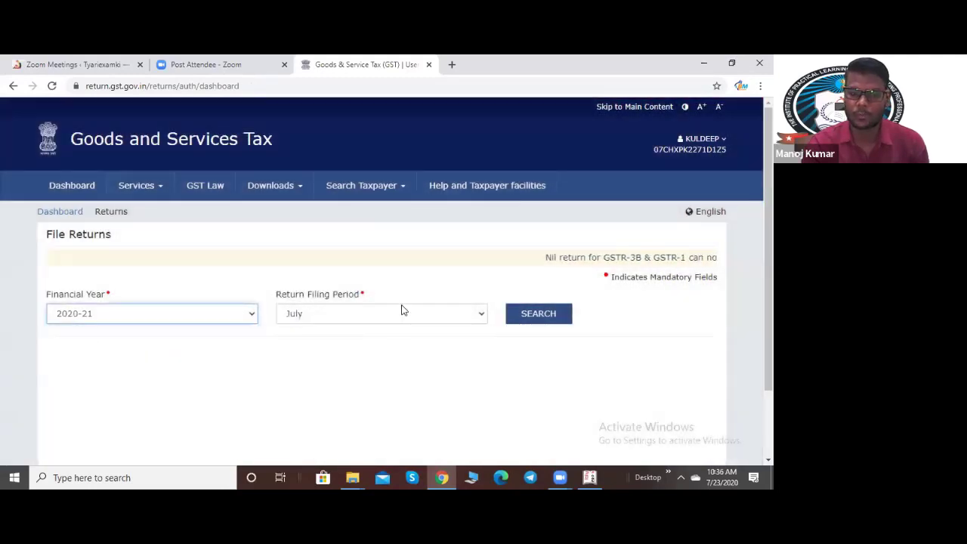
click(362, 314)
click(378, 352)
Step: Search June 2020-21 returns and confirm the GSTR1 offline upload history now shows Processed
click(537, 312)
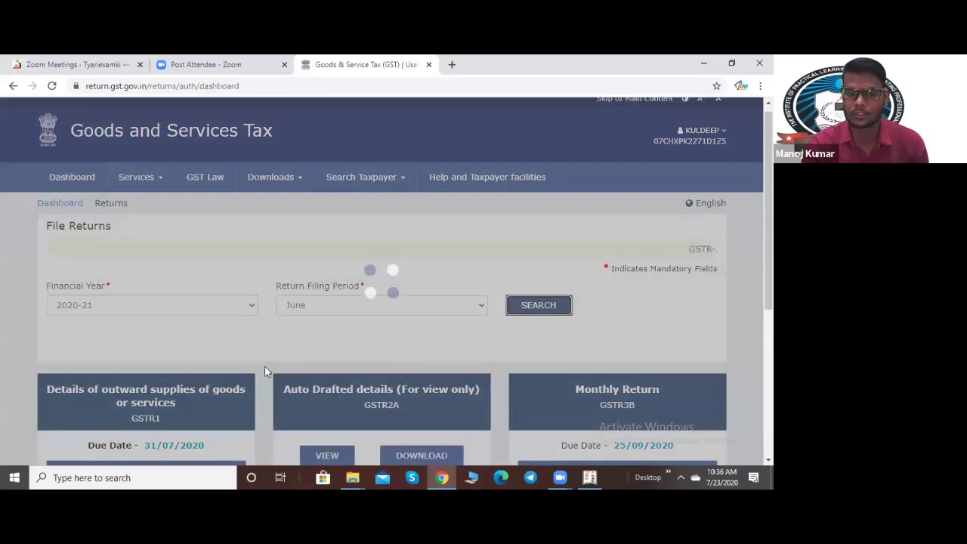
scroll(264, 371, down, 3)
click(187, 299)
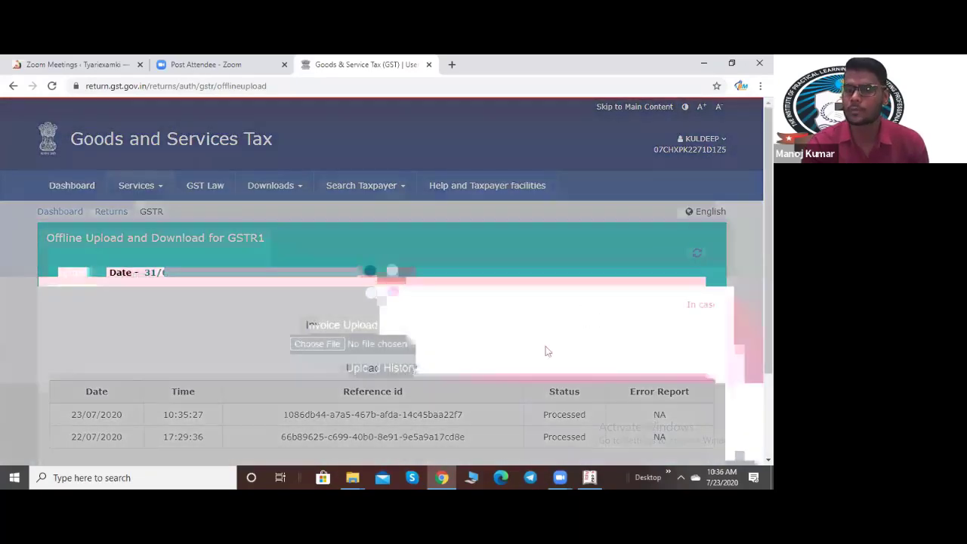
scroll(515, 349, down, 2)
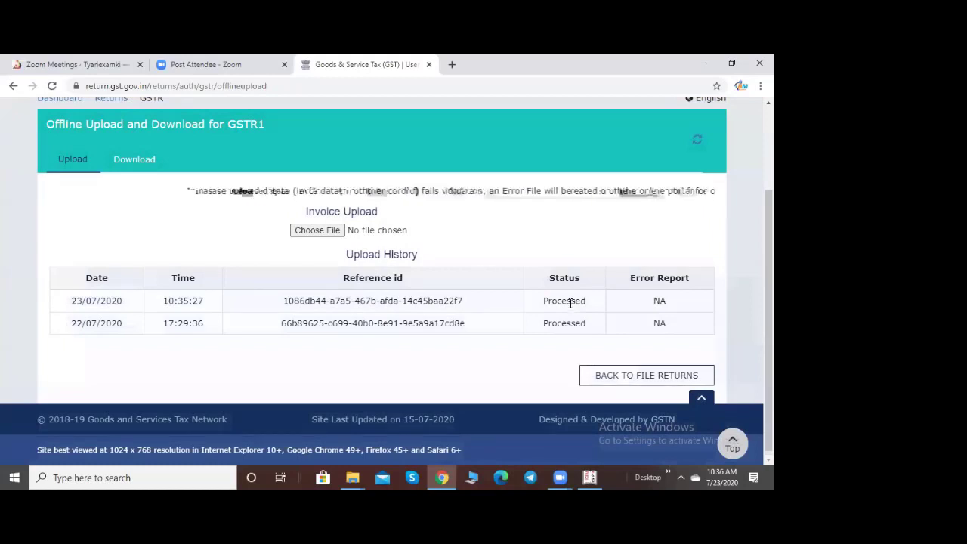
click(656, 384)
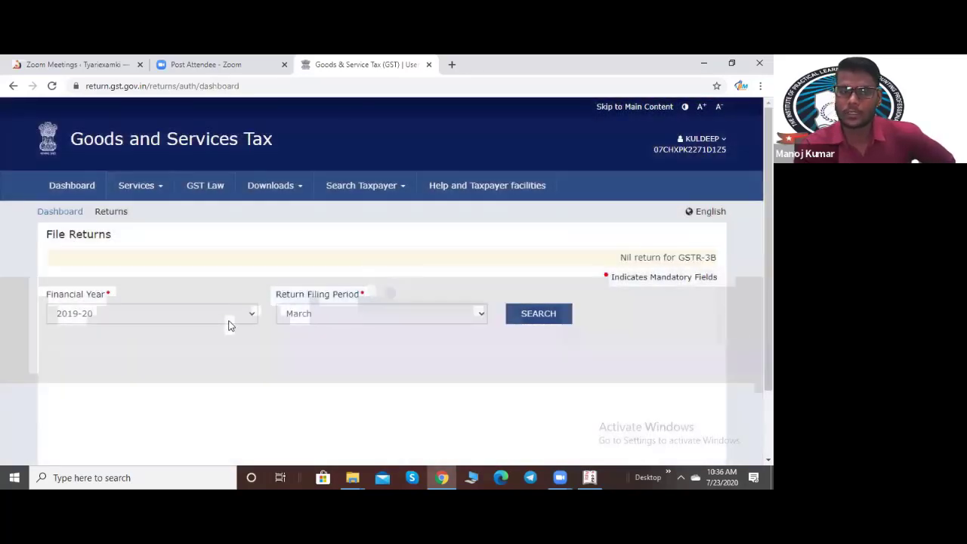
Step: Search the returns for financial year 2020-21, period June
click(229, 317)
click(156, 365)
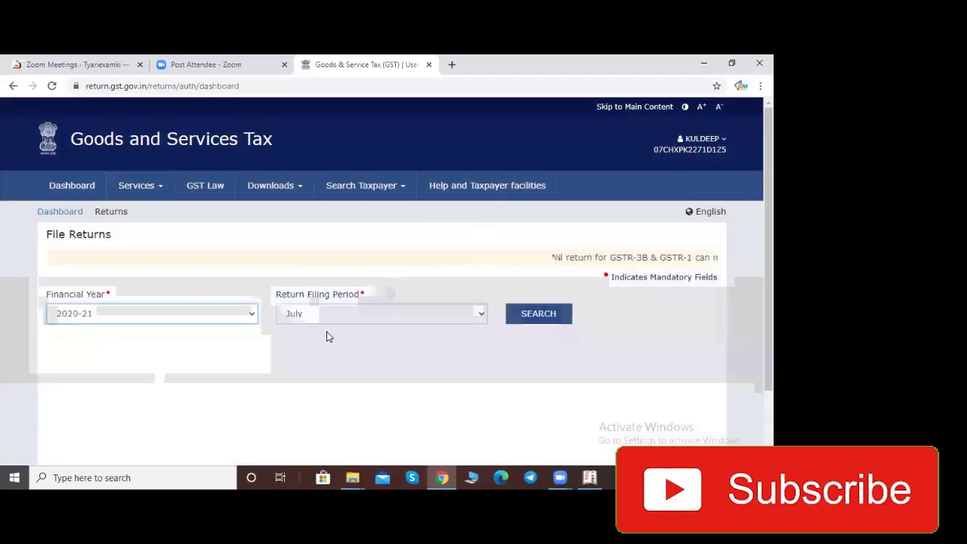
click(349, 312)
click(321, 352)
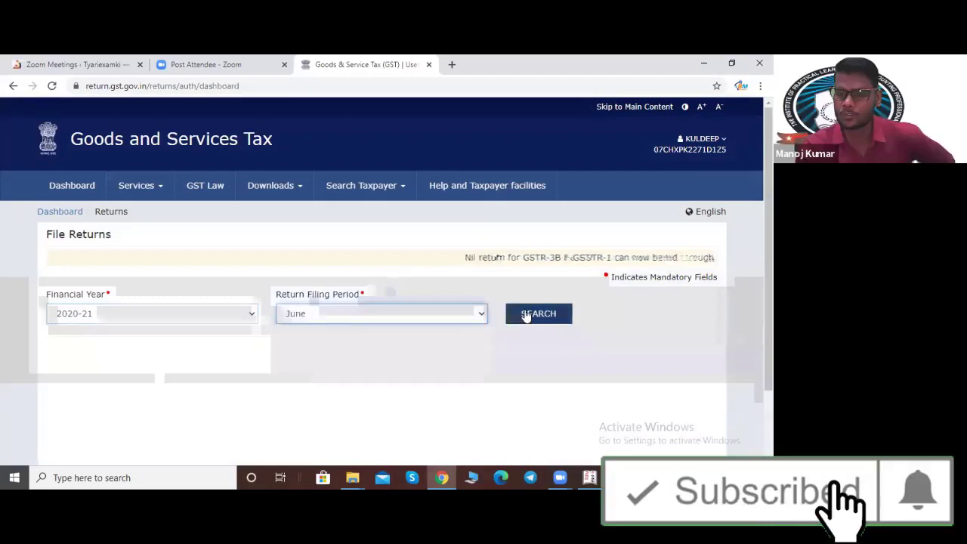
click(528, 313)
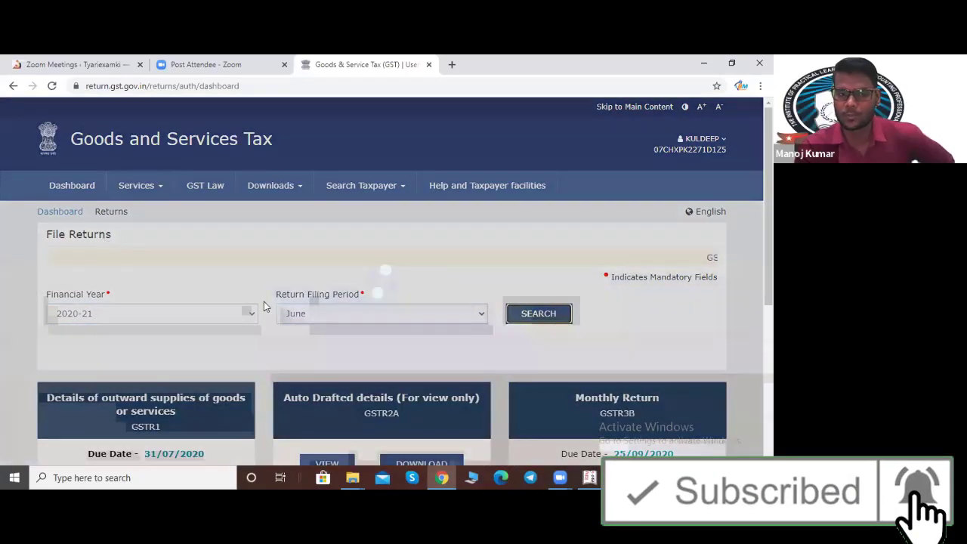
scroll(355, 347, down, 2)
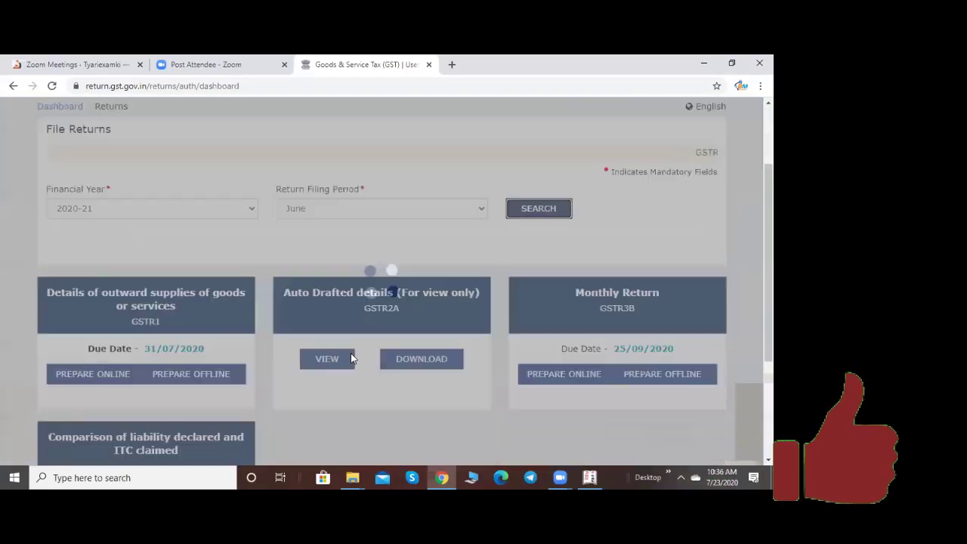
scroll(350, 353, down, 3)
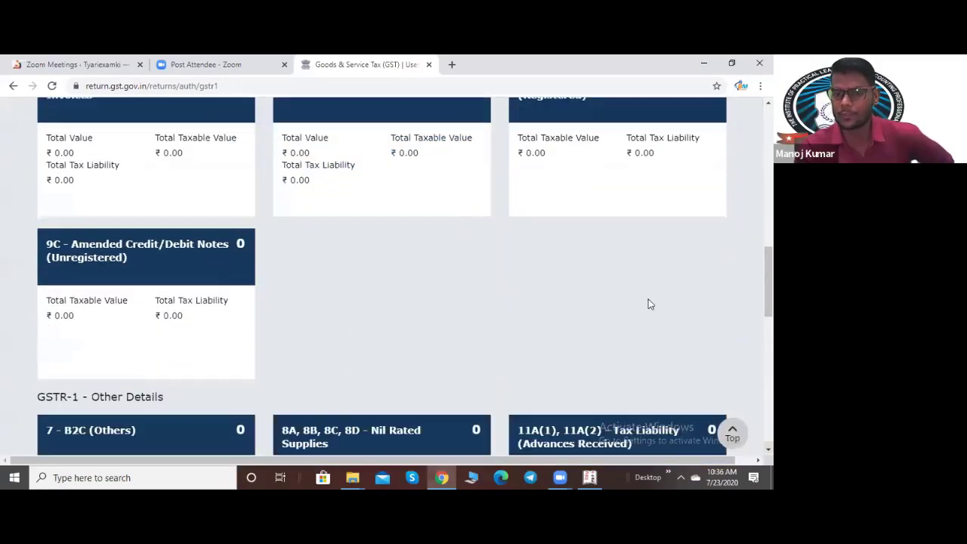
Step: Refresh the June GSTR-1 tile summary, which still shows ₹0.00 in every tile
scroll(725, 240, up, 4)
scroll(719, 246, up, 5)
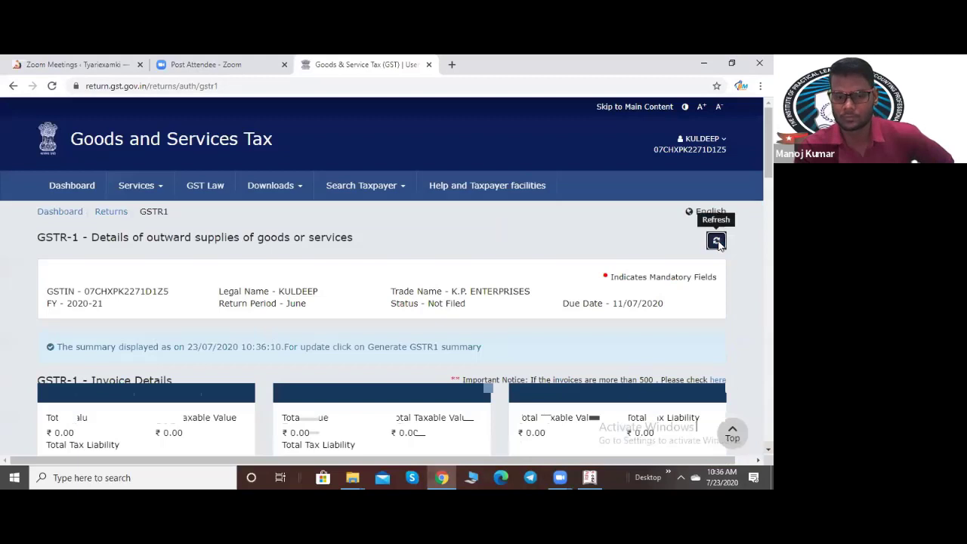
click(717, 240)
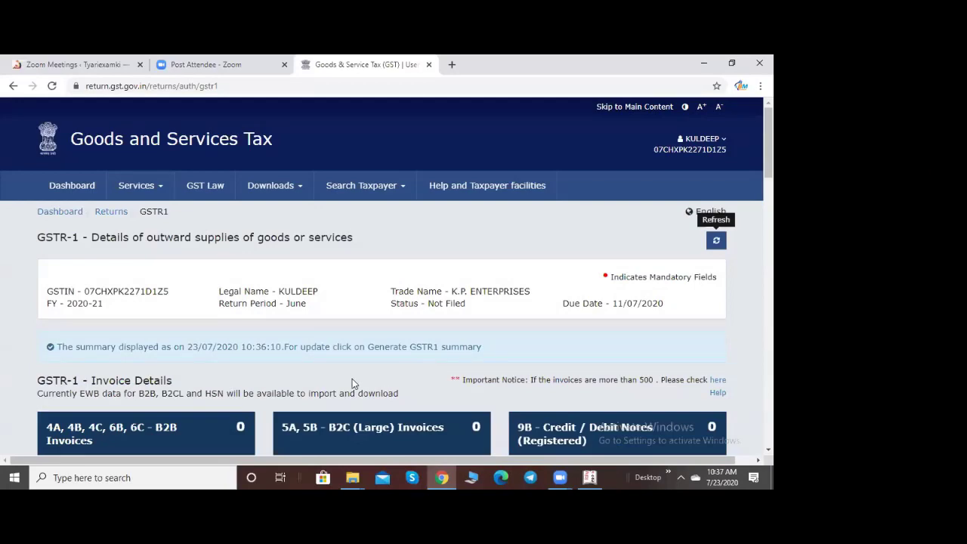
scroll(363, 389, down, 15)
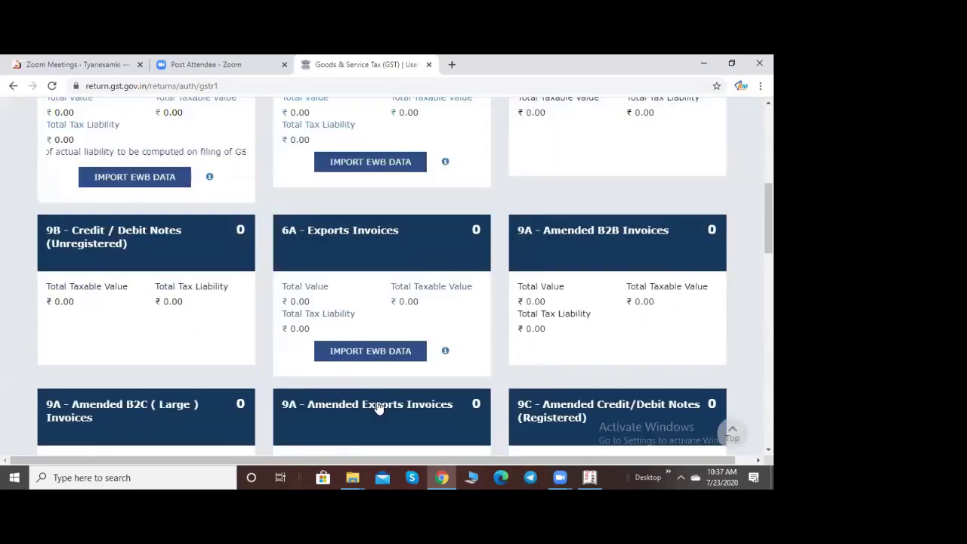
scroll(385, 415, down, 3)
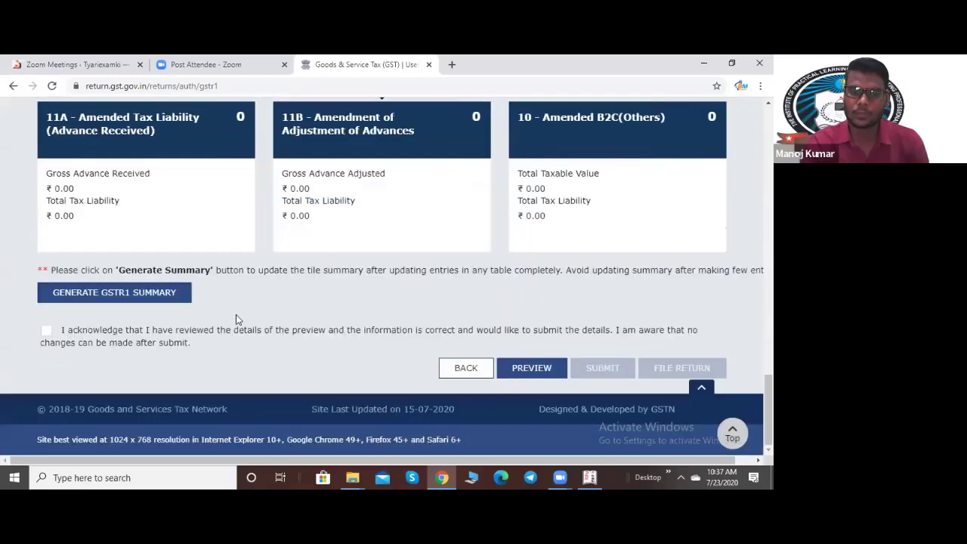
Step: Try Generate GSTR1 Summary and read the error asking to retry after 10:46:10
click(60, 294)
scroll(240, 355, down, 3)
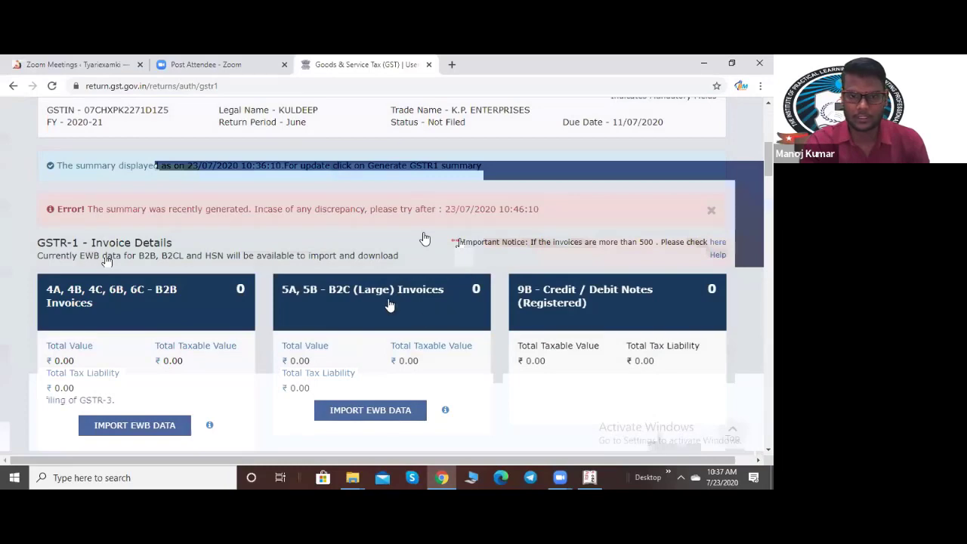
scroll(517, 224, down, 2)
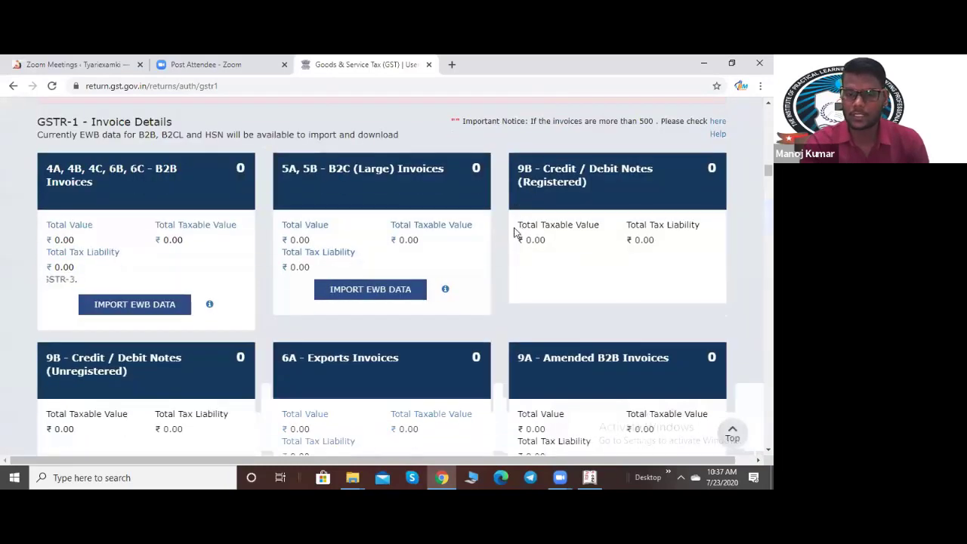
scroll(514, 233, up, 1)
scroll(514, 240, up, 1)
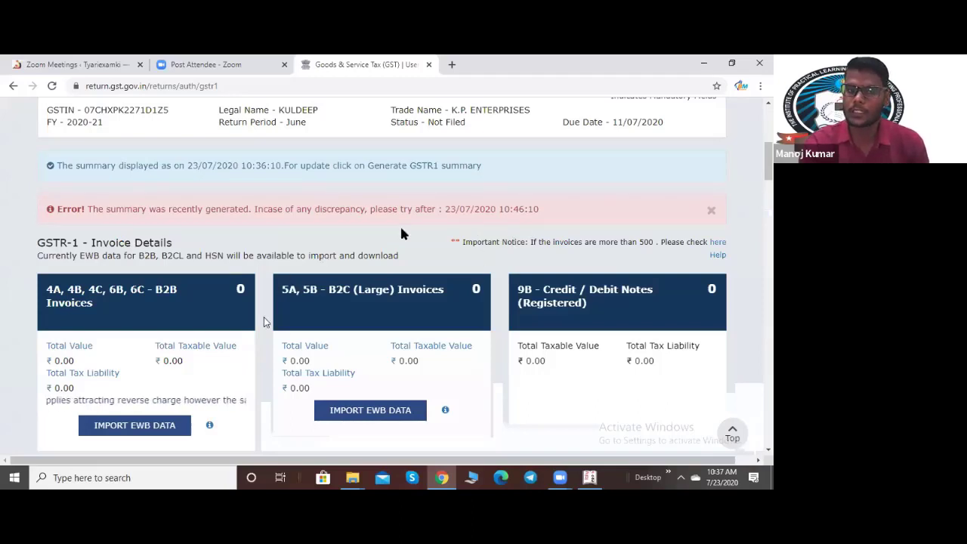
scroll(407, 227, down, 3)
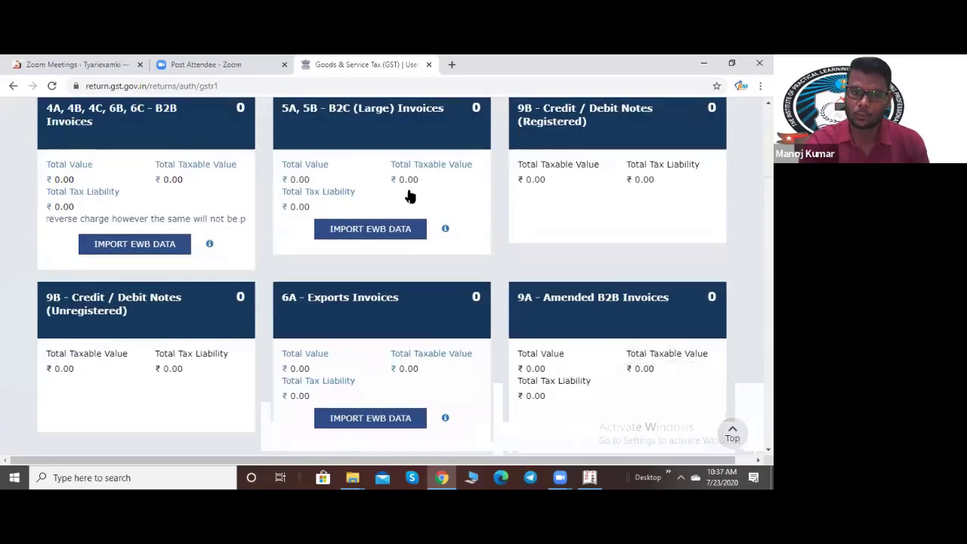
scroll(511, 345, down, 10)
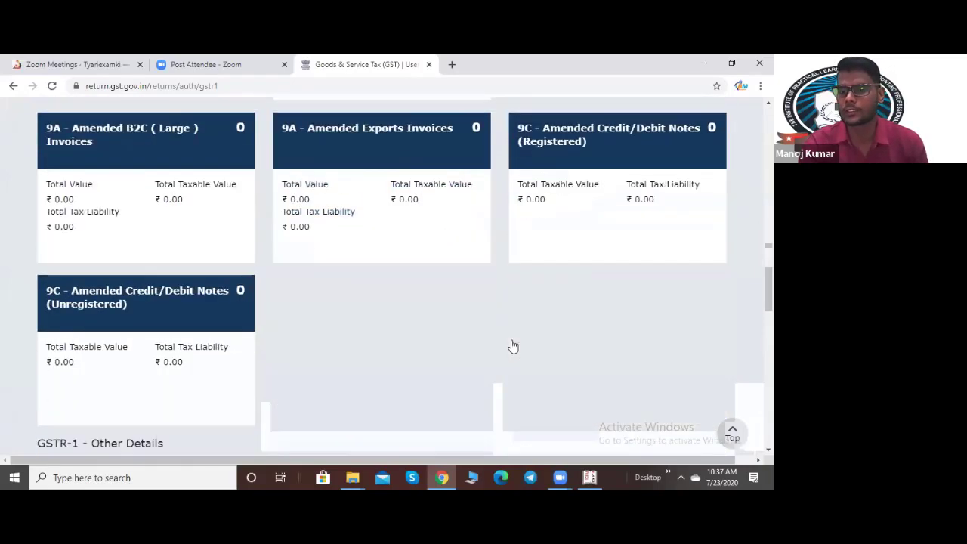
scroll(512, 345, down, 5)
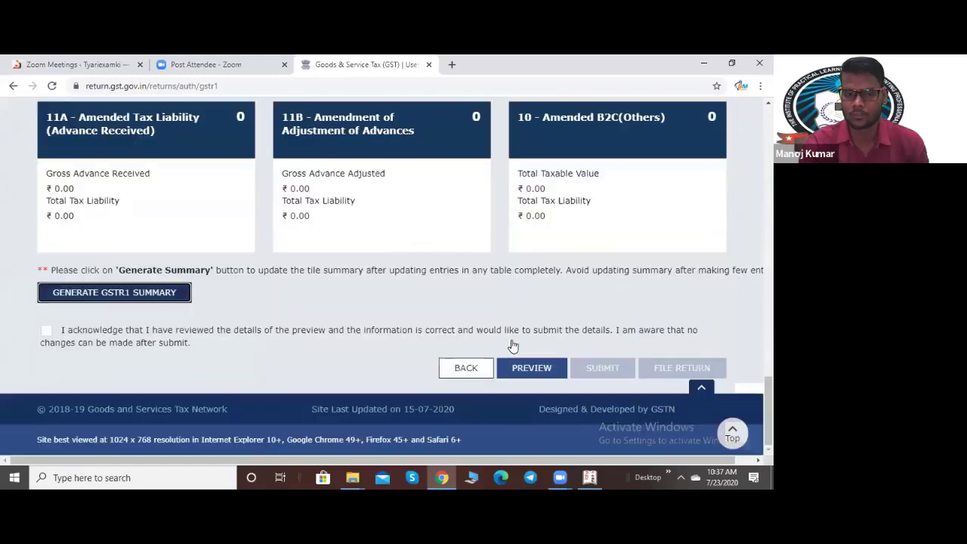
scroll(511, 345, up, 5)
scroll(511, 345, up, 10)
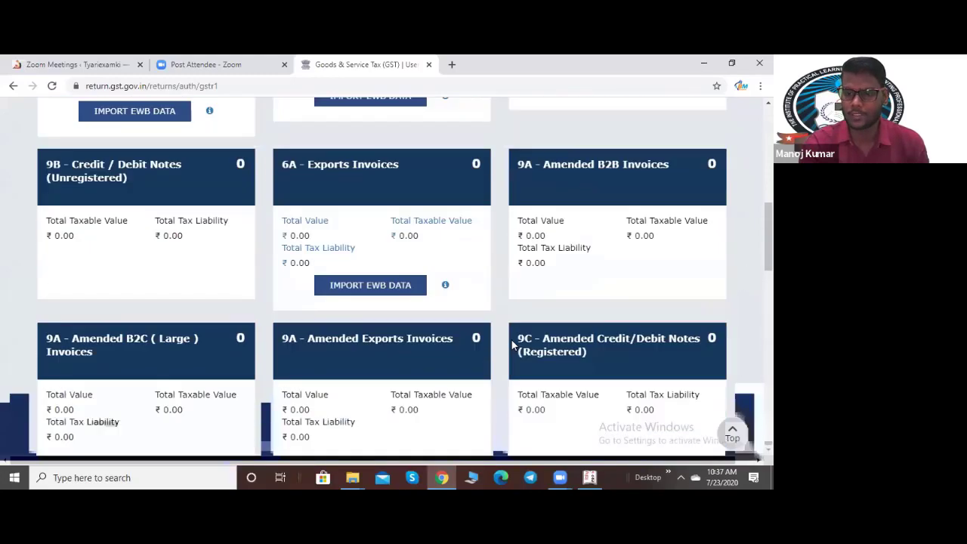
scroll(512, 233, up, 3)
scroll(507, 218, down, 4)
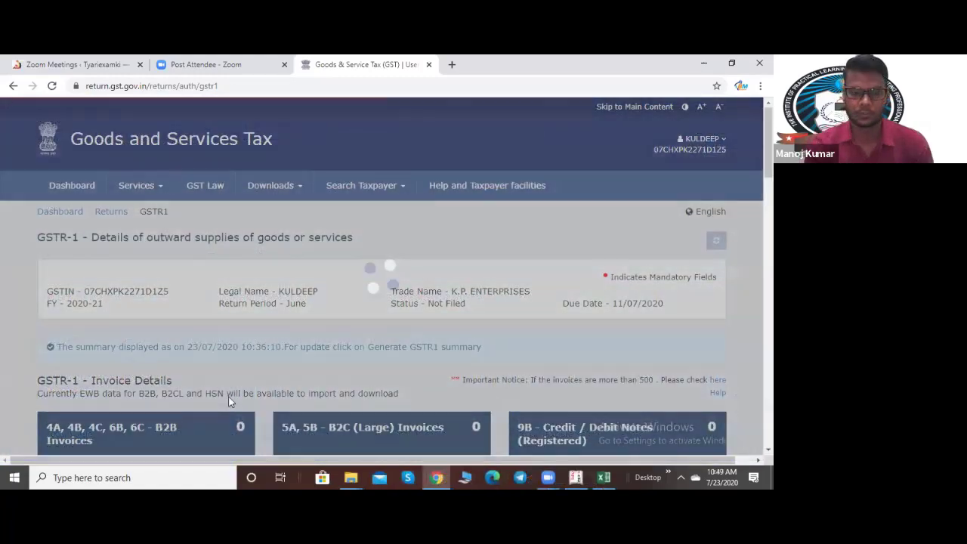
scroll(120, 219, down, 2)
scroll(121, 219, down, 2)
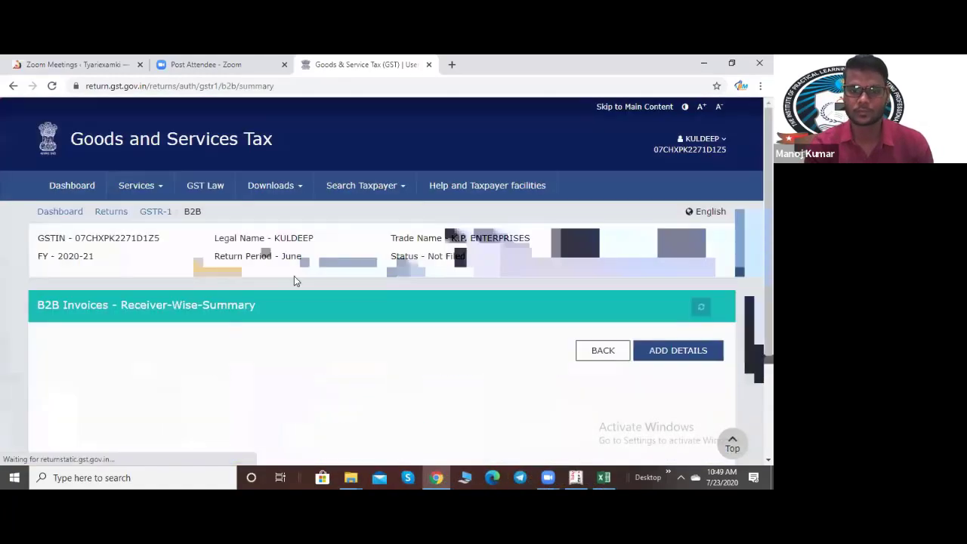
scroll(462, 287, down, 3)
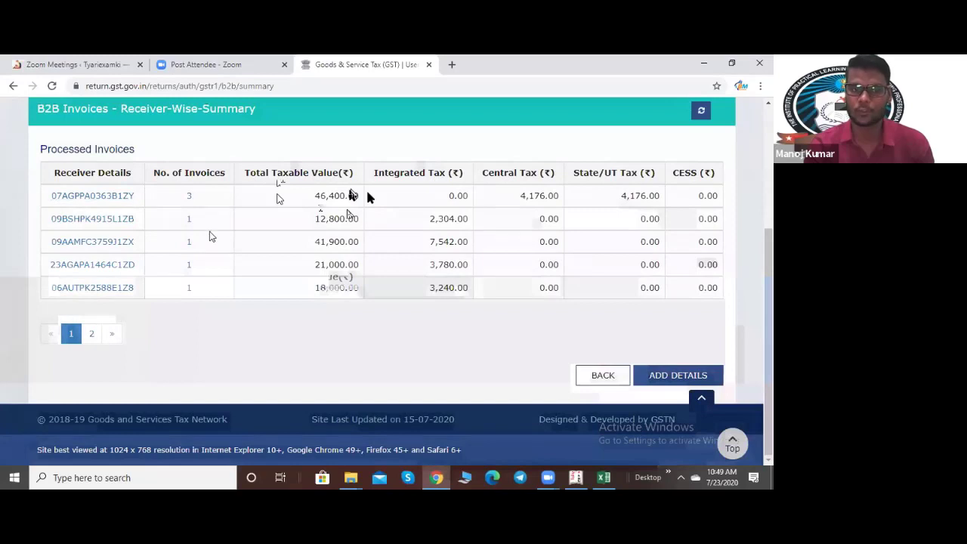
click(89, 332)
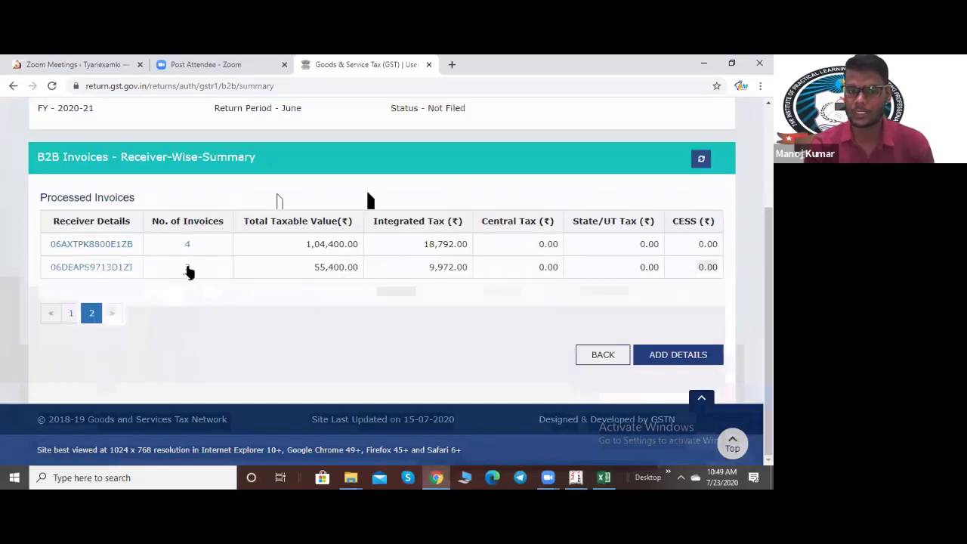
click(72, 314)
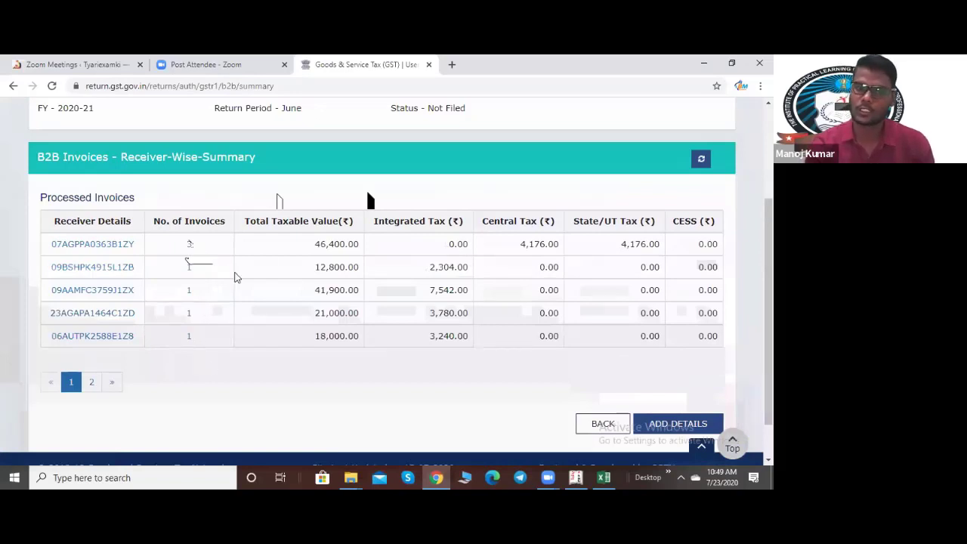
click(600, 424)
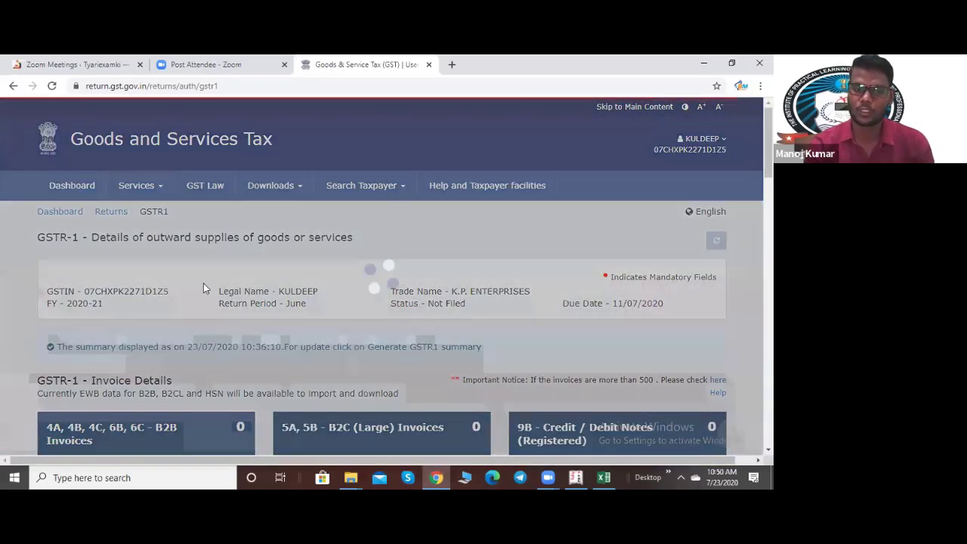
Step: Check the GSTR-1 tiles after the regeneration-initiated notice, then return to File Returns via the Returns breadcrumb
scroll(60, 325, down, 2)
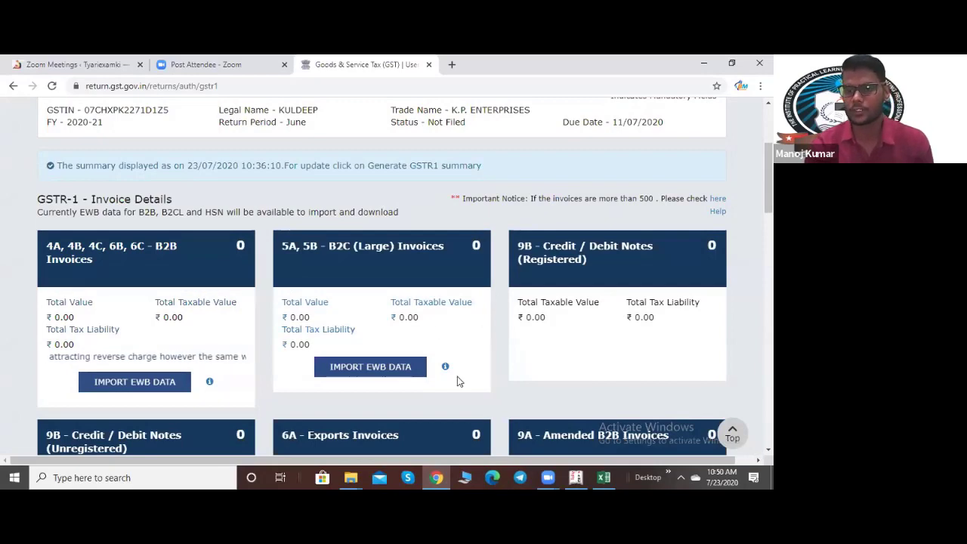
scroll(457, 381, down, 1)
scroll(457, 382, up, 1)
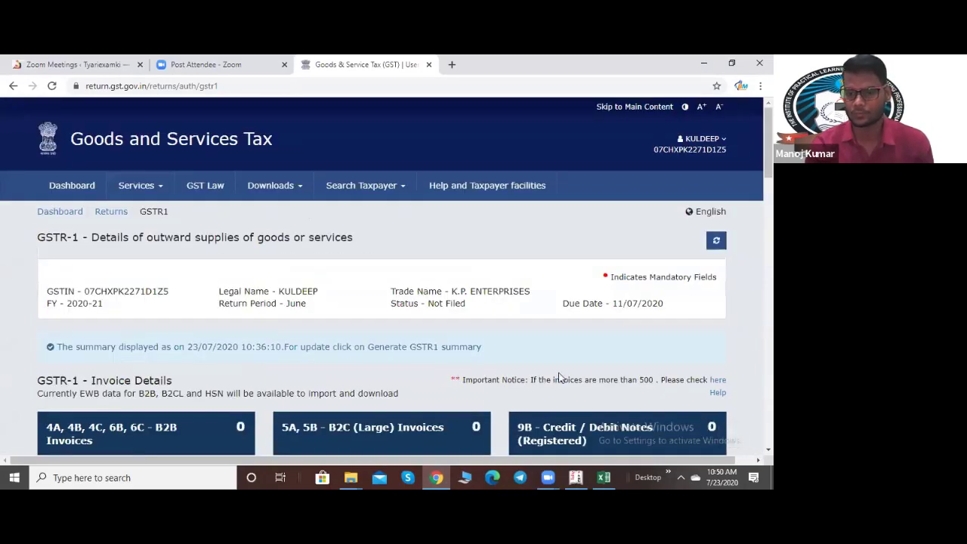
scroll(400, 272, down, 2)
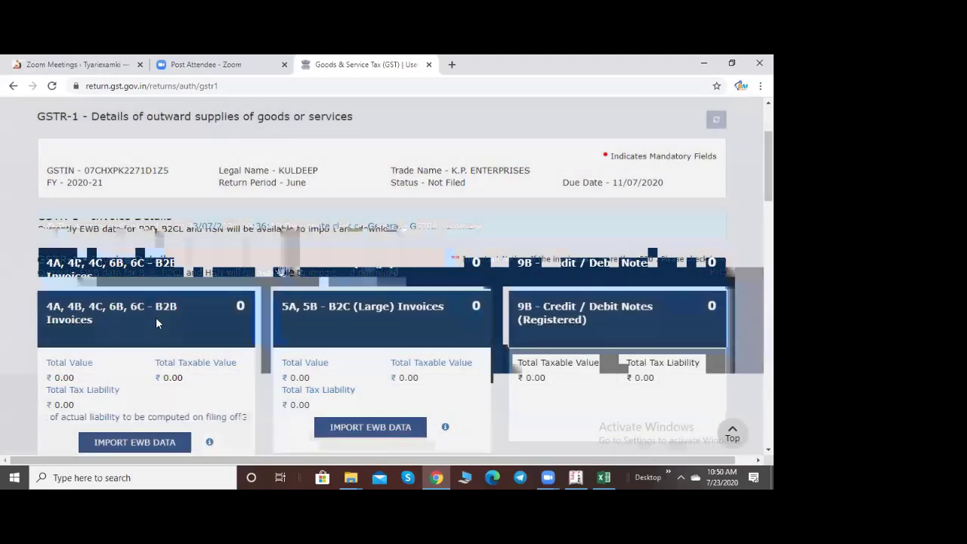
scroll(91, 378, down, 15)
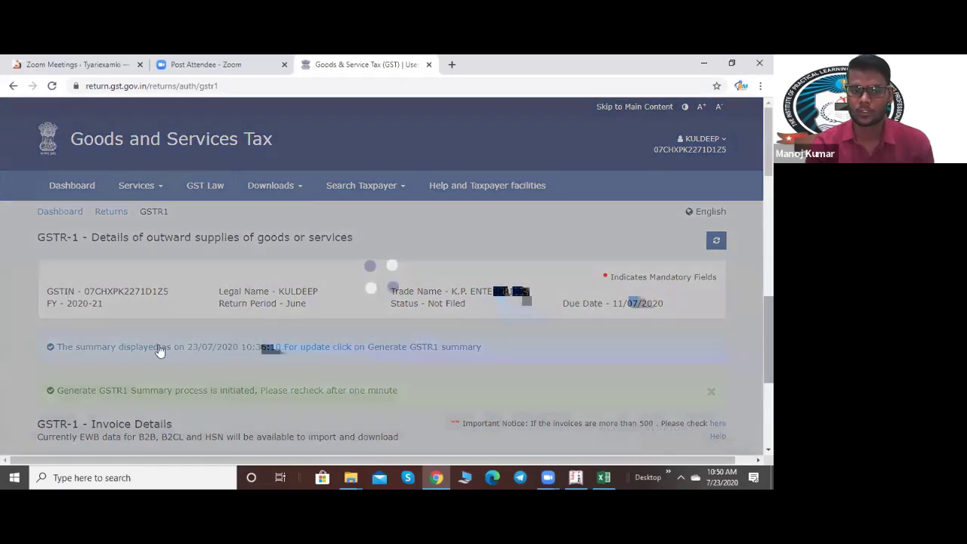
scroll(338, 225, down, 2)
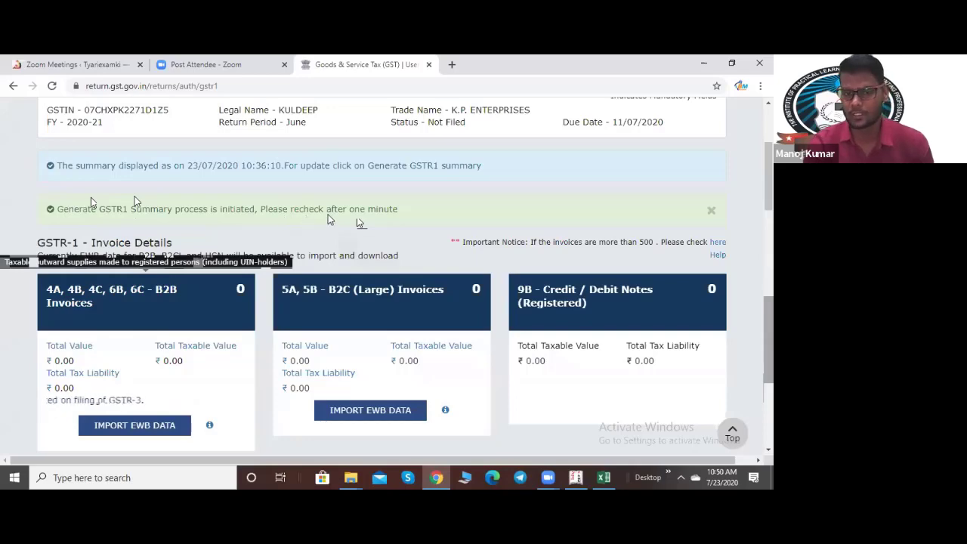
scroll(369, 225, down, 15)
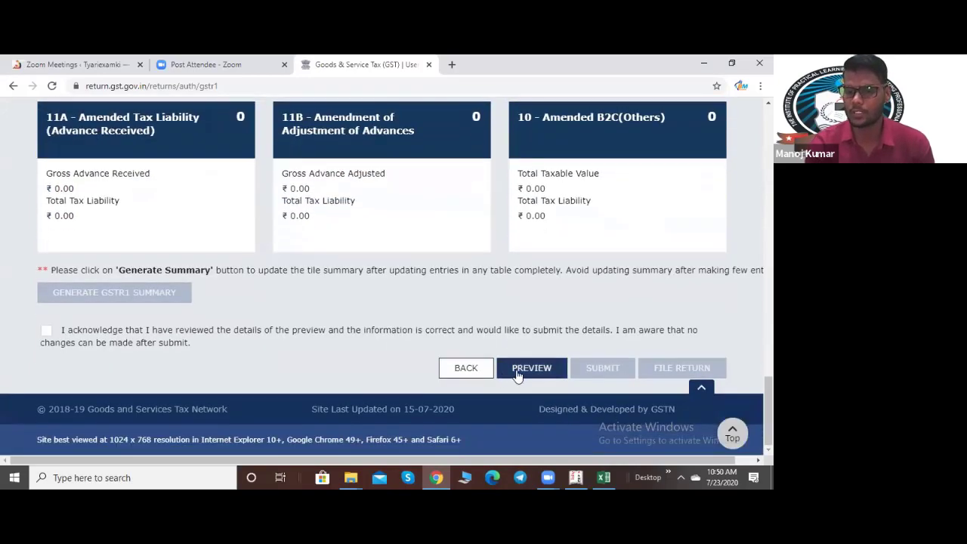
click(465, 367)
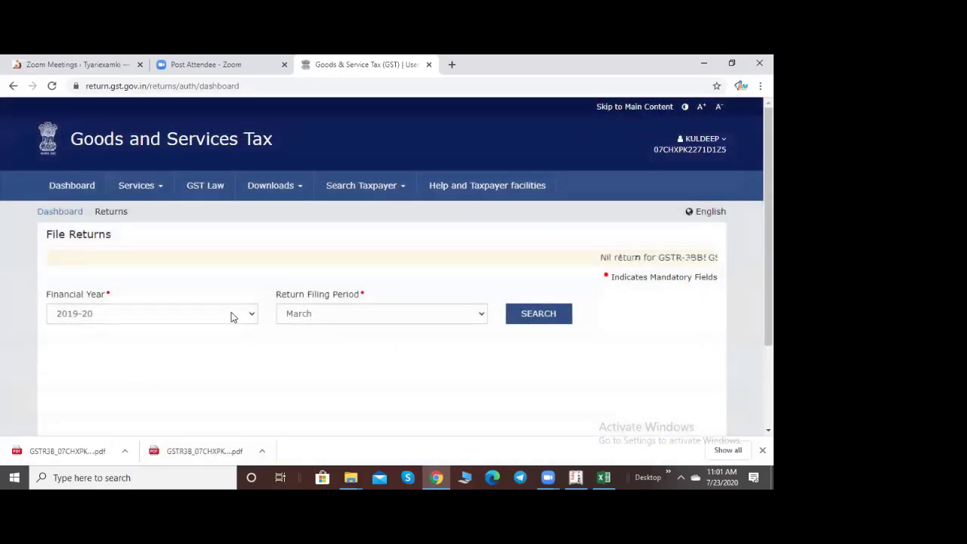
Step: Search 2020-21 June returns and open GSTR1 Prepare Online
click(231, 317)
click(108, 363)
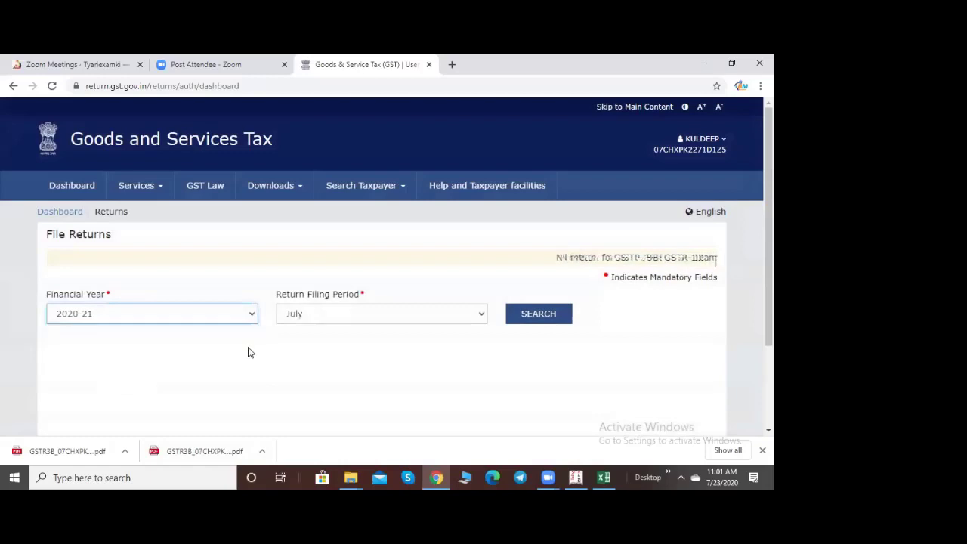
click(341, 313)
click(330, 352)
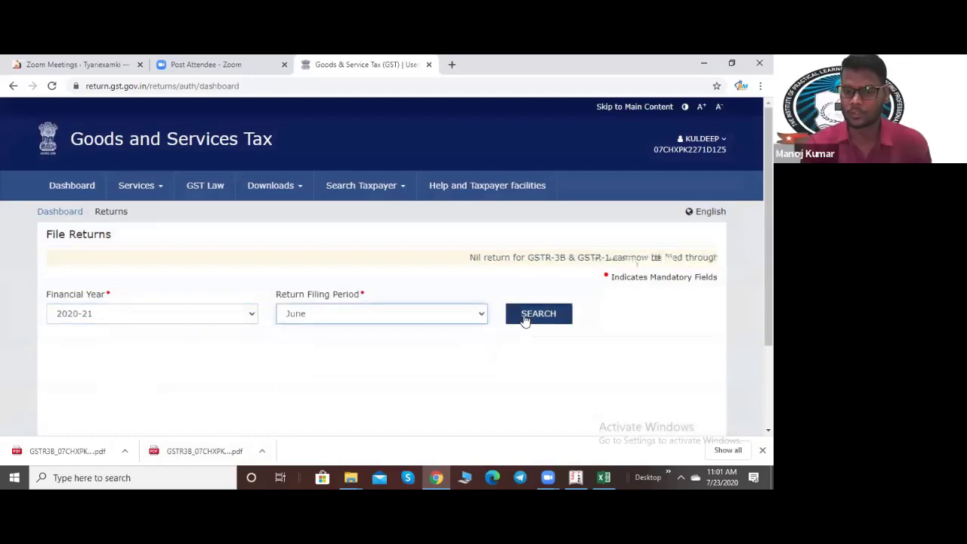
click(524, 315)
scroll(129, 393, down, 2)
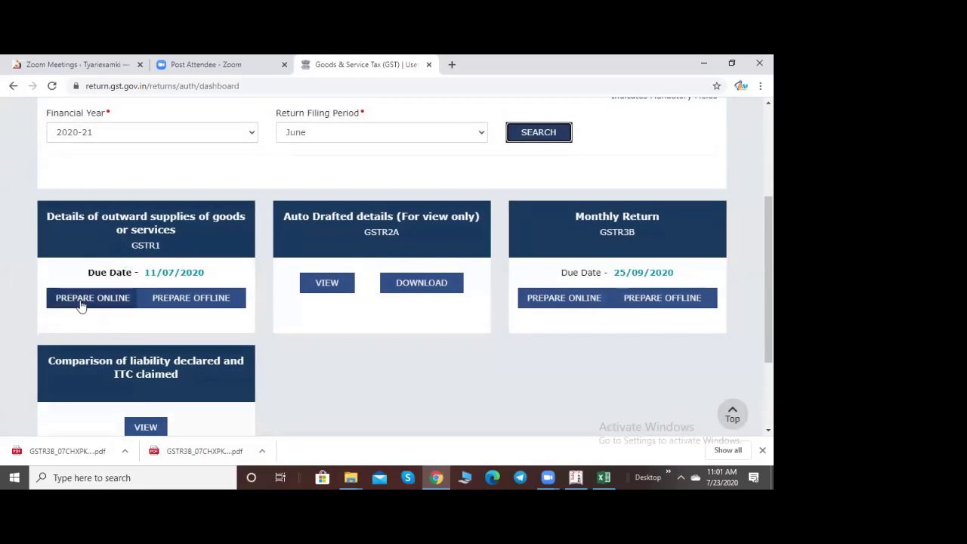
click(79, 299)
Step: View the B2B invoices summary, then return to the GSTR-1 overview
scroll(209, 310, down, 2)
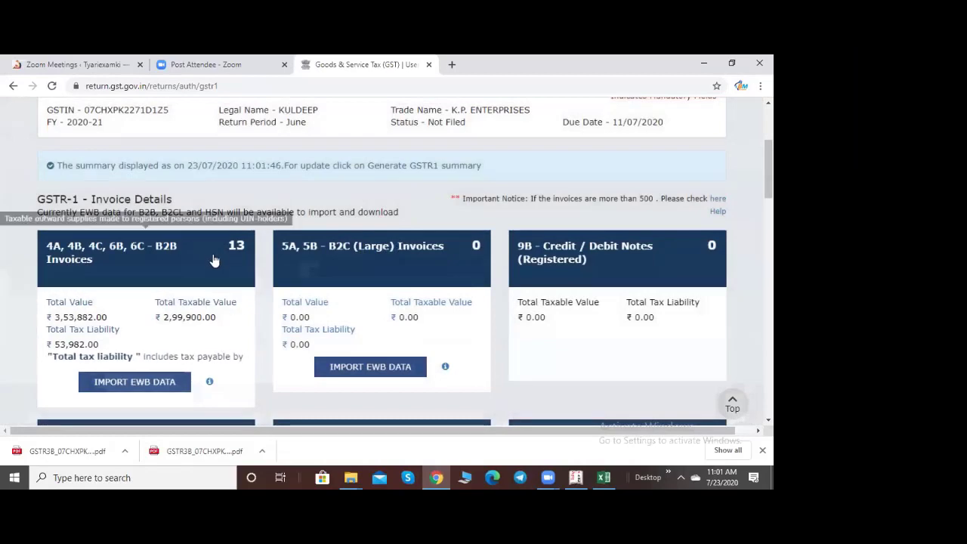
click(141, 315)
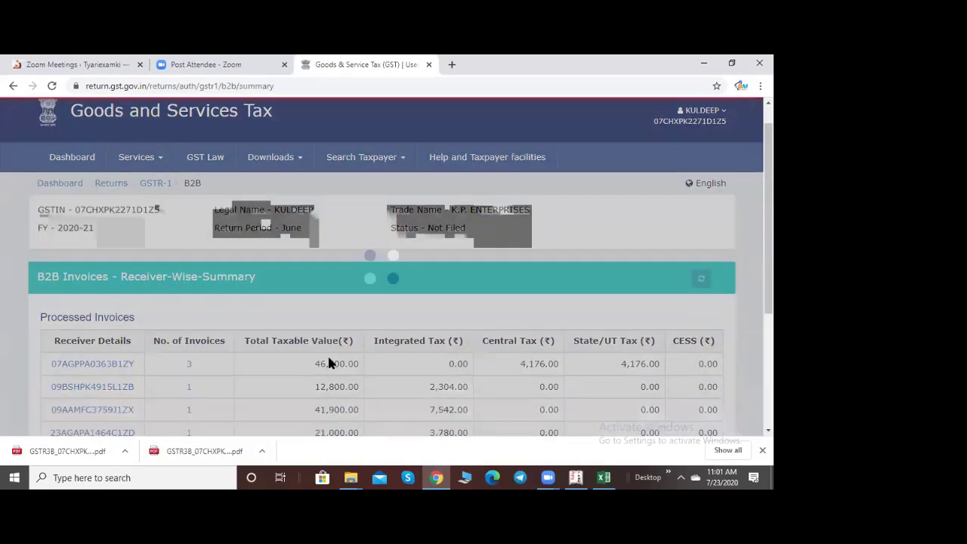
scroll(327, 354, down, 2)
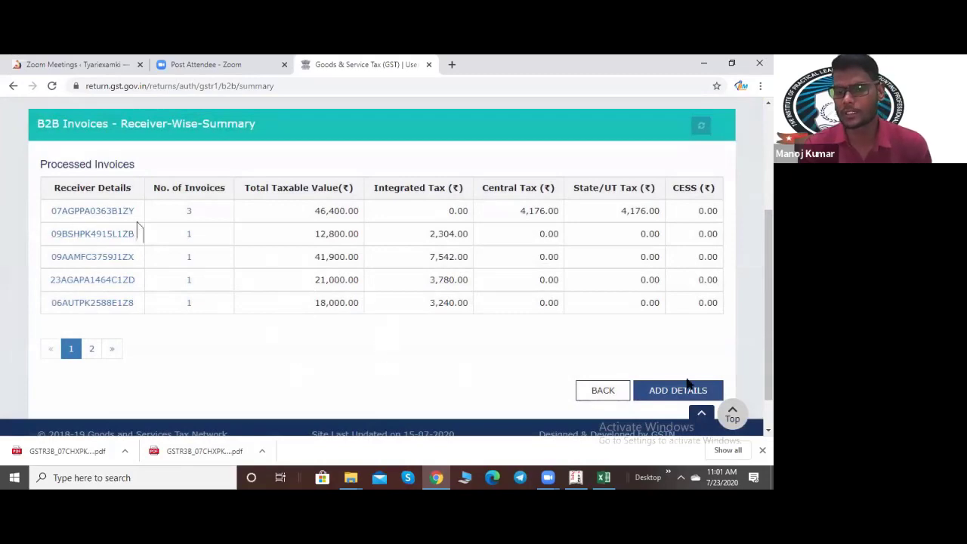
click(601, 390)
scroll(162, 372, down, 2)
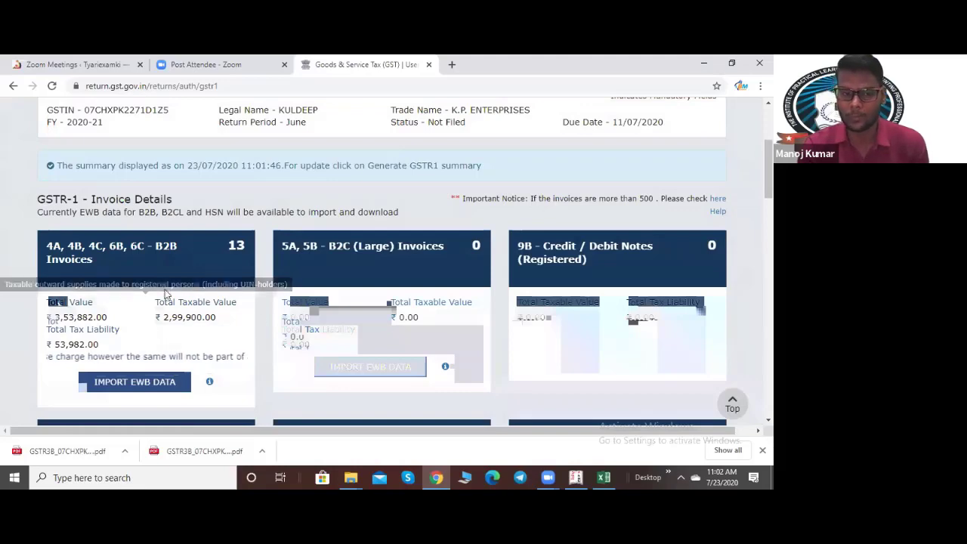
Step: Reopen the B2B receiver-wise summary, view its second page, and return to the overview
click(149, 332)
scroll(237, 395, down, 2)
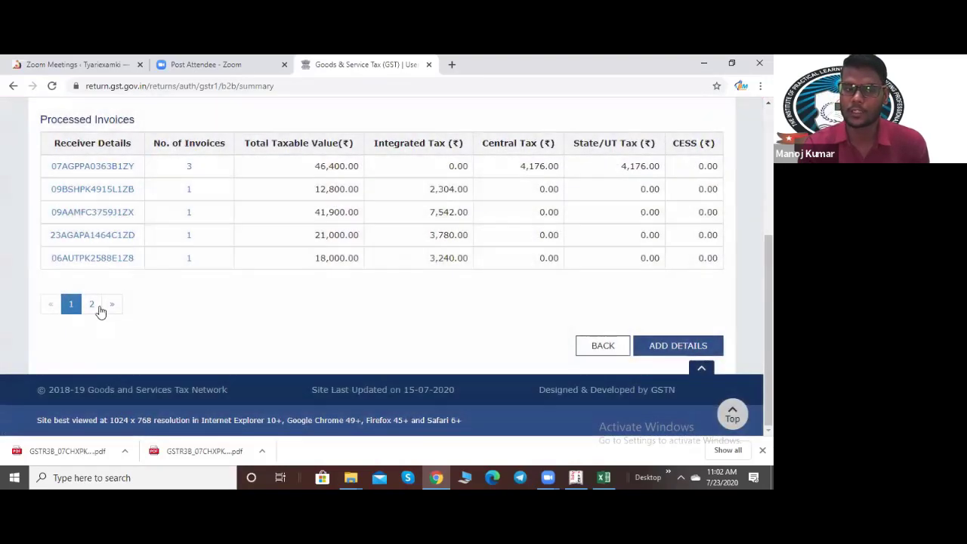
click(91, 302)
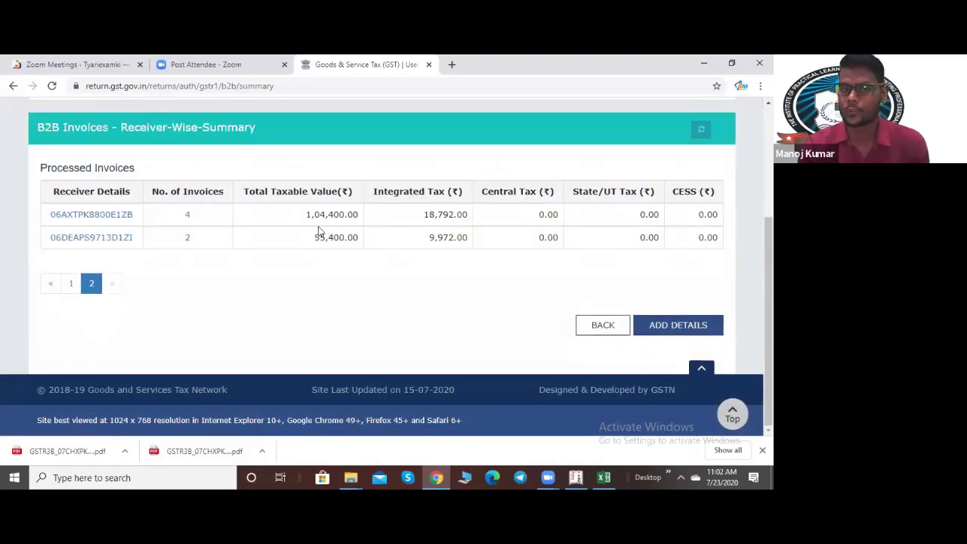
click(587, 326)
scroll(255, 354, down, 3)
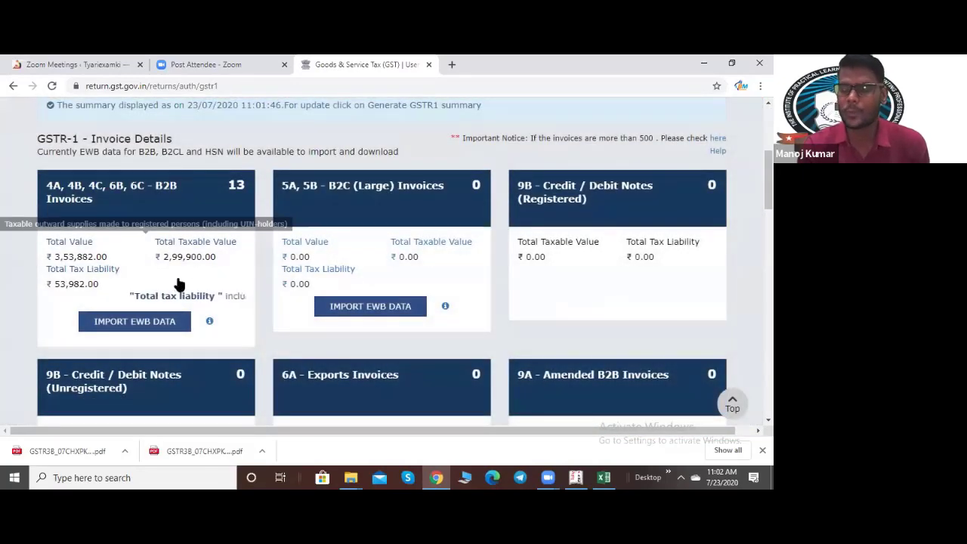
scroll(325, 363, up, 3)
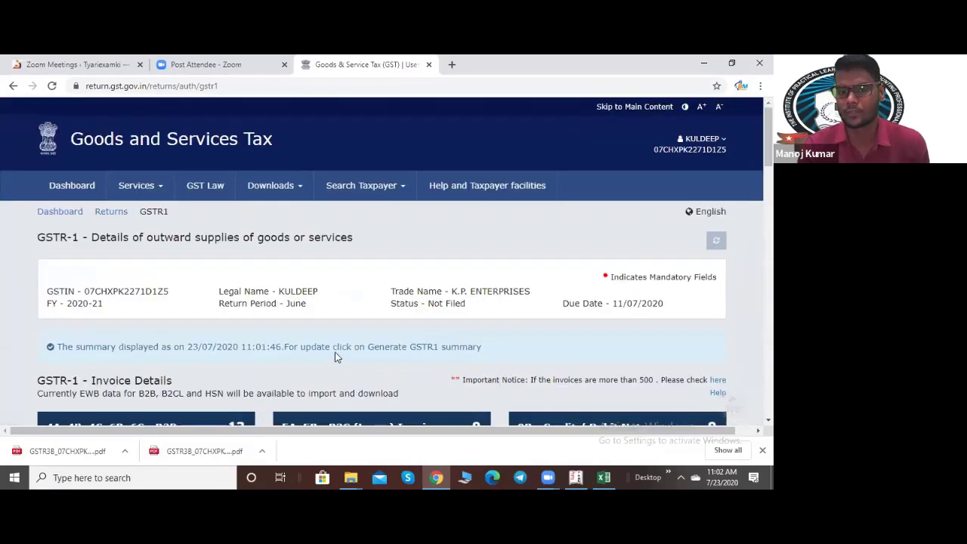
scroll(348, 332, down, 4)
scroll(370, 302, down, 1)
scroll(371, 302, up, 3)
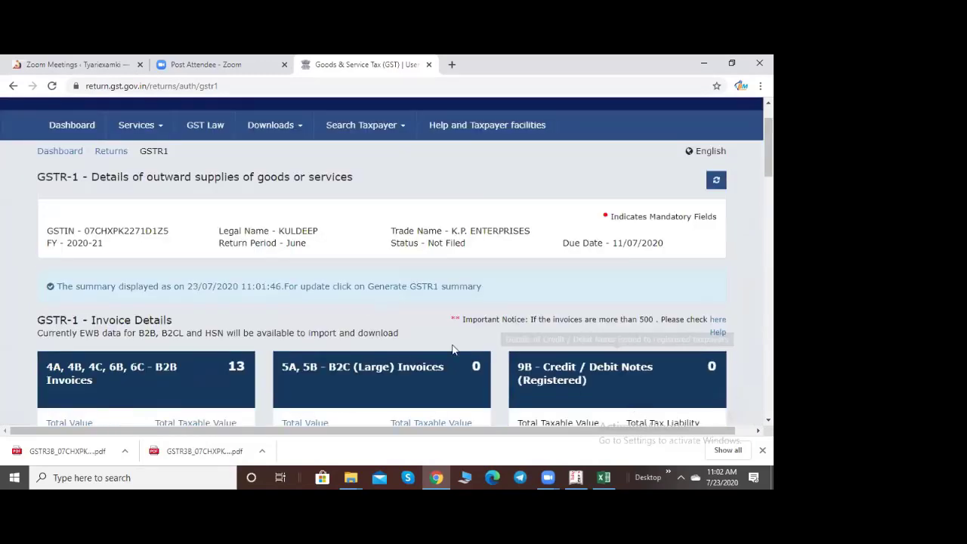
Step: In Tally, close the GSTR-3B report and open the GSTR-1 report
click(576, 477)
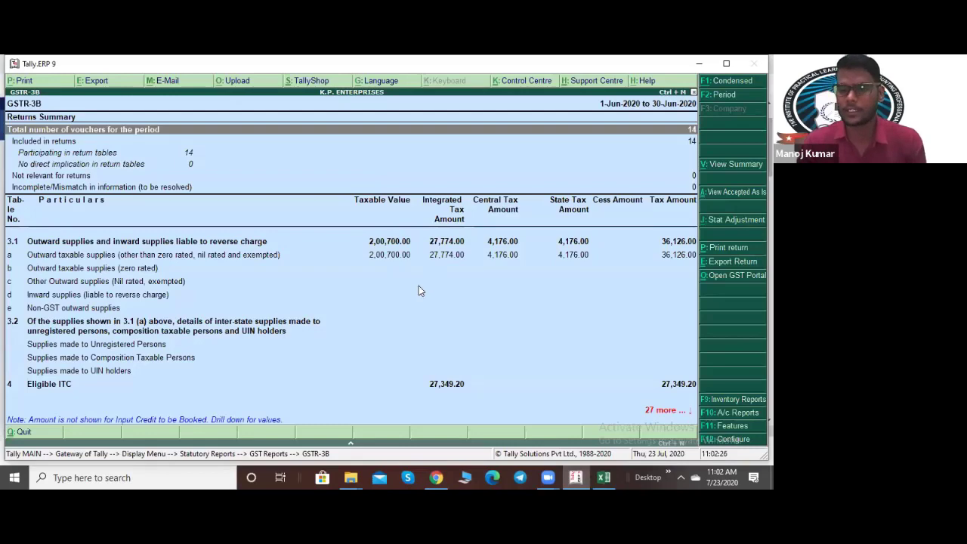
key(Escape)
key(Up)
key(Up)
key(Return)
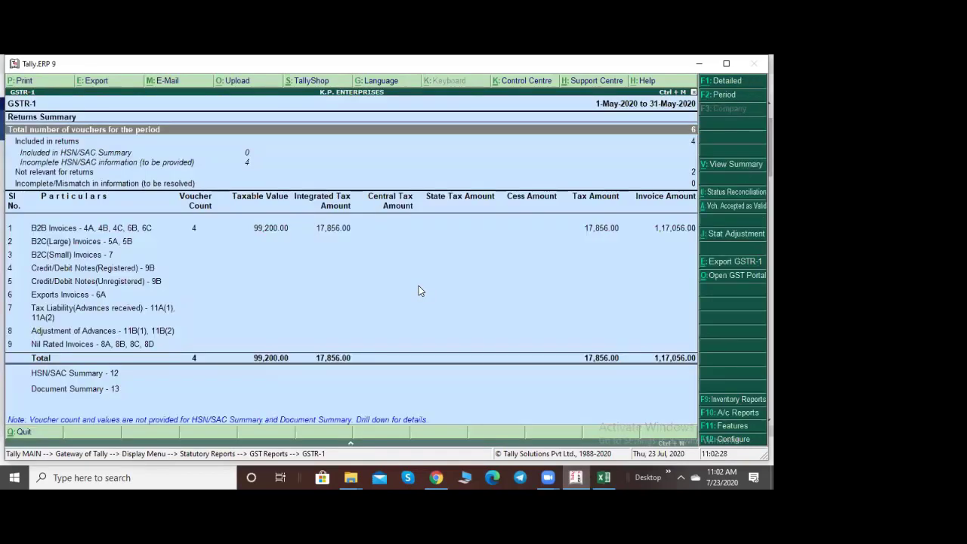
Step: Set the Tally GSTR-1 period to 1-4-2020 to 30-6-2020, then compare with the portal's B2B tile
key(F2)
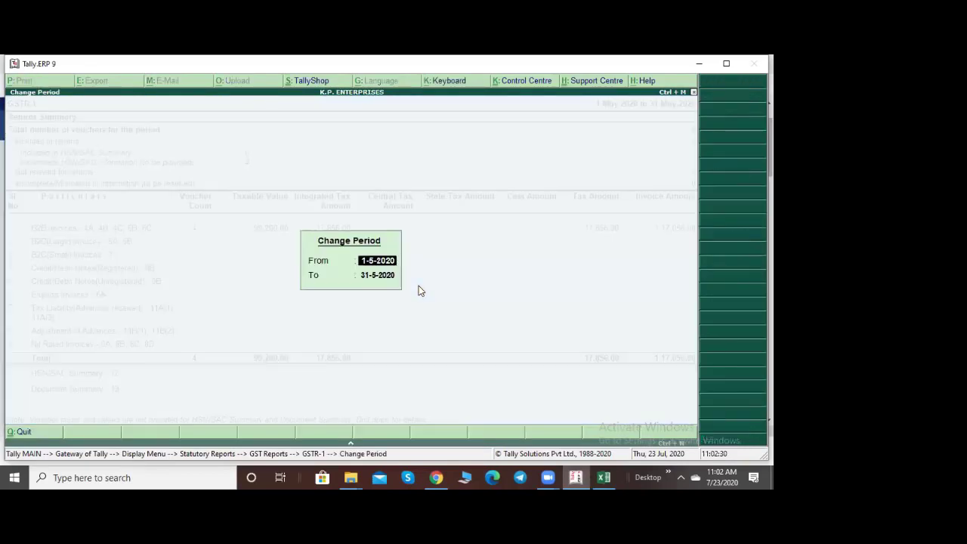
text(1-4-2020)
key(Return)
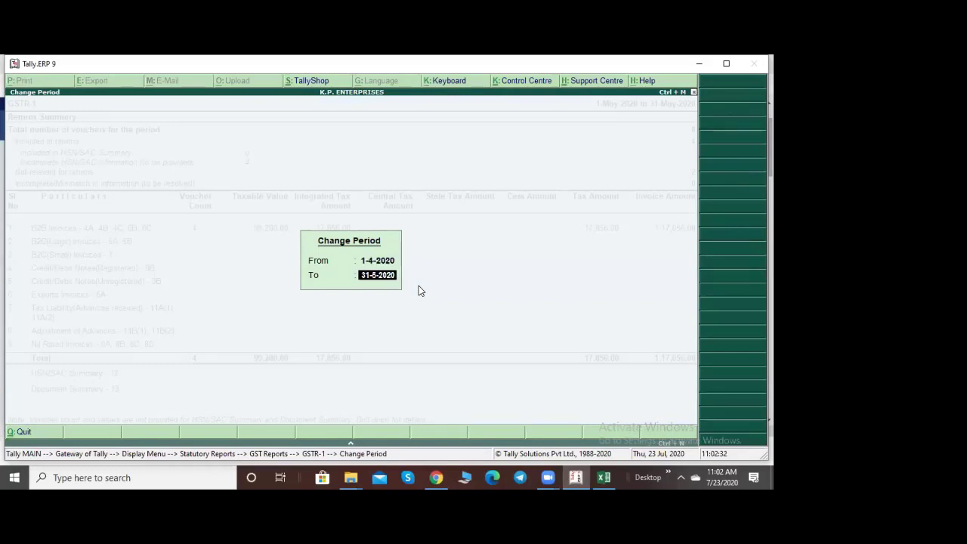
key(BackSpace)
text(30/)
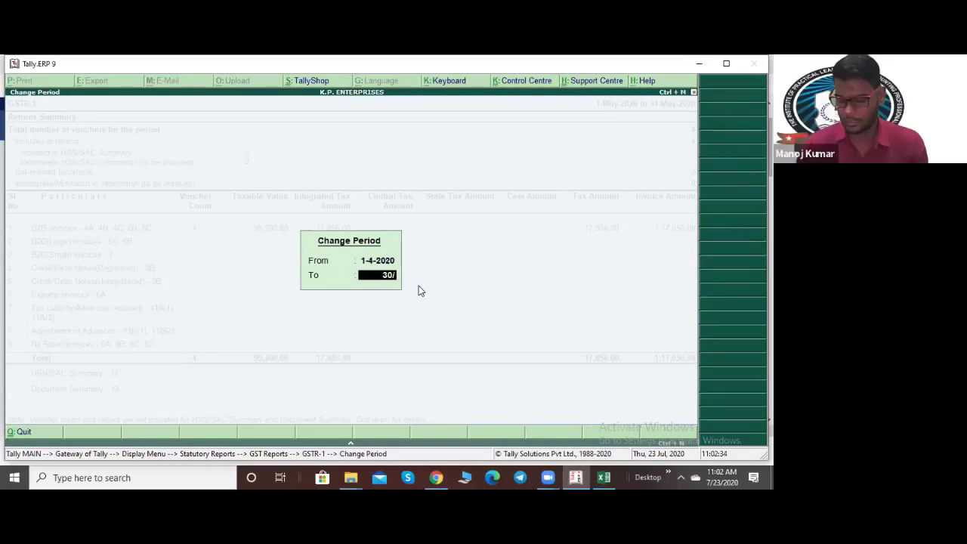
text(6/2020)
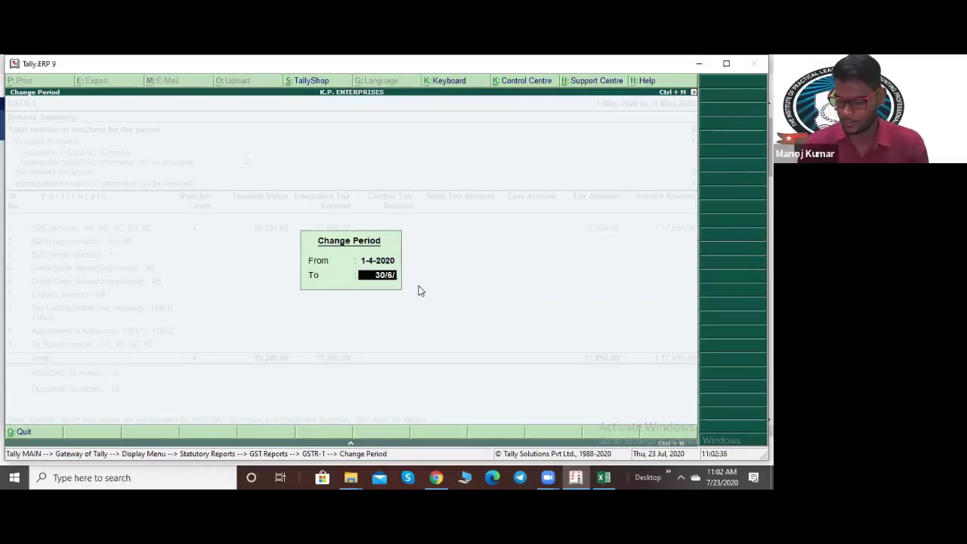
key(Return)
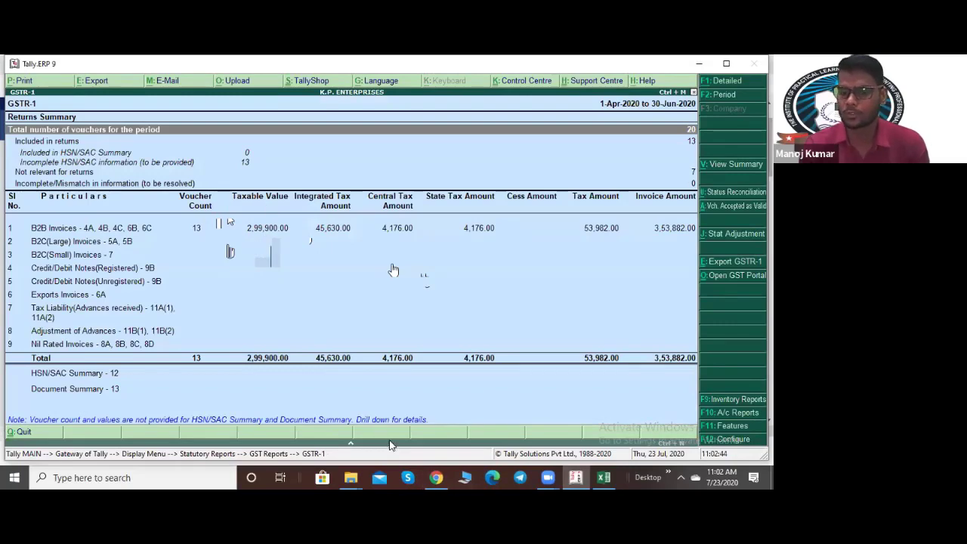
click(435, 477)
scroll(181, 362, down, 3)
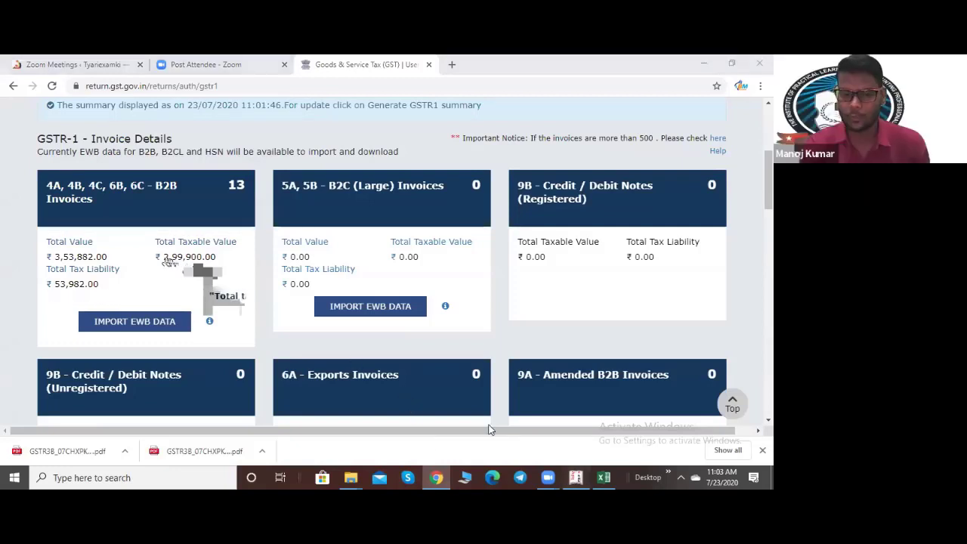
click(577, 475)
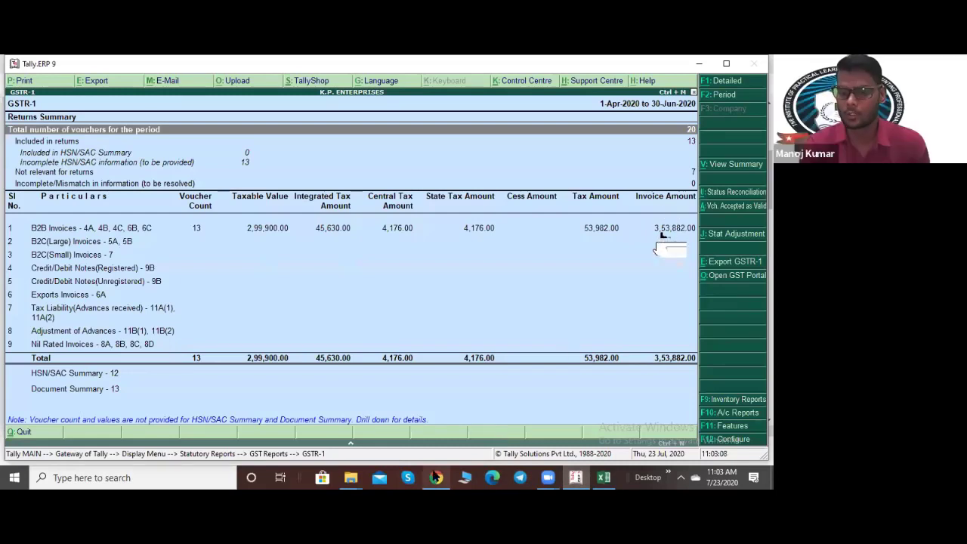
key(alt+Tab)
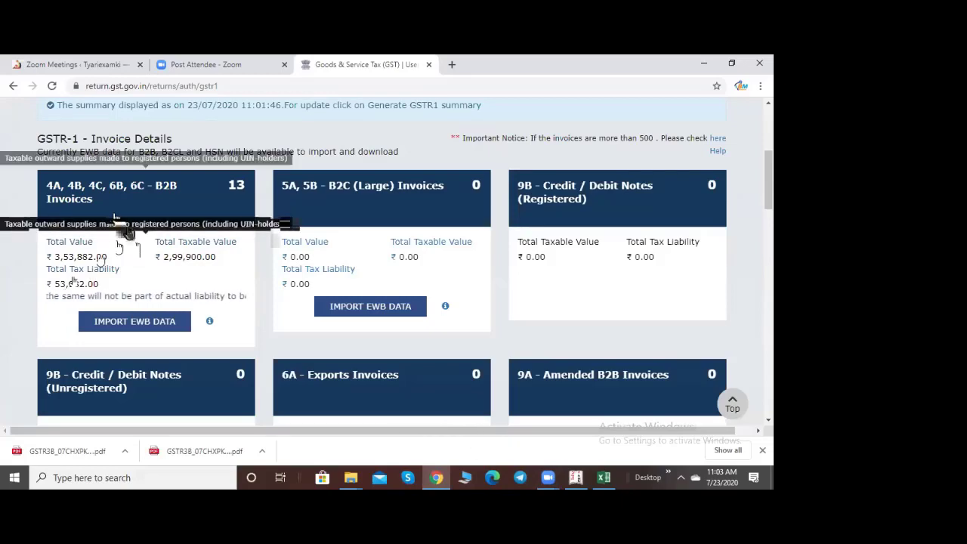
click(165, 281)
scroll(231, 213, down, 10)
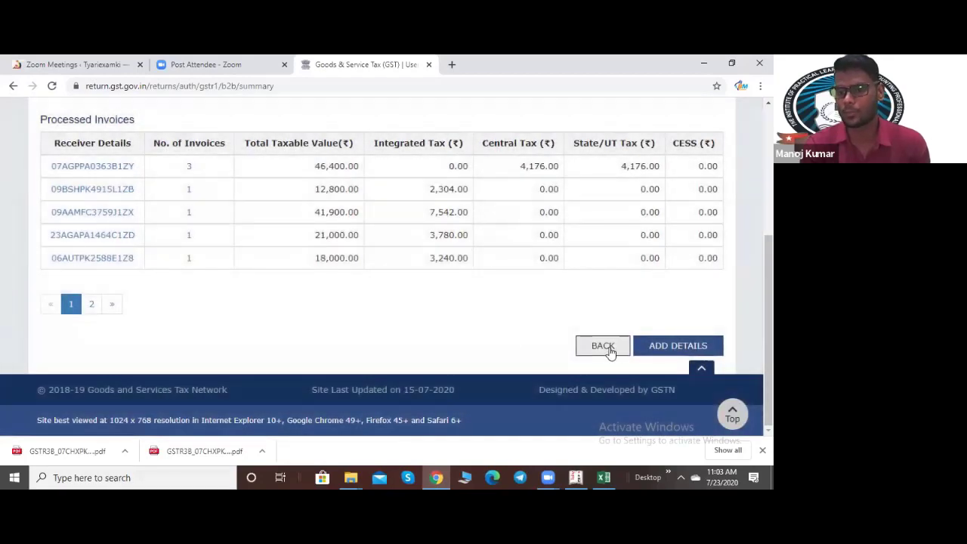
click(608, 348)
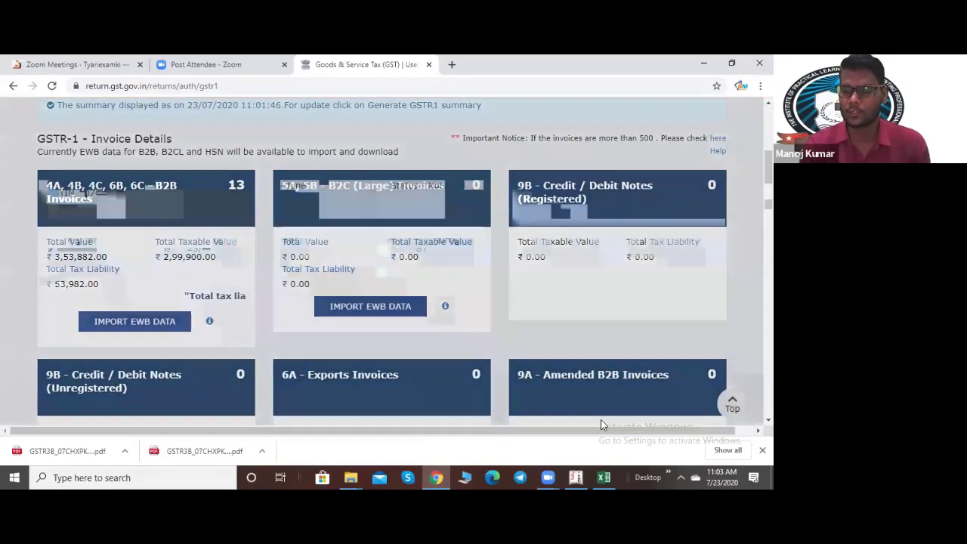
key(alt+Tab)
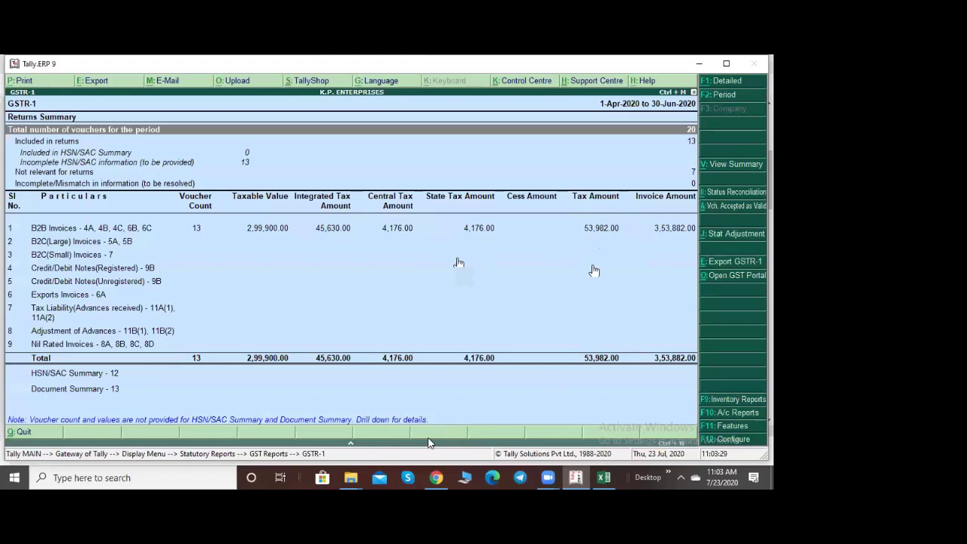
key(alt+Tab)
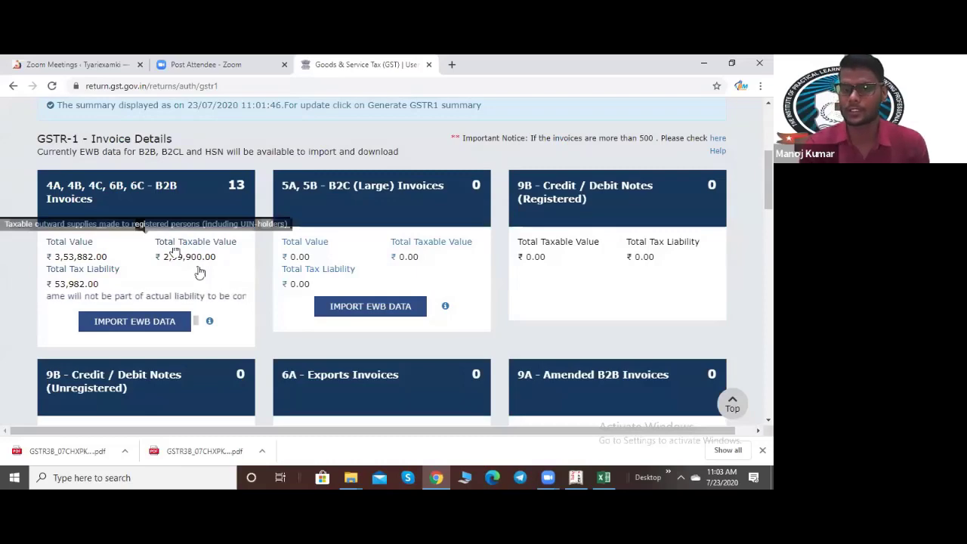
Step: Regenerate the GSTR-1 summary at the bottom of the review page
scroll(366, 278, down, 10)
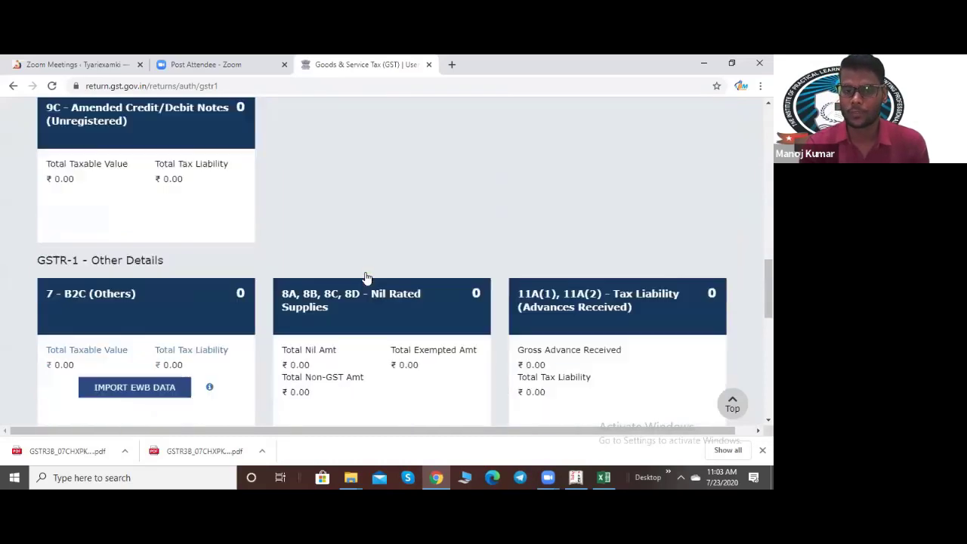
scroll(367, 278, up, 10)
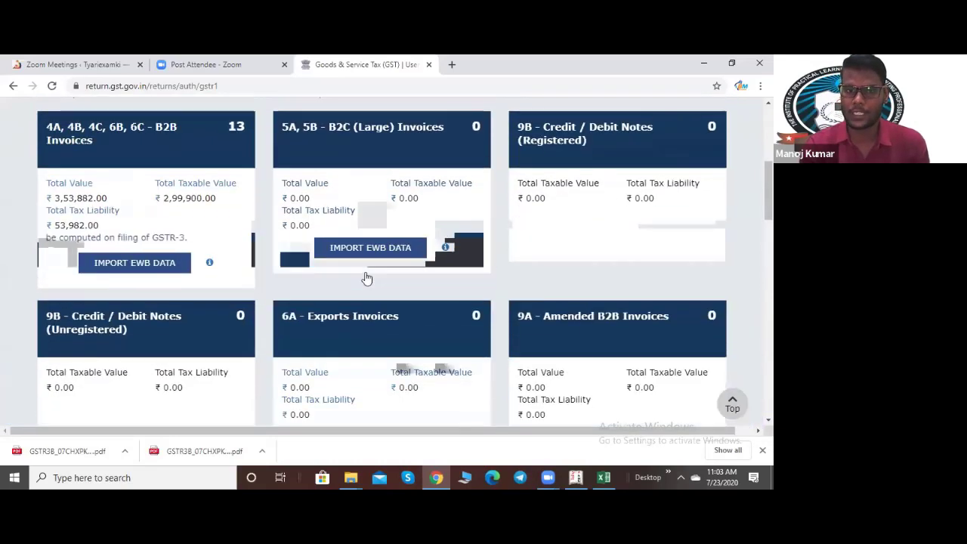
scroll(277, 311, down, 10)
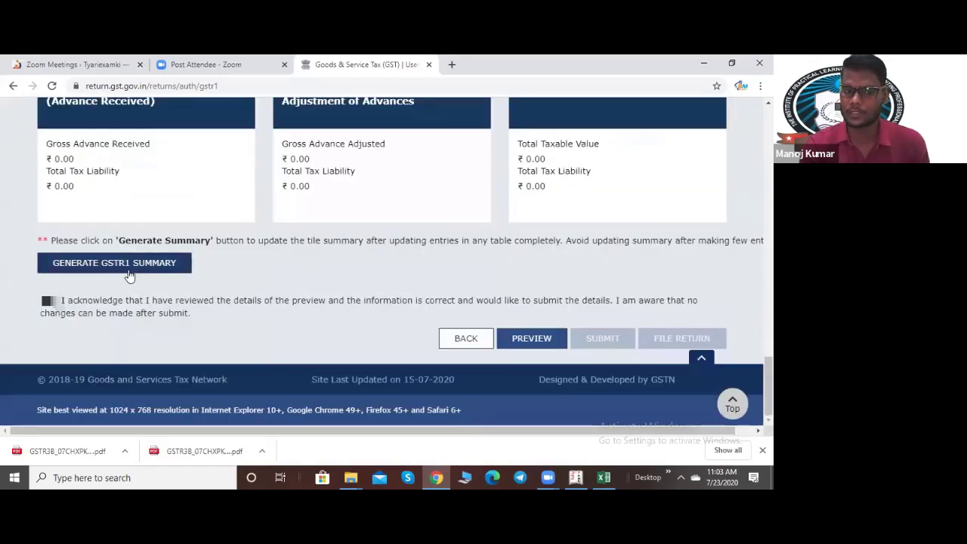
click(130, 273)
scroll(281, 286, down, 5)
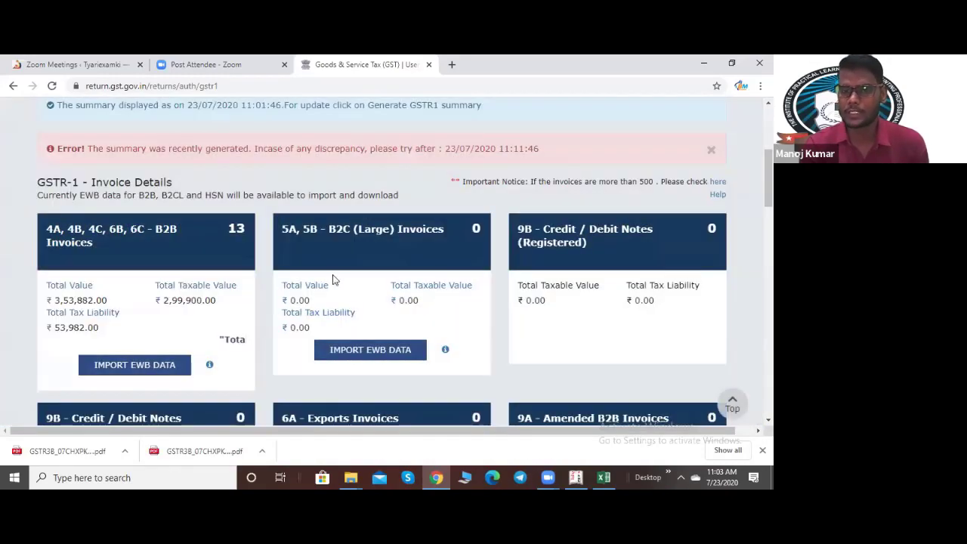
Step: Tick the review acknowledgement and download the draft GSTR-1 summary PDF via PREVIEW
scroll(130, 235, up, 3)
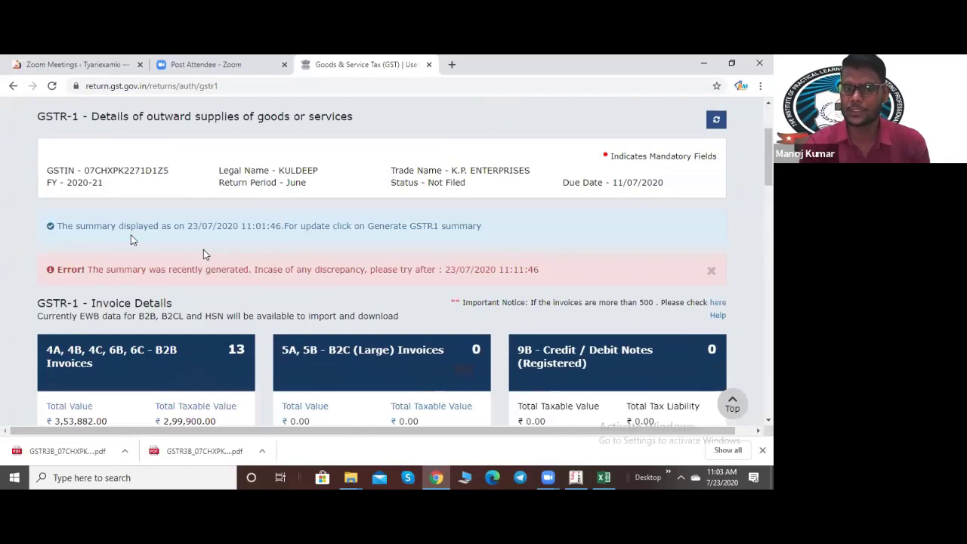
scroll(130, 234, up, 2)
scroll(409, 316, down, 15)
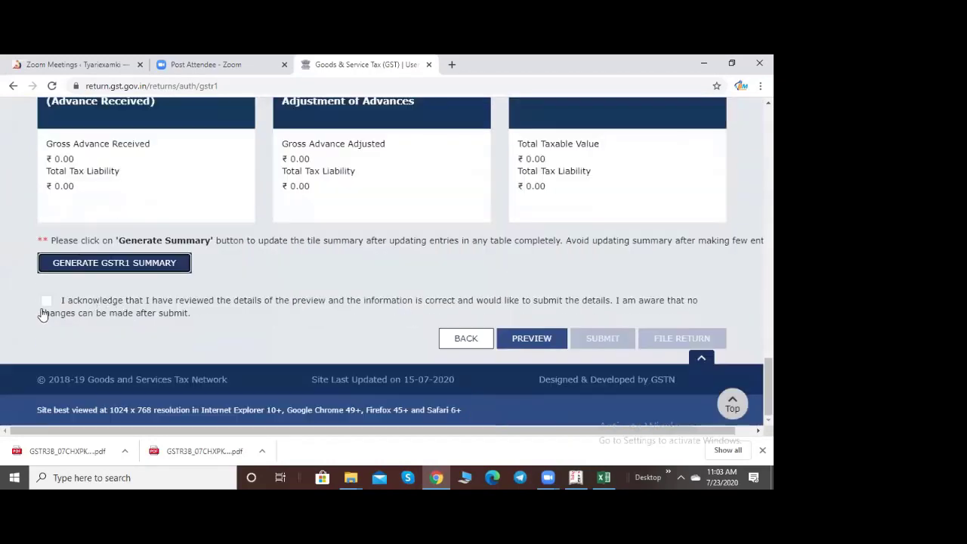
click(45, 302)
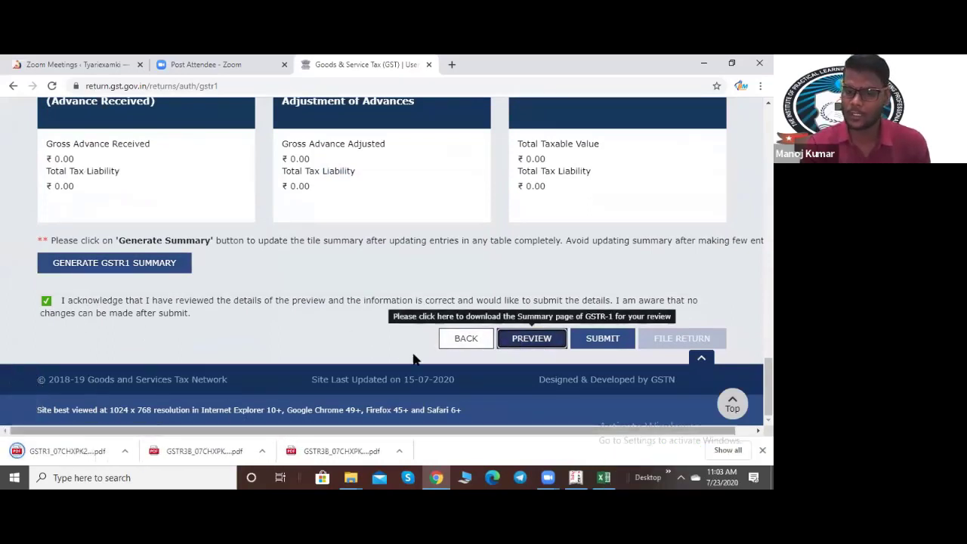
click(62, 454)
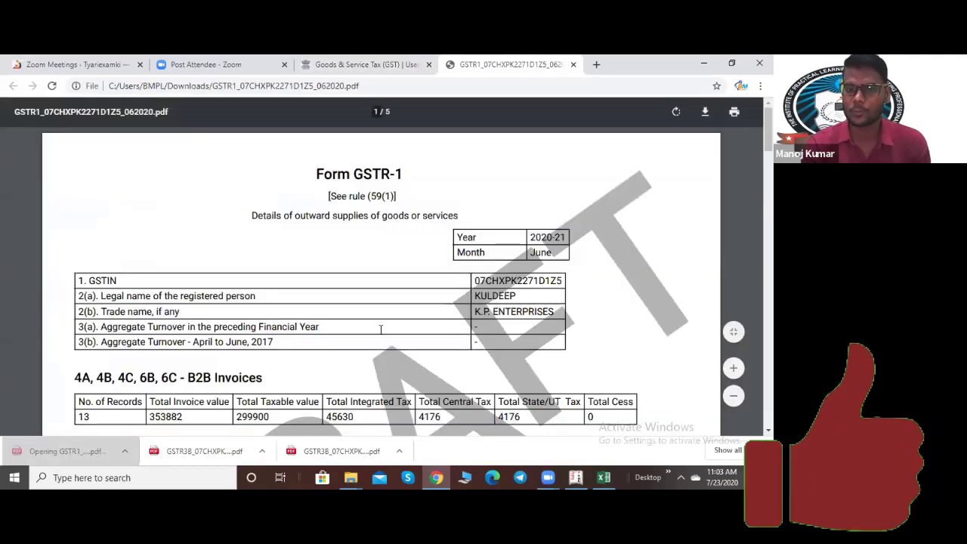
Step: Read all five pages of the draft GSTR-1 summary PDF, then close its tab
scroll(380, 330, down, 3)
scroll(380, 330, down, 15)
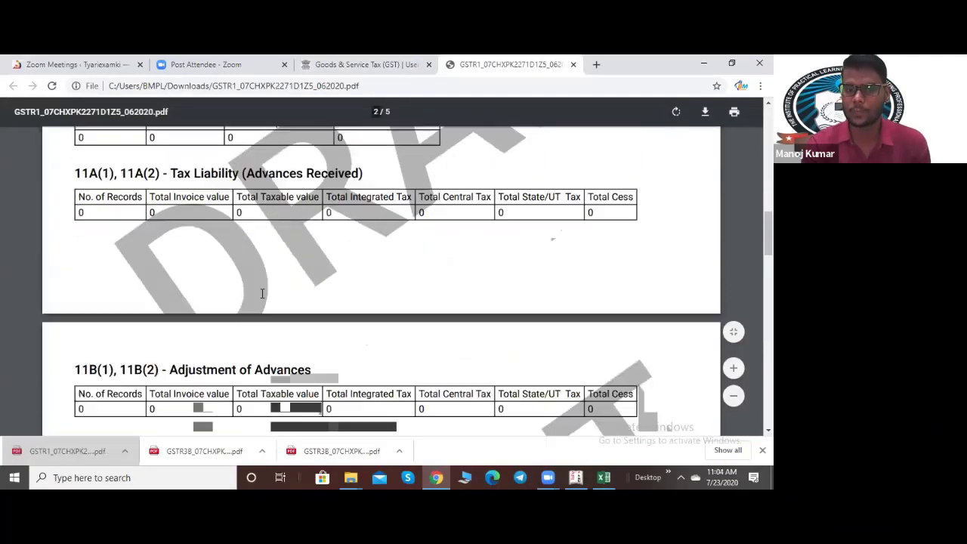
scroll(262, 293, down, 15)
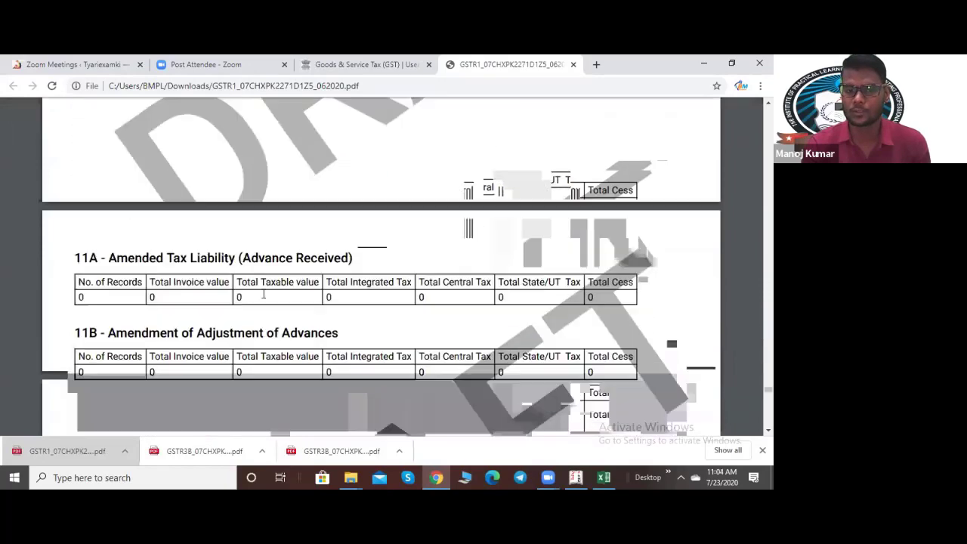
scroll(599, 149, down, 3)
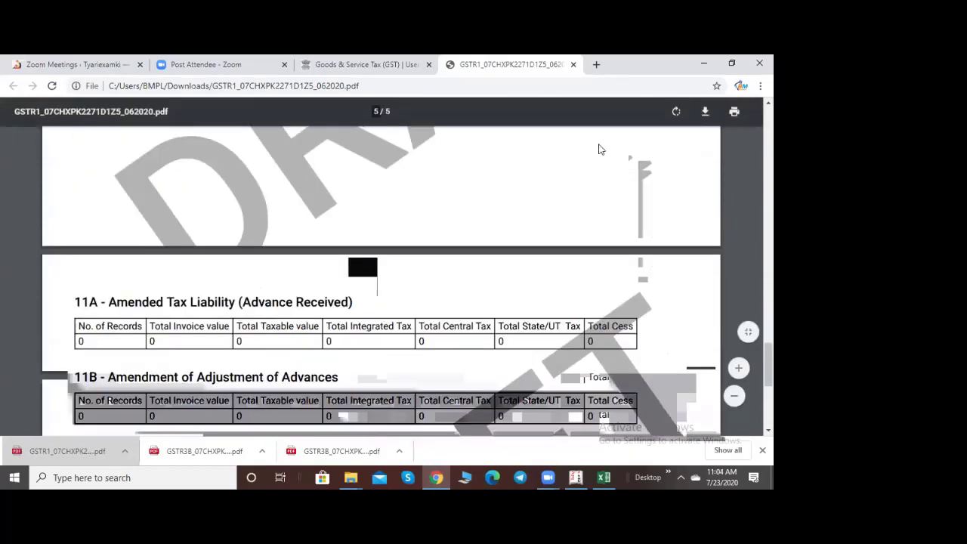
key(ctrl+w)
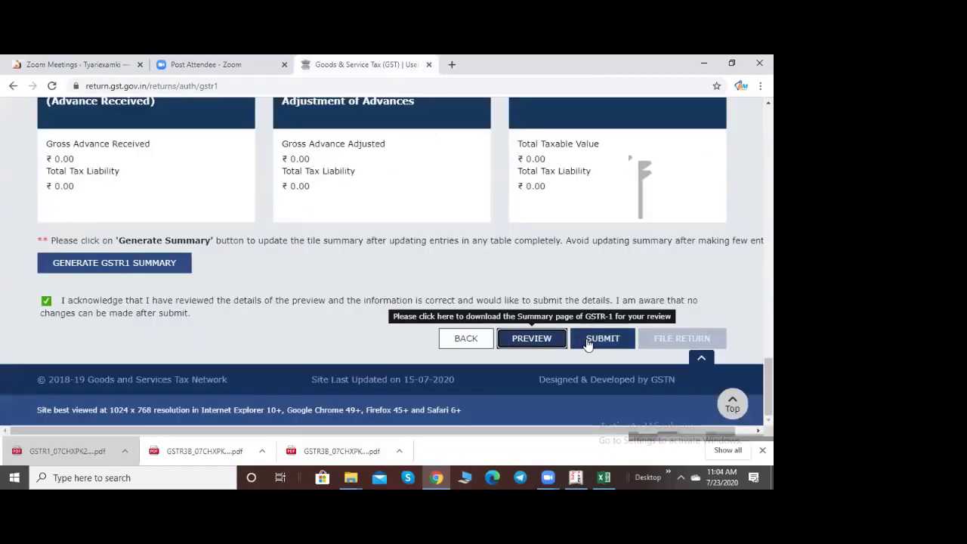
Step: Submit the June GSTR-1, confirming and proceeding past the records-under-processing warning
click(589, 341)
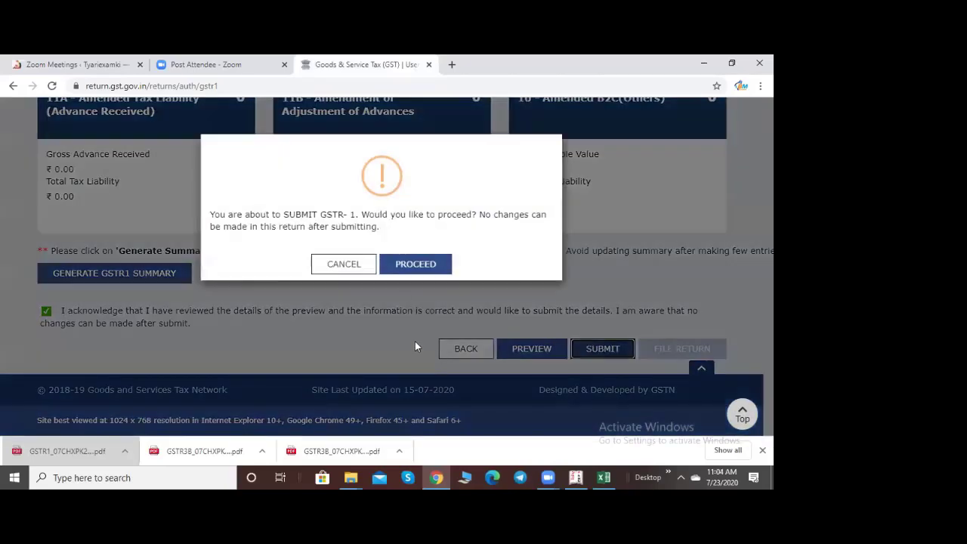
click(415, 265)
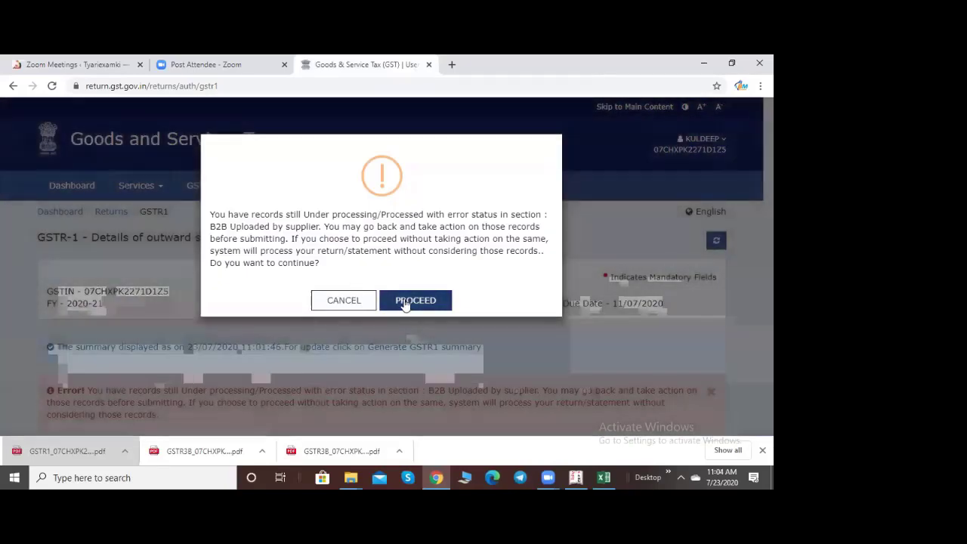
click(414, 300)
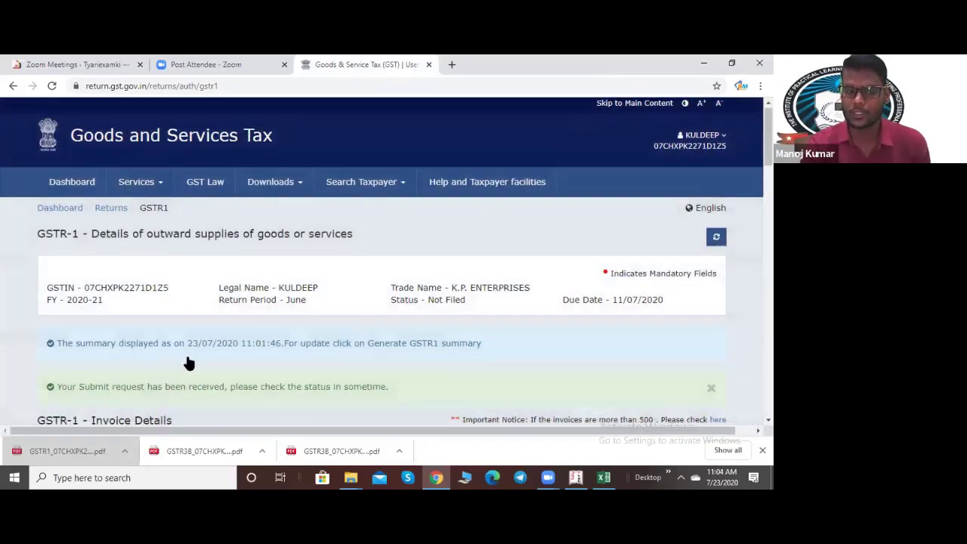
scroll(186, 362, down, 3)
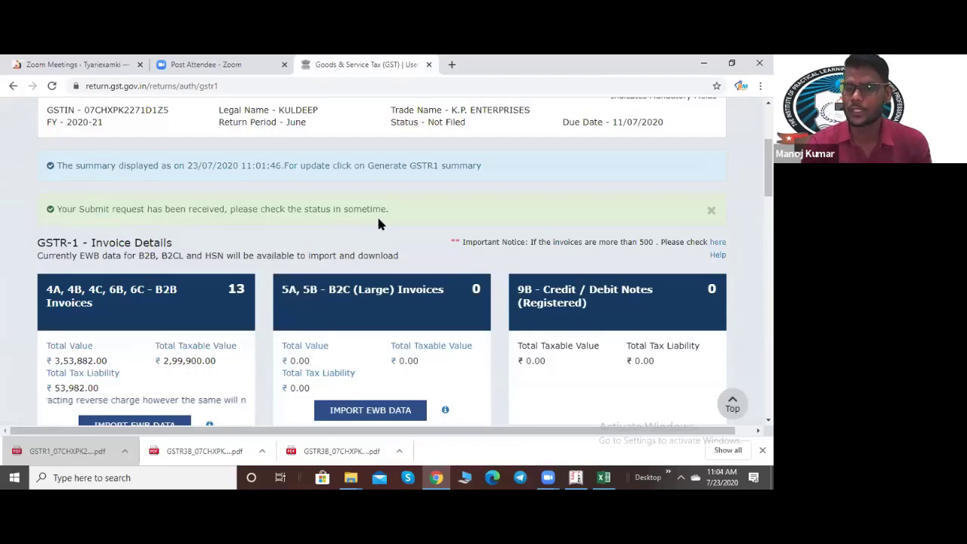
scroll(379, 219, down, 15)
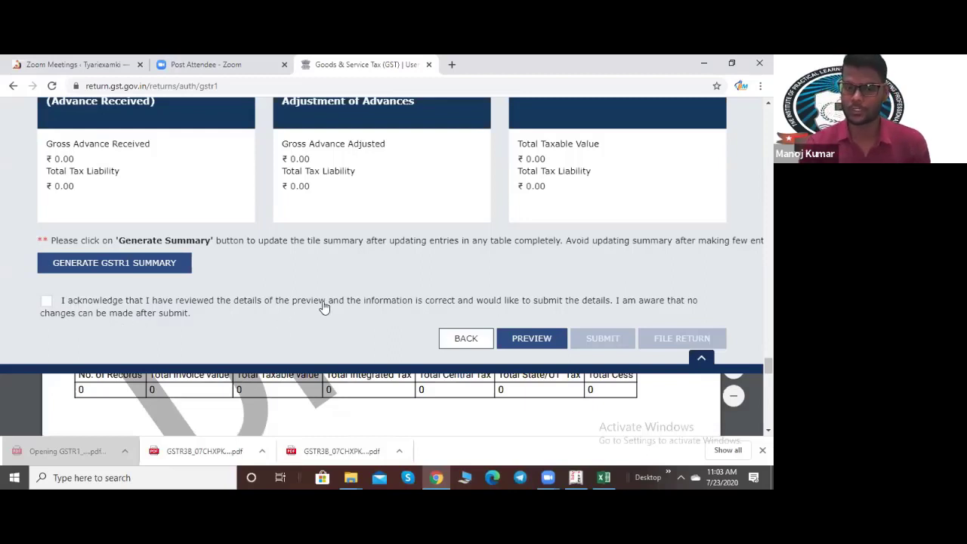
click(42, 302)
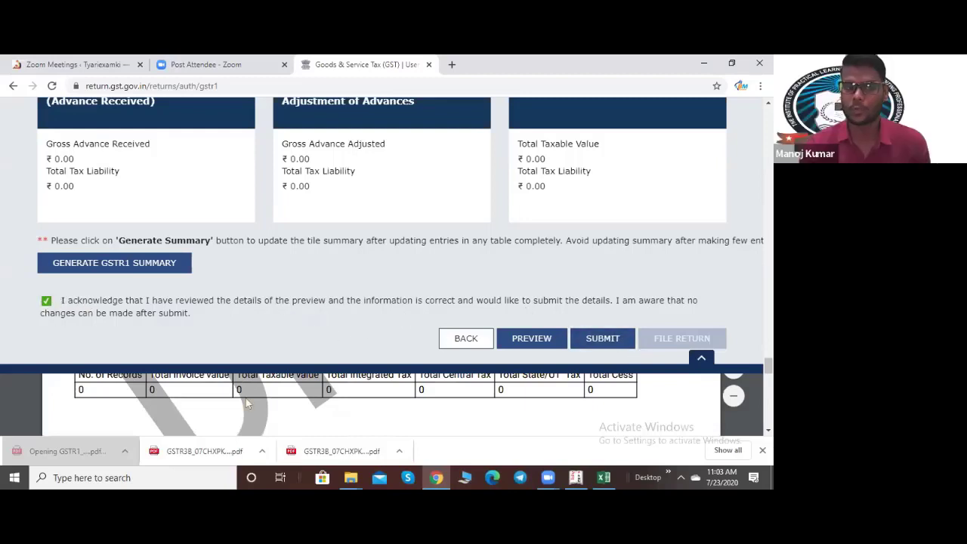
click(43, 302)
scroll(149, 387, up, 5)
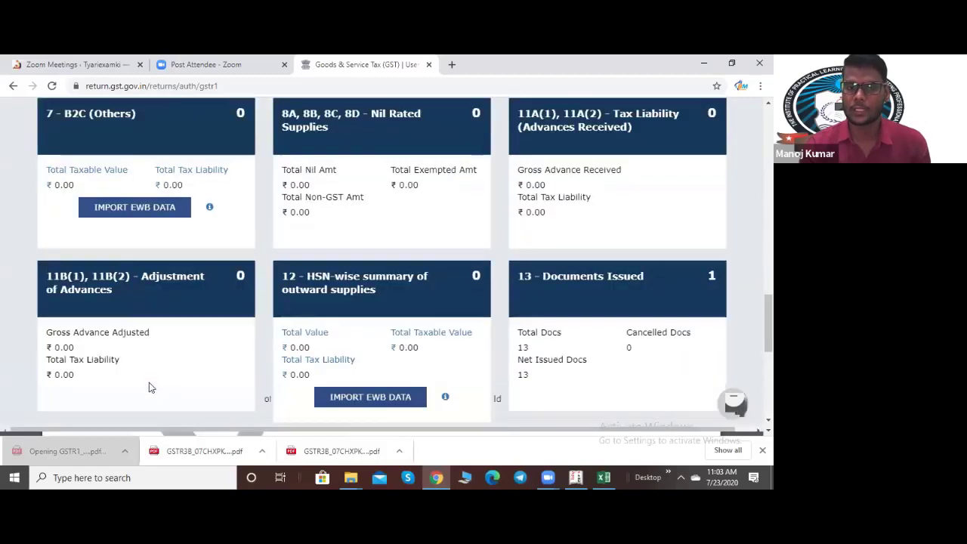
scroll(148, 388, up, 8)
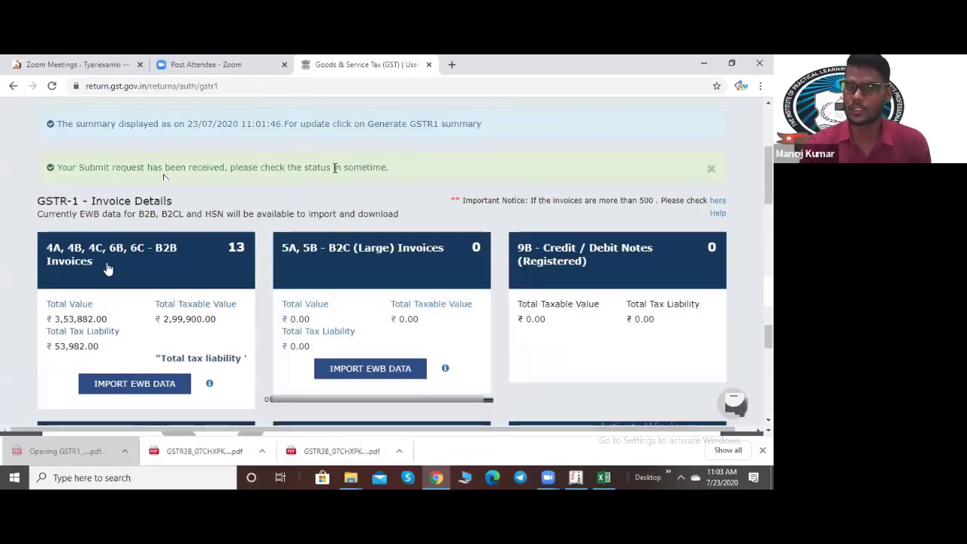
scroll(378, 294, down, 6)
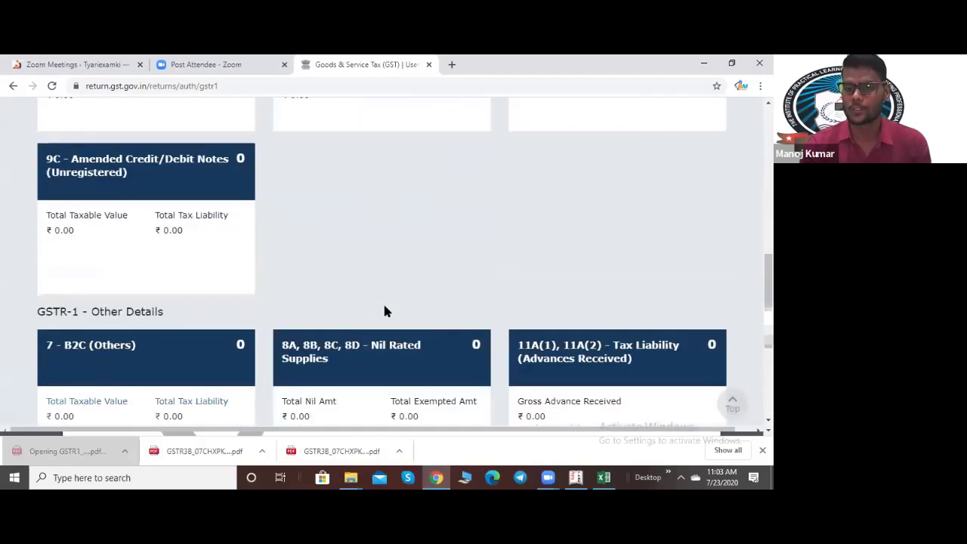
scroll(384, 311, down, 10)
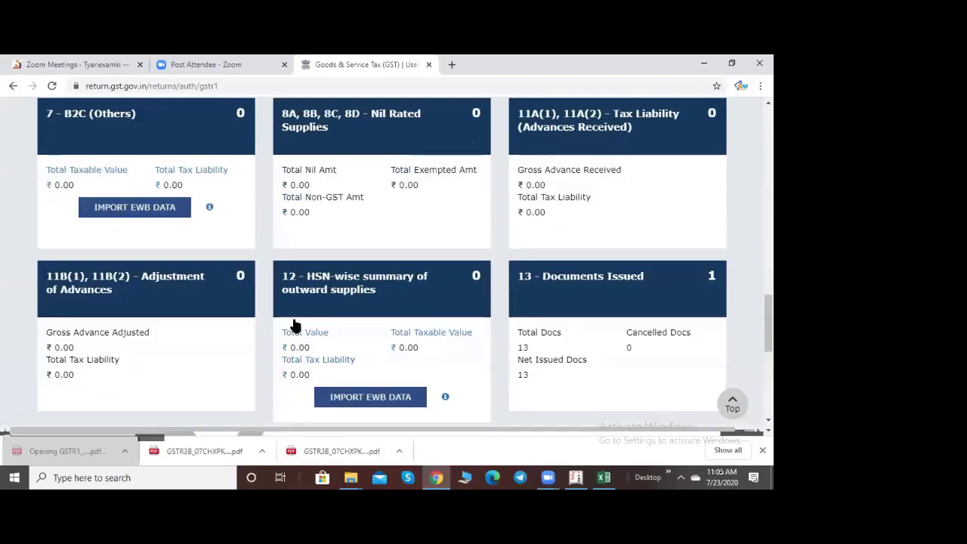
scroll(295, 325, up, 10)
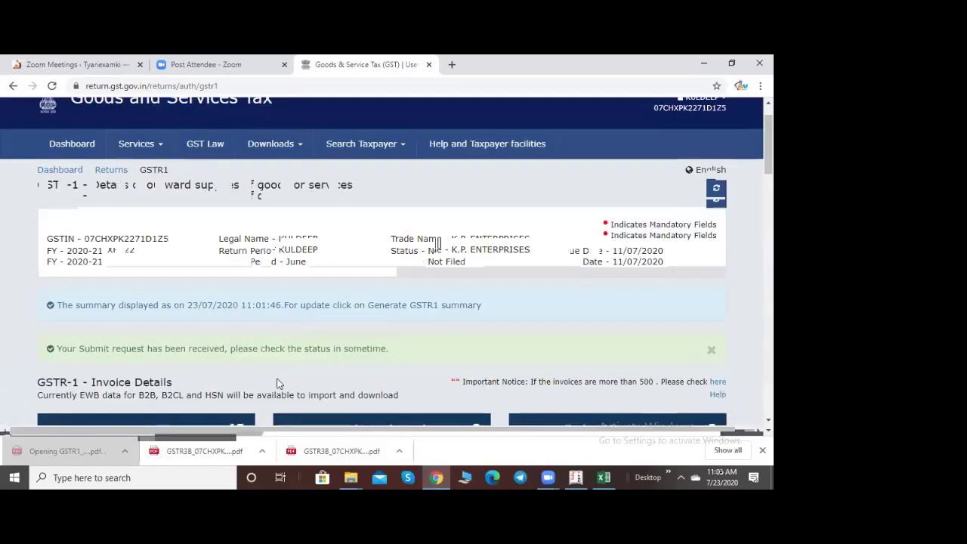
scroll(128, 344, down, 15)
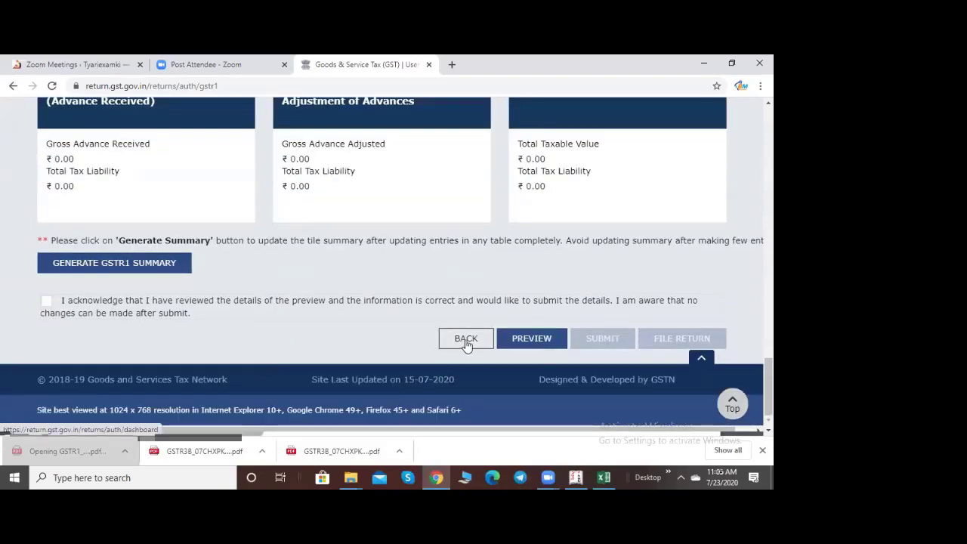
Step: Go back to the dashboard and search returns for financial year 2020-21, period June
click(467, 339)
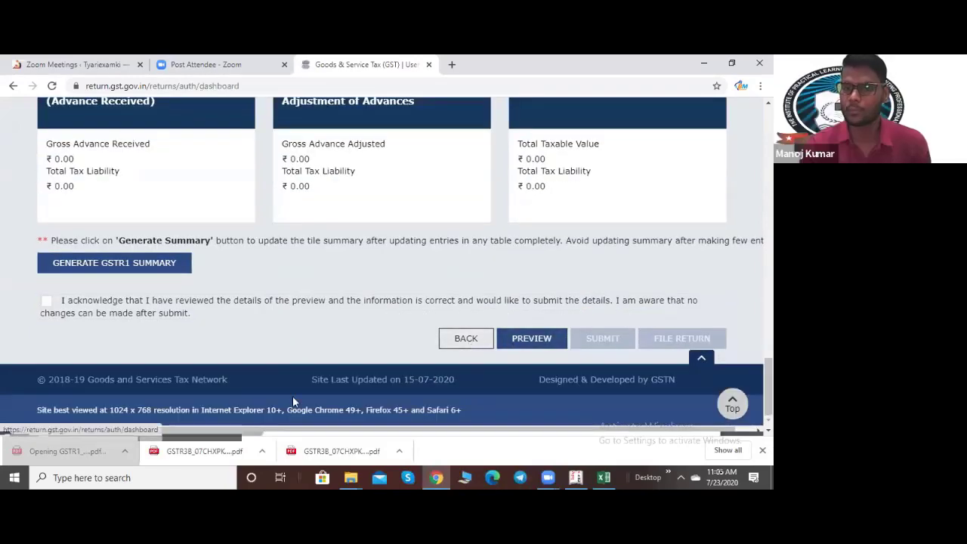
scroll(212, 201, down, 2)
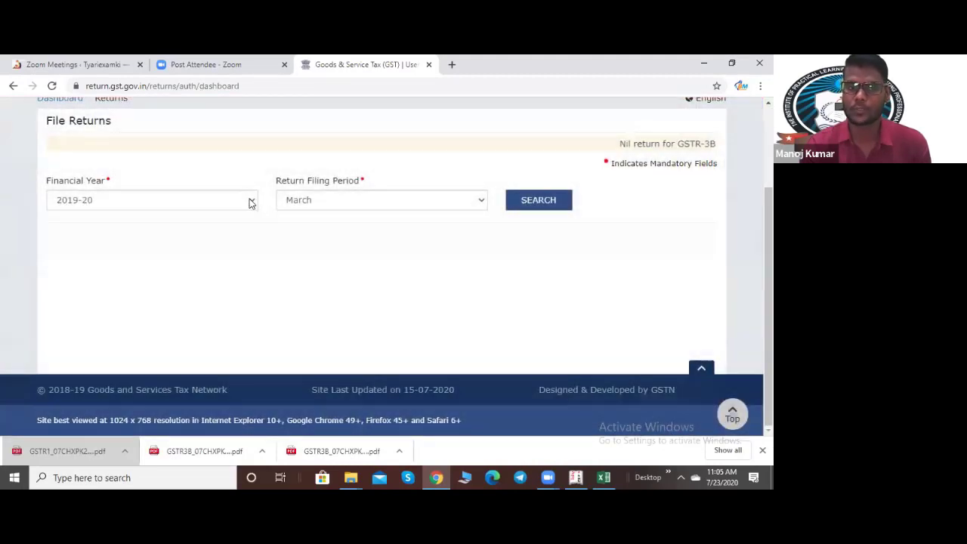
click(249, 200)
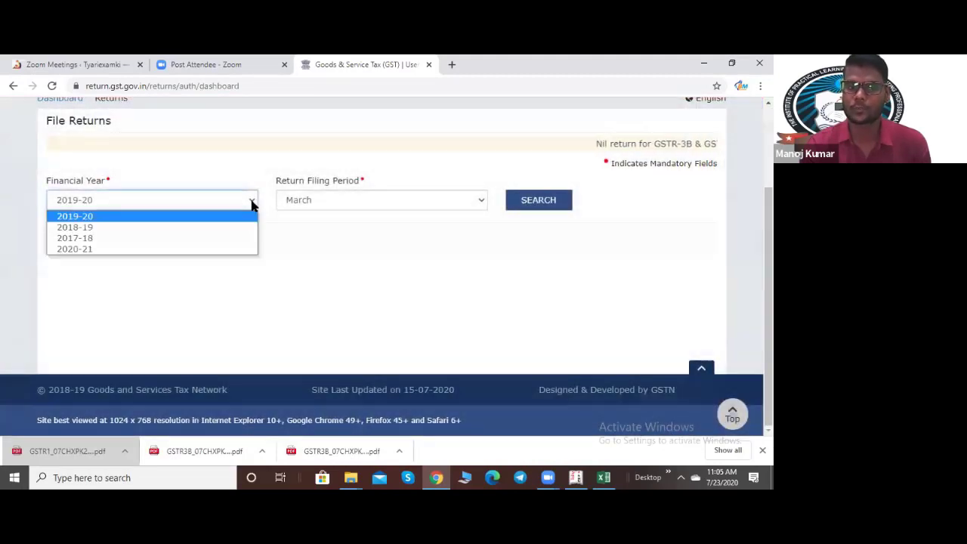
click(139, 248)
click(395, 202)
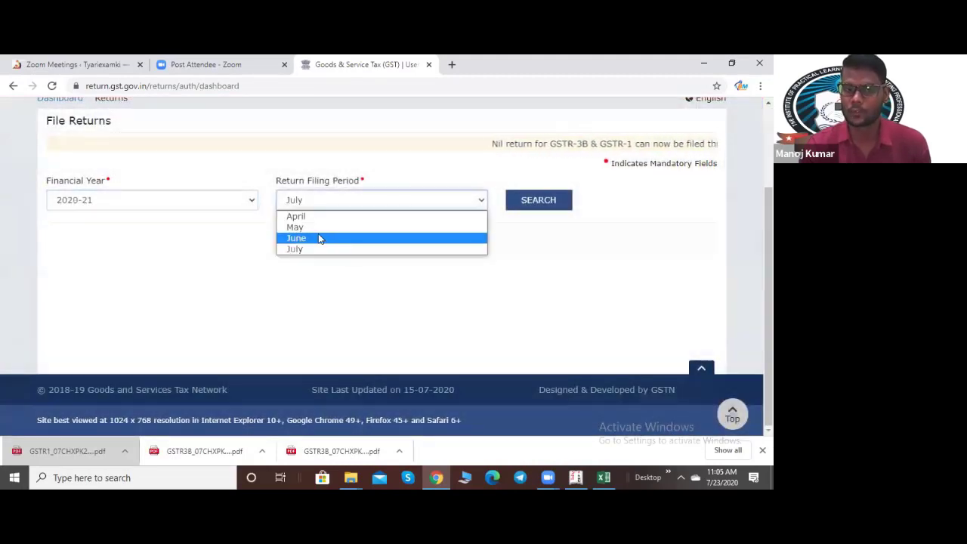
click(318, 239)
click(544, 208)
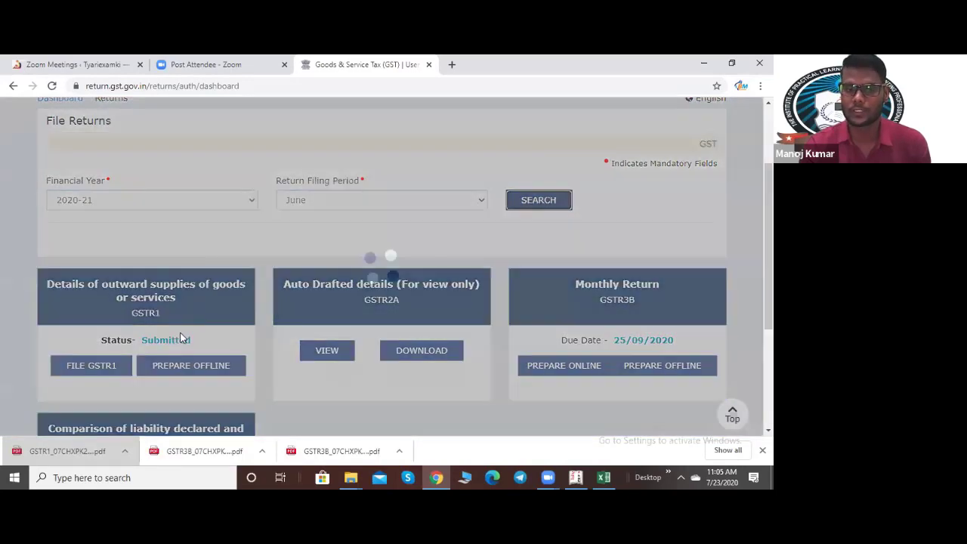
scroll(173, 302, down, 3)
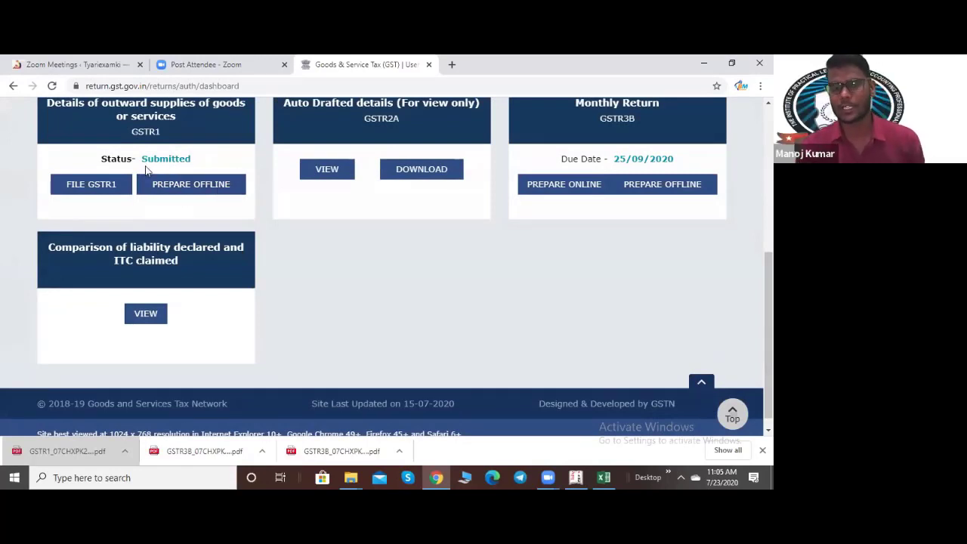
click(92, 187)
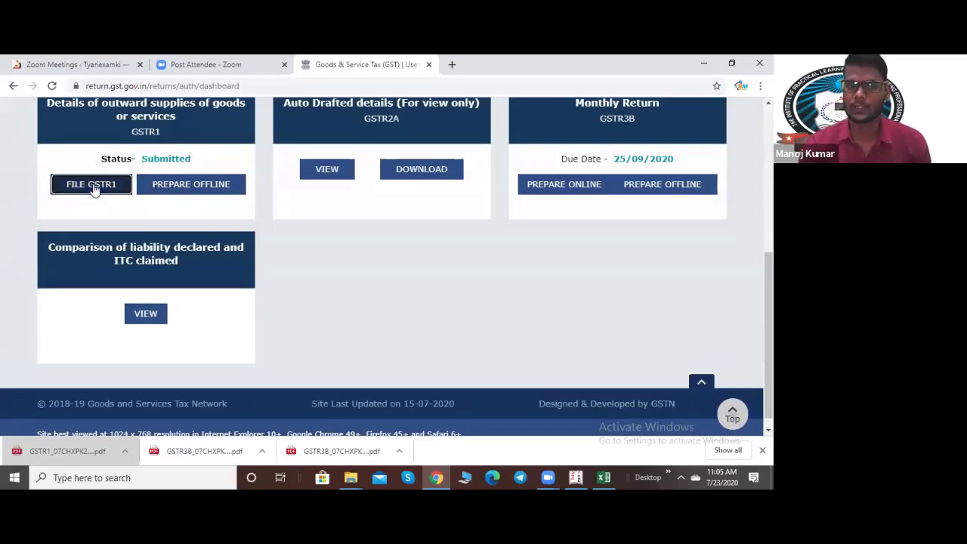
scroll(405, 369, down, 4)
scroll(406, 369, down, 15)
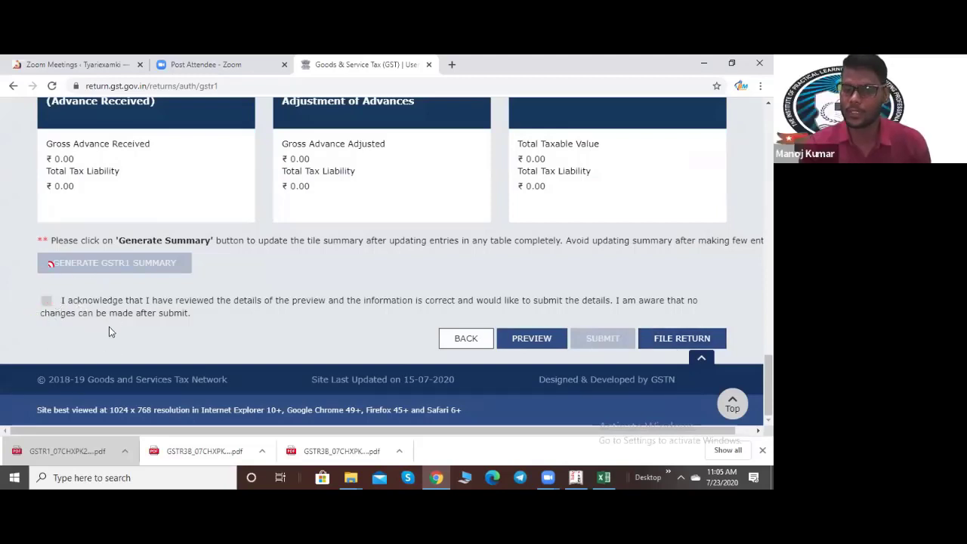
scroll(255, 401, up, 5)
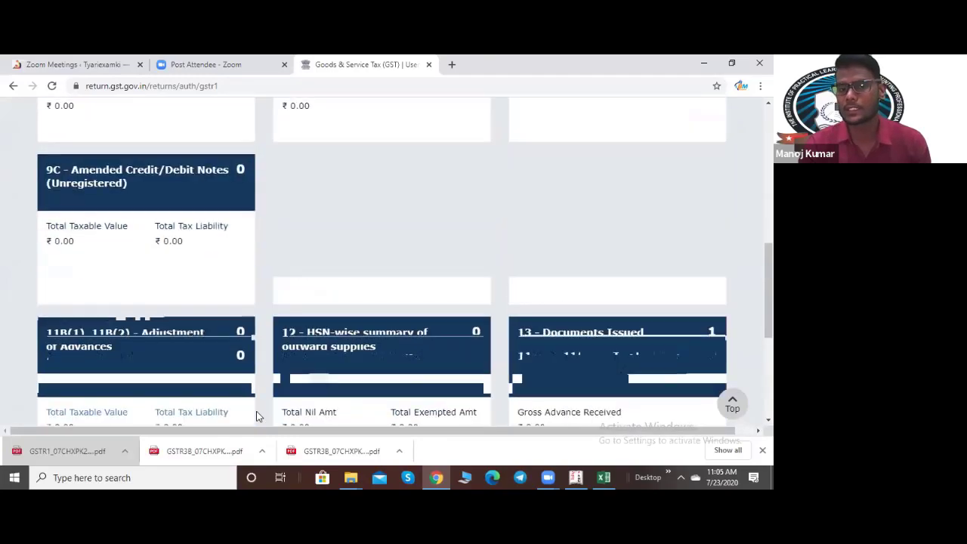
scroll(256, 416, up, 5)
scroll(255, 415, down, 15)
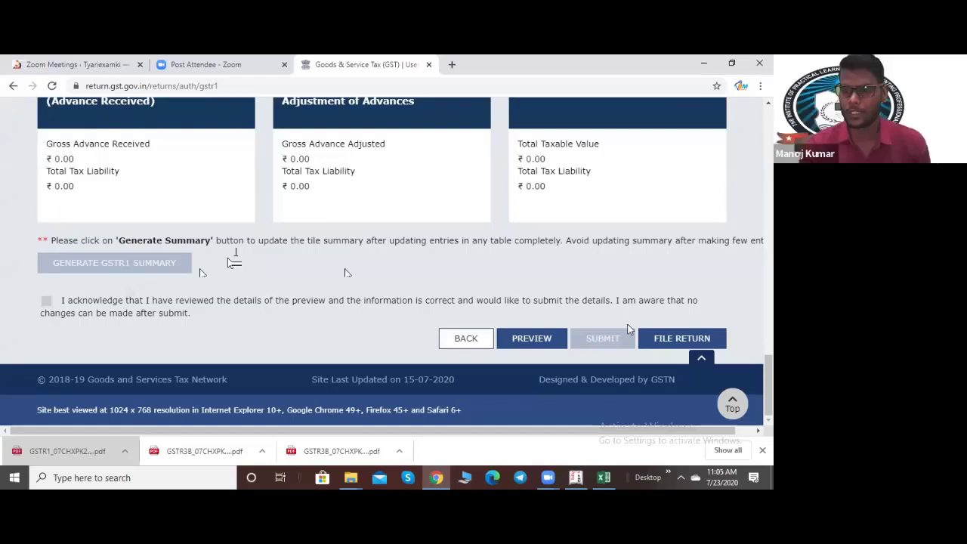
Step: Open FILE RETURN for the June GSTR-1 and underline the summary-not-generated error message
click(669, 341)
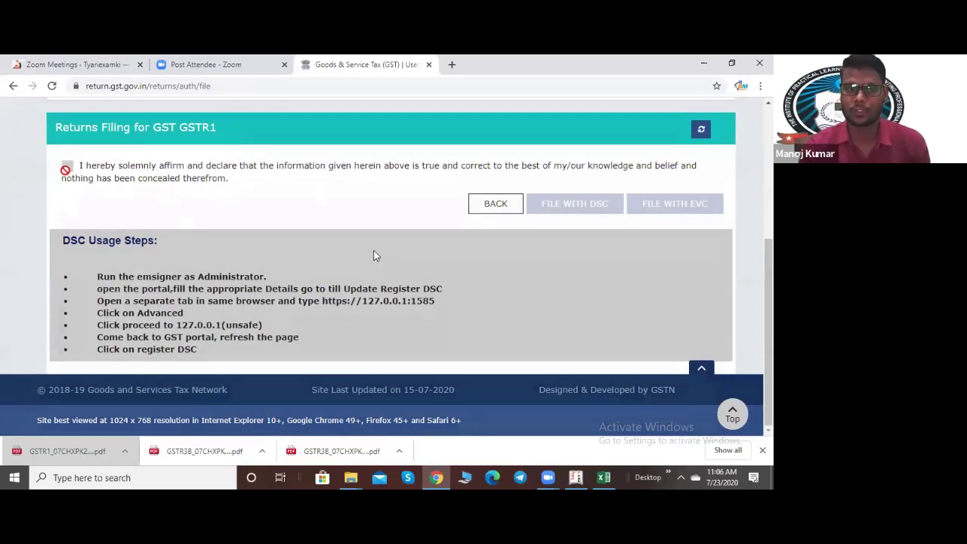
scroll(260, 376, up, 3)
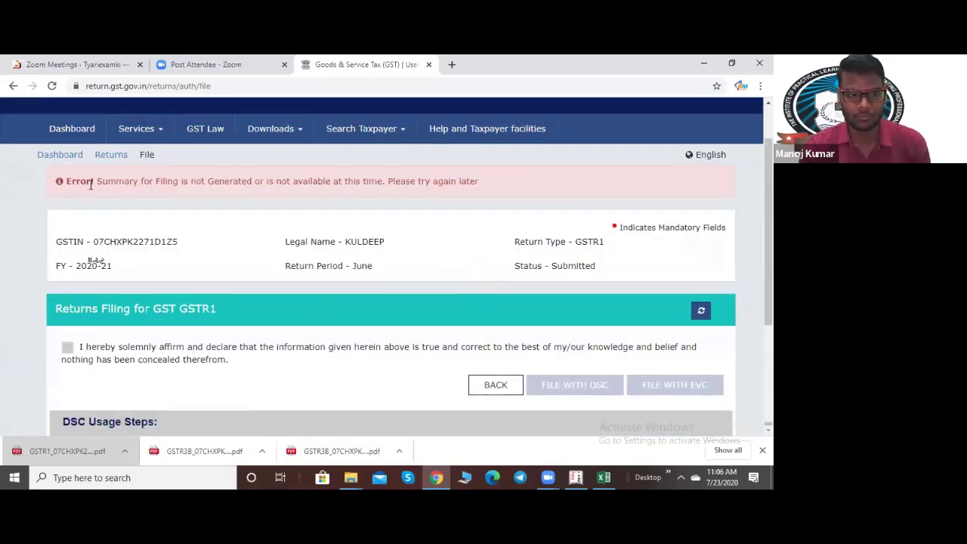
drag(145, 198, 432, 198)
scroll(444, 214, down, 3)
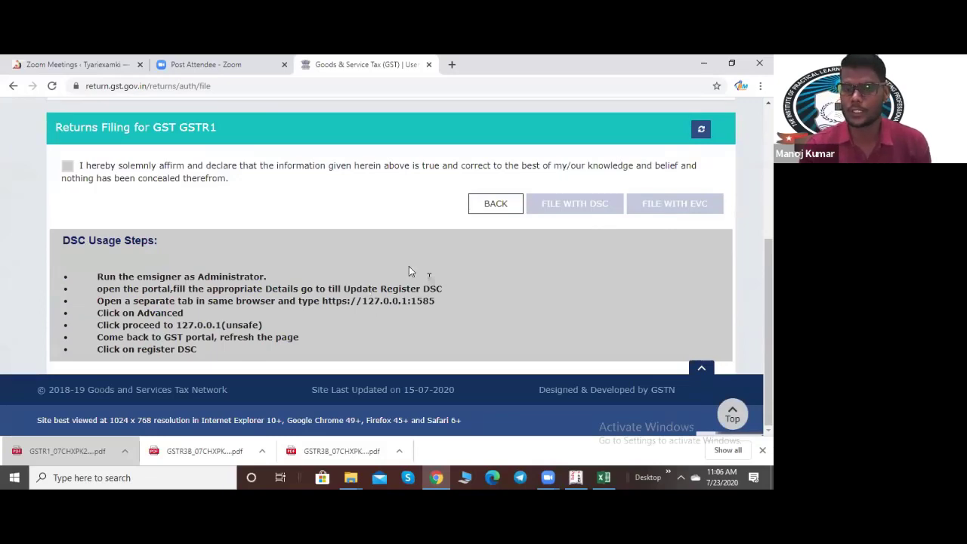
scroll(444, 310, up, 3)
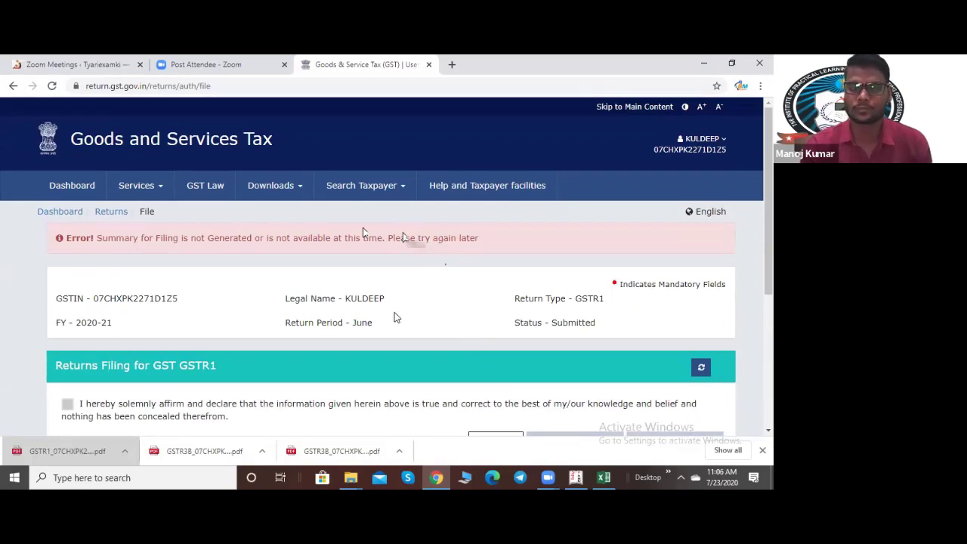
scroll(393, 312, down, 4)
scroll(400, 306, up, 1)
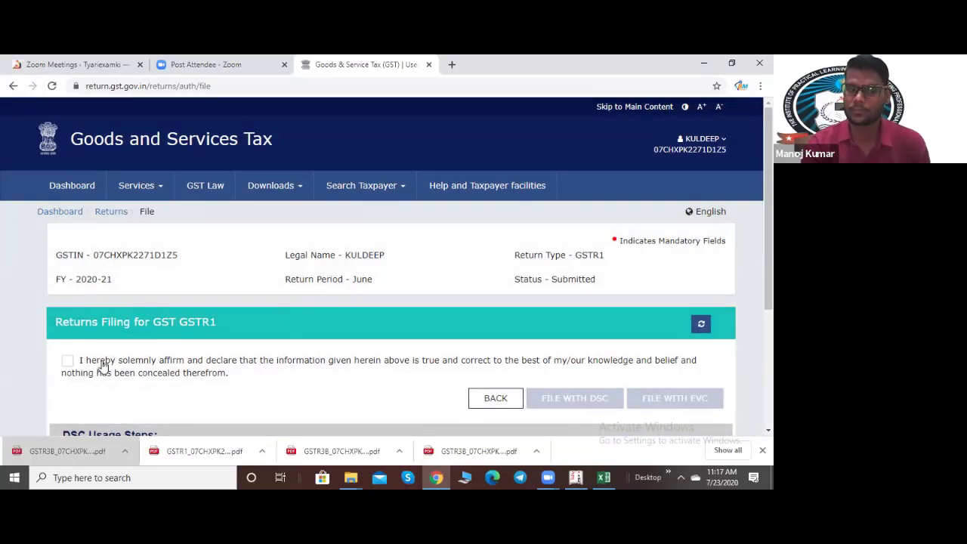
Step: Affirm the filing declaration and choose the taxpayer as authorised signatory
click(67, 362)
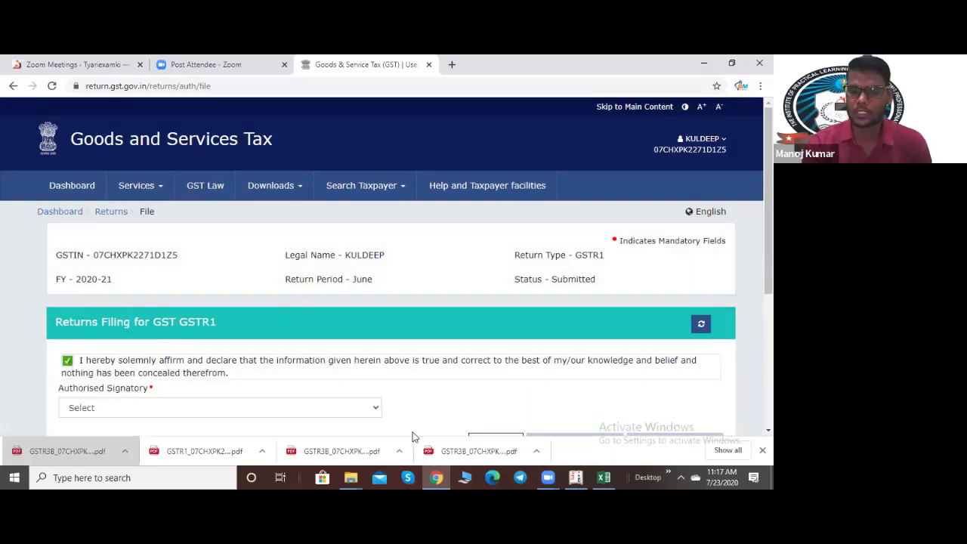
scroll(357, 370, down, 2)
click(182, 291)
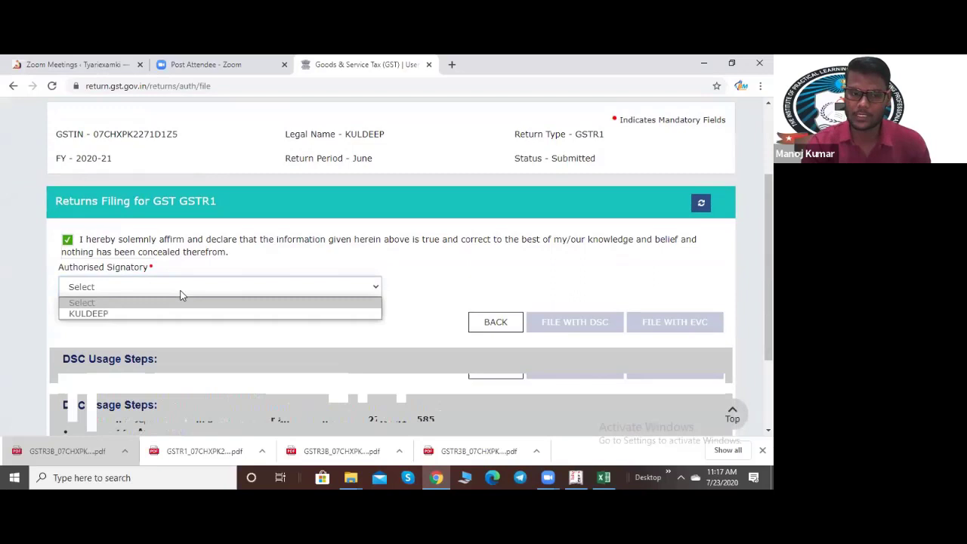
click(135, 315)
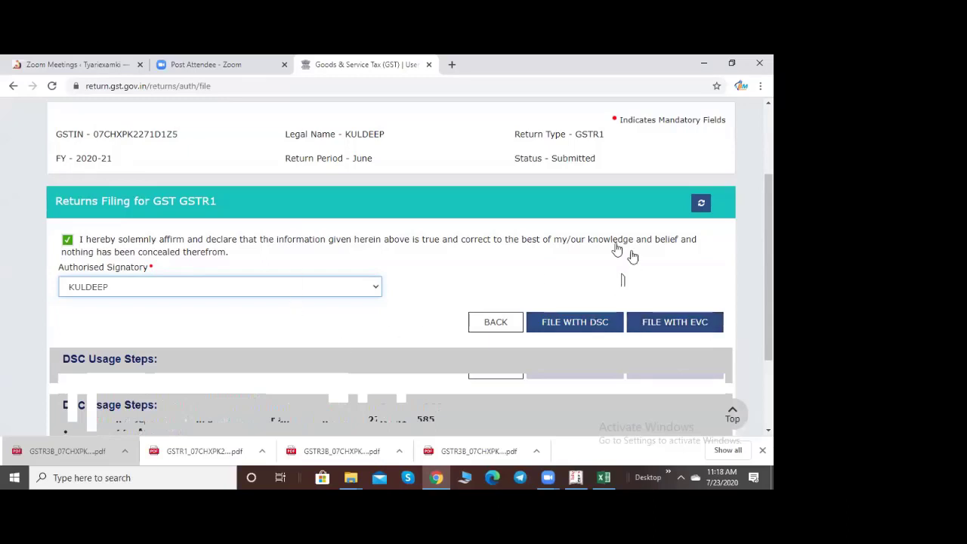
Step: File the return with EVC, entering and verifying the received OTP
click(675, 324)
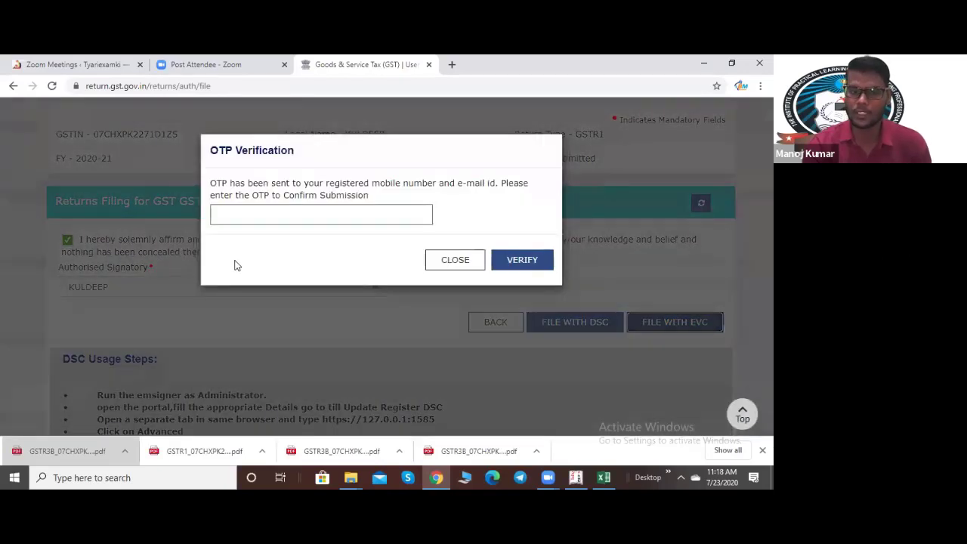
click(242, 216)
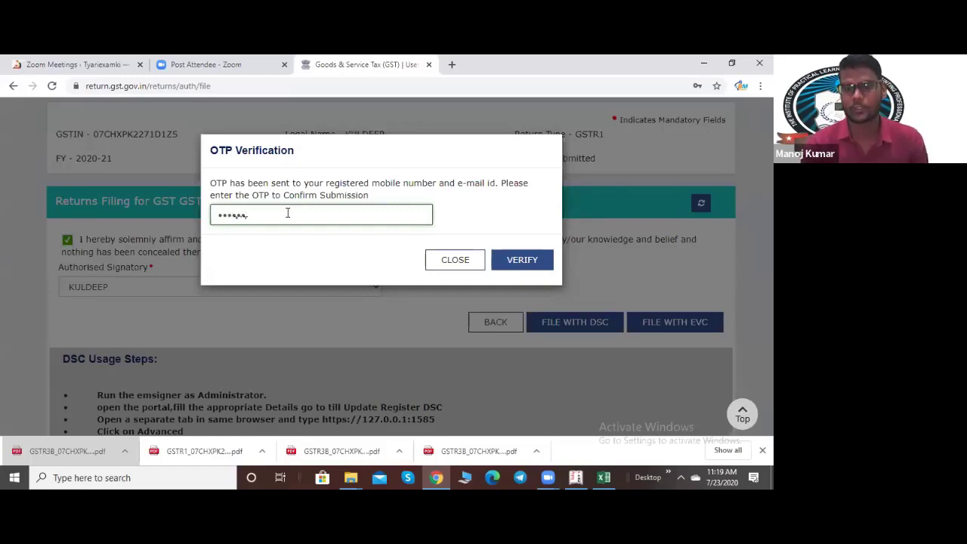
click(513, 260)
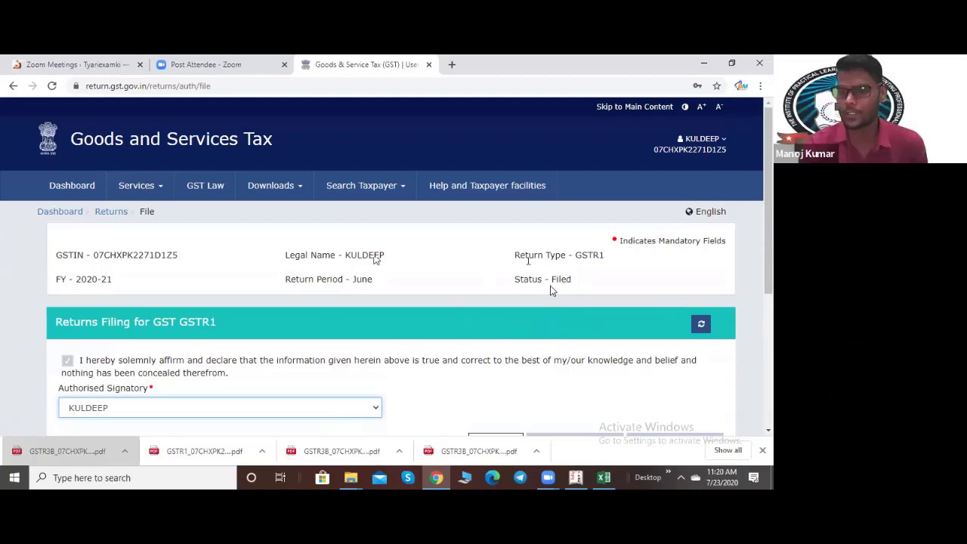
Step: Highlight the return's new Filed status on the filing page
scroll(550, 295, down, 3)
scroll(563, 290, up, 3)
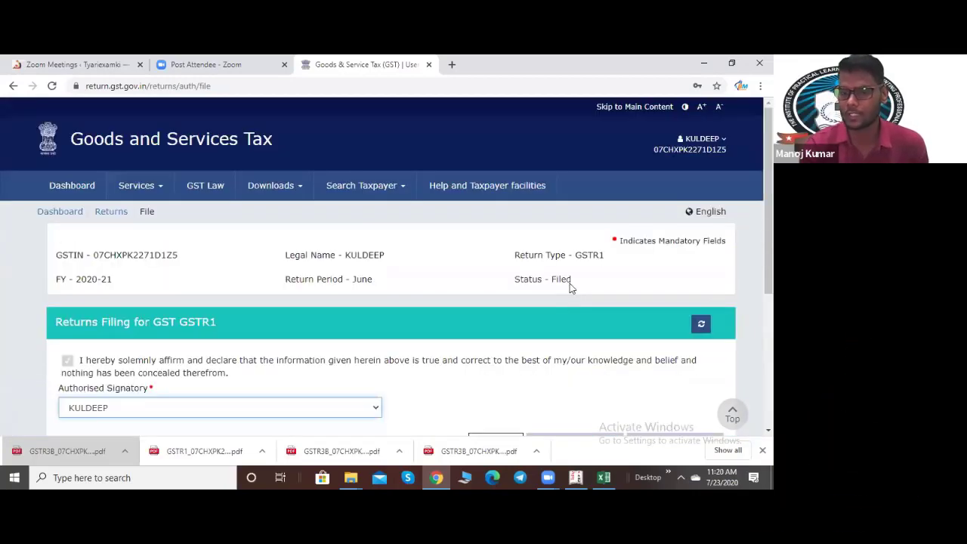
drag(574, 281, 549, 279)
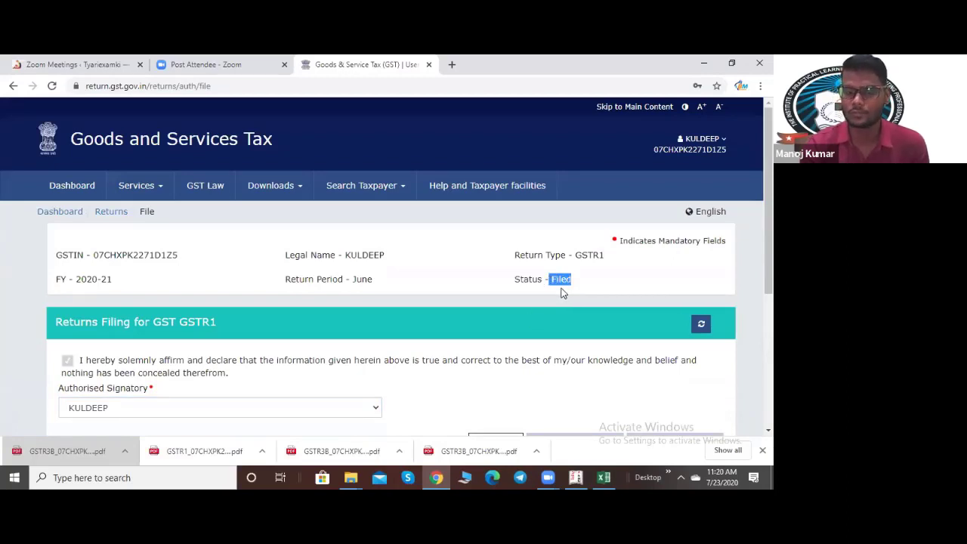
scroll(534, 280, down, 2)
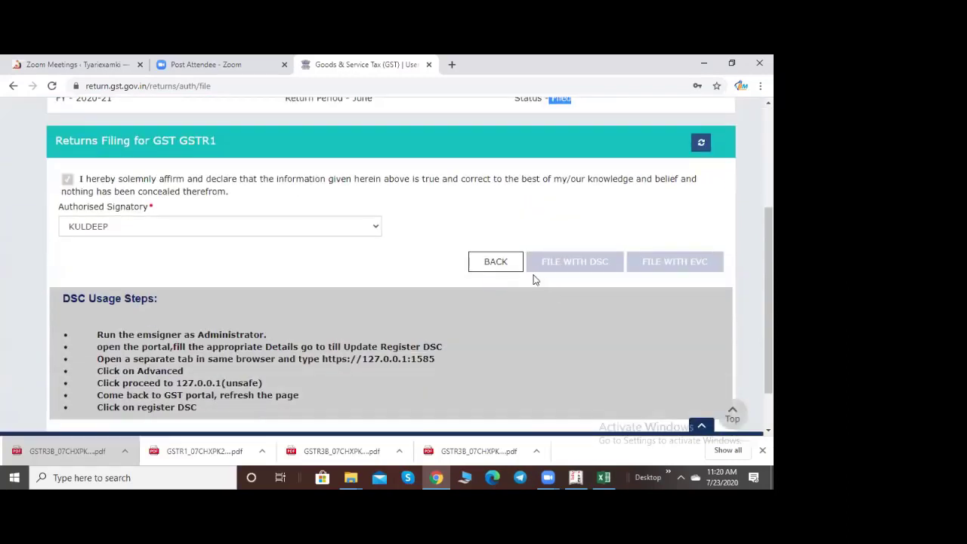
Step: Return to the GSTR-1 details page and review the tiles: 13 B2B invoices, 13 documents issued
click(495, 262)
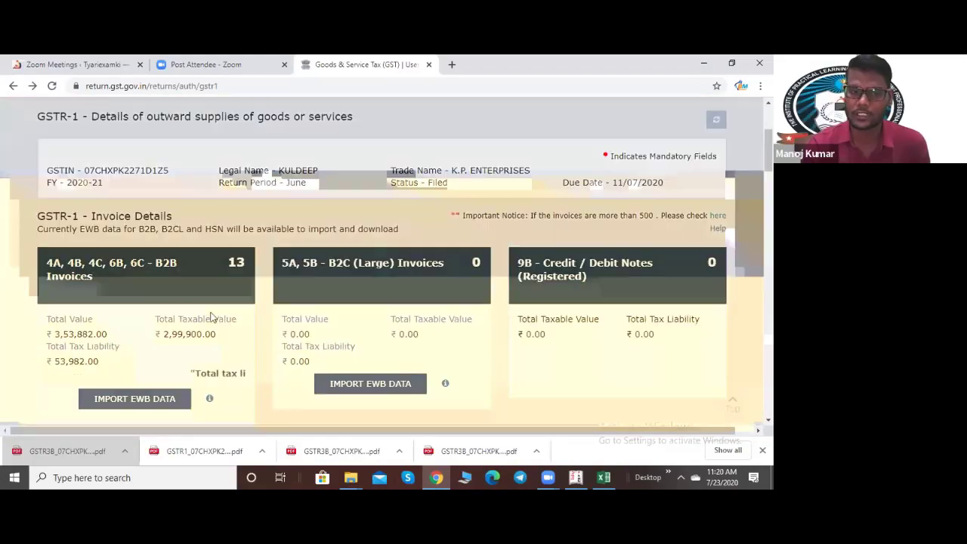
scroll(359, 339, down, 10)
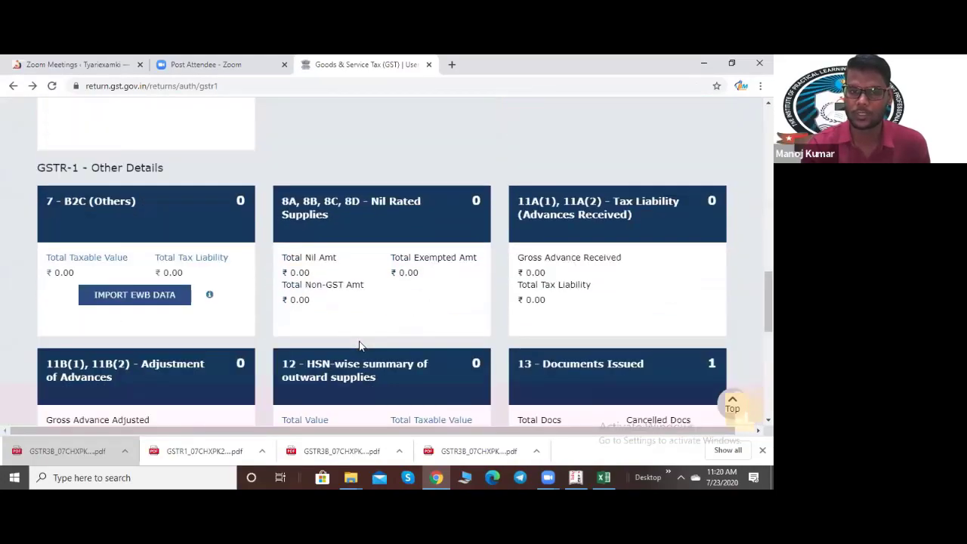
scroll(359, 345, up, 5)
scroll(123, 308, up, 3)
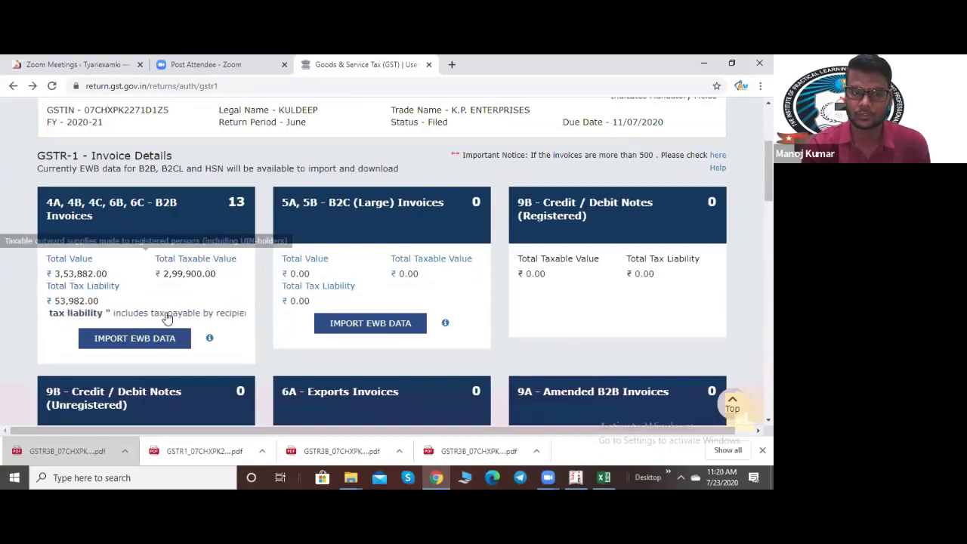
scroll(173, 360, up, 3)
scroll(201, 403, down, 12)
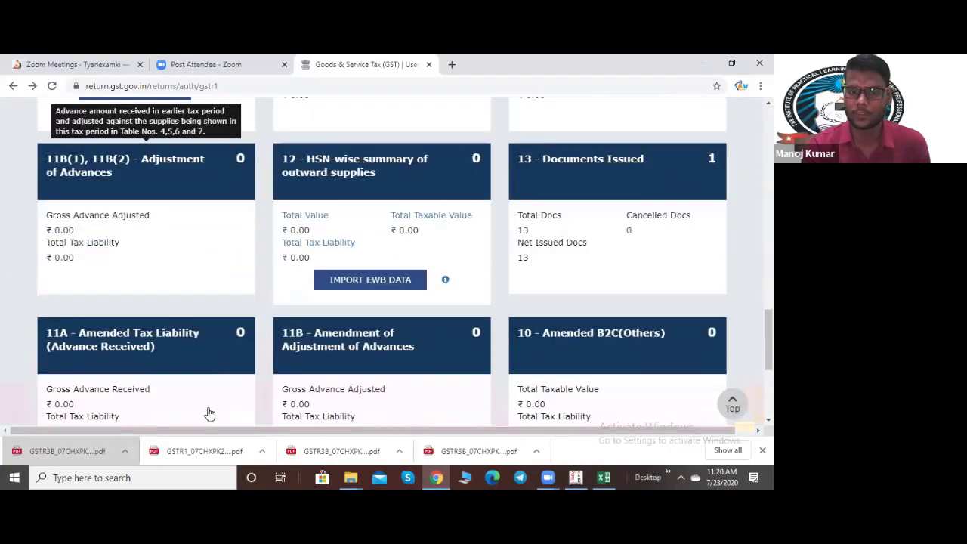
scroll(210, 413, down, 5)
Step: Back on the dashboard, load 2020-21 June returns to confirm GSTR1 and GSTR3B are Filed
click(461, 339)
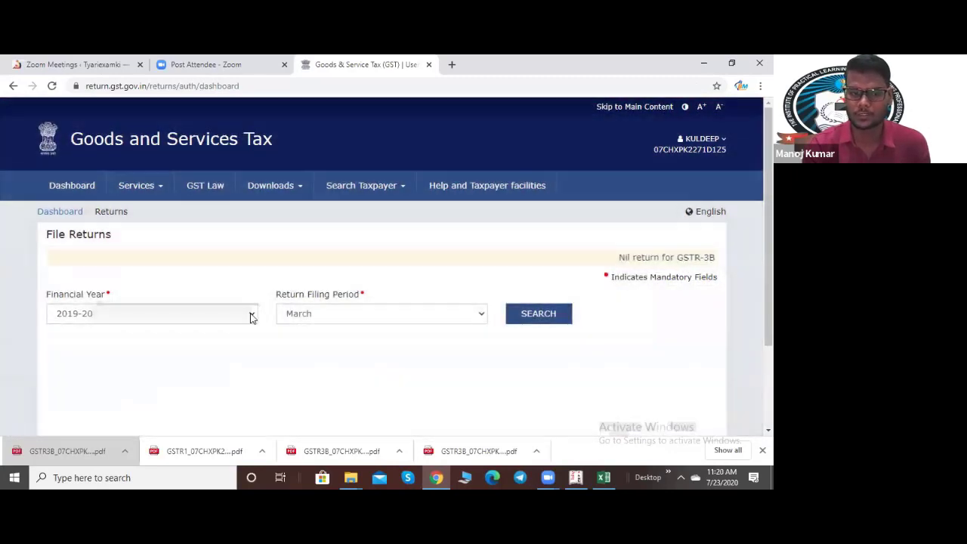
click(252, 317)
click(124, 365)
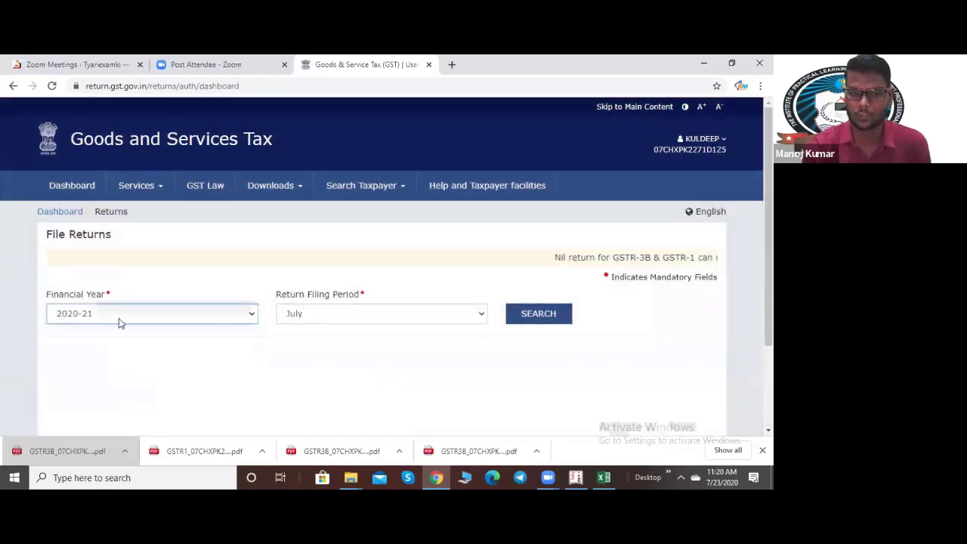
click(328, 317)
click(308, 362)
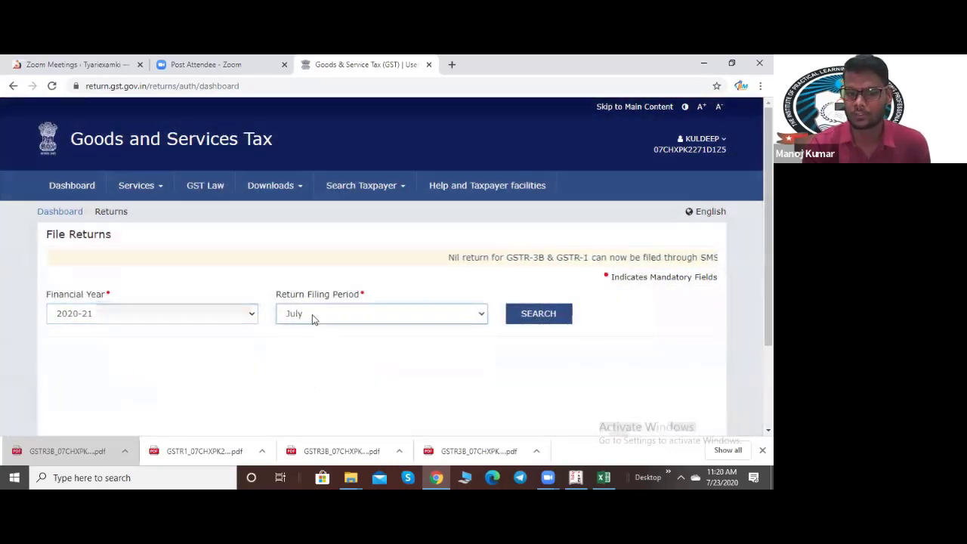
click(312, 314)
click(298, 352)
click(526, 314)
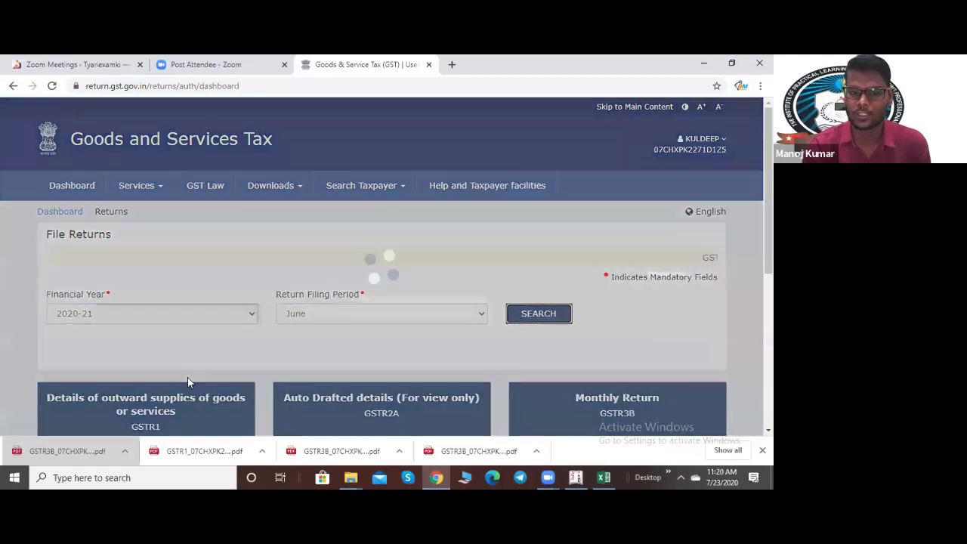
scroll(188, 376, down, 3)
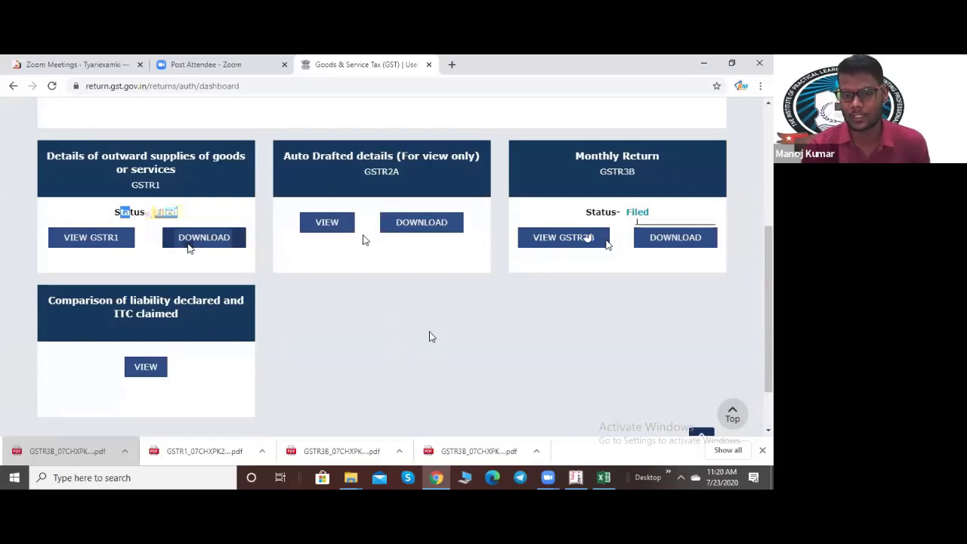
scroll(423, 347, up, 4)
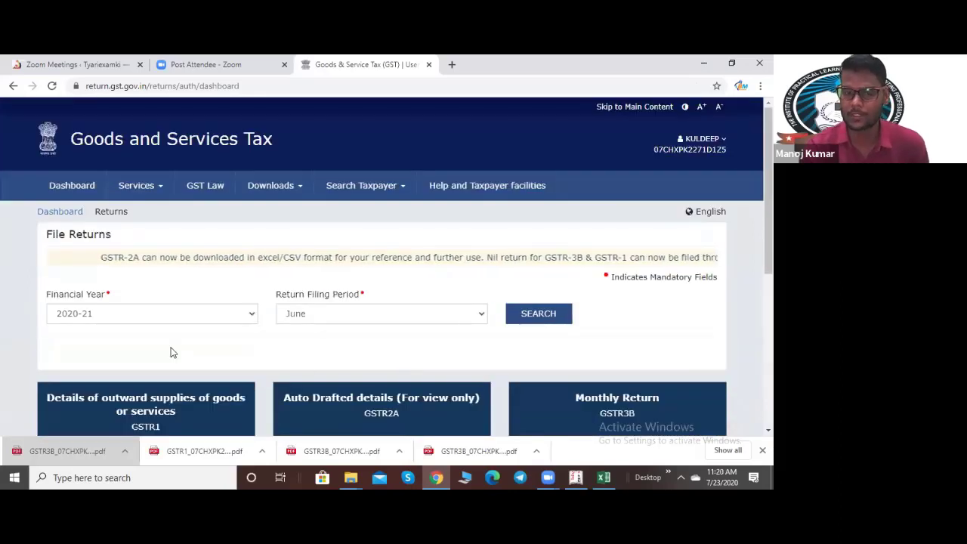